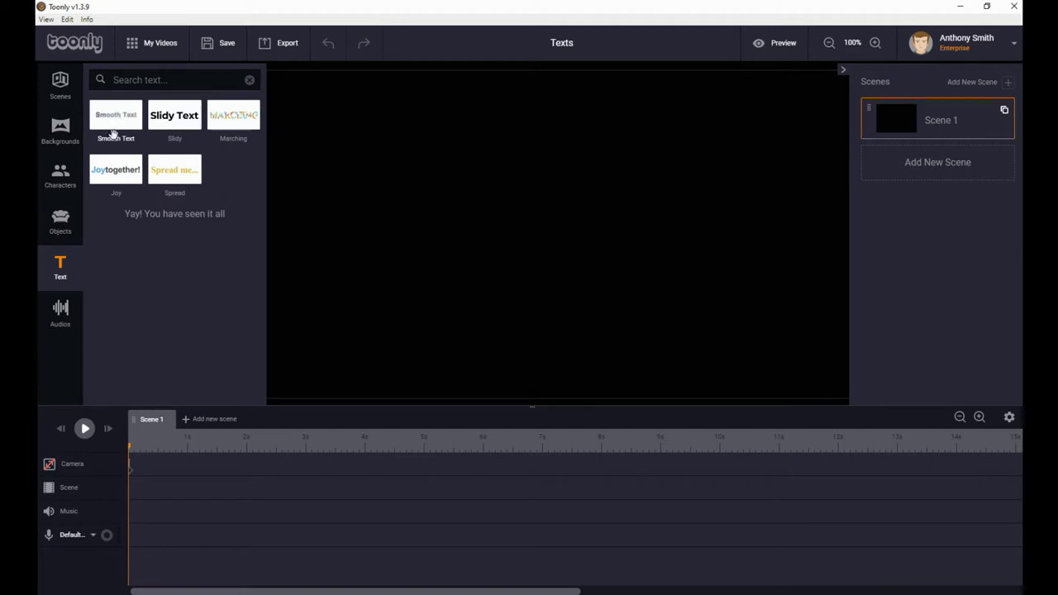
- Add a Smooth Text element near the top of the Scene 1 canvas
drag(116, 117, 402, 146)
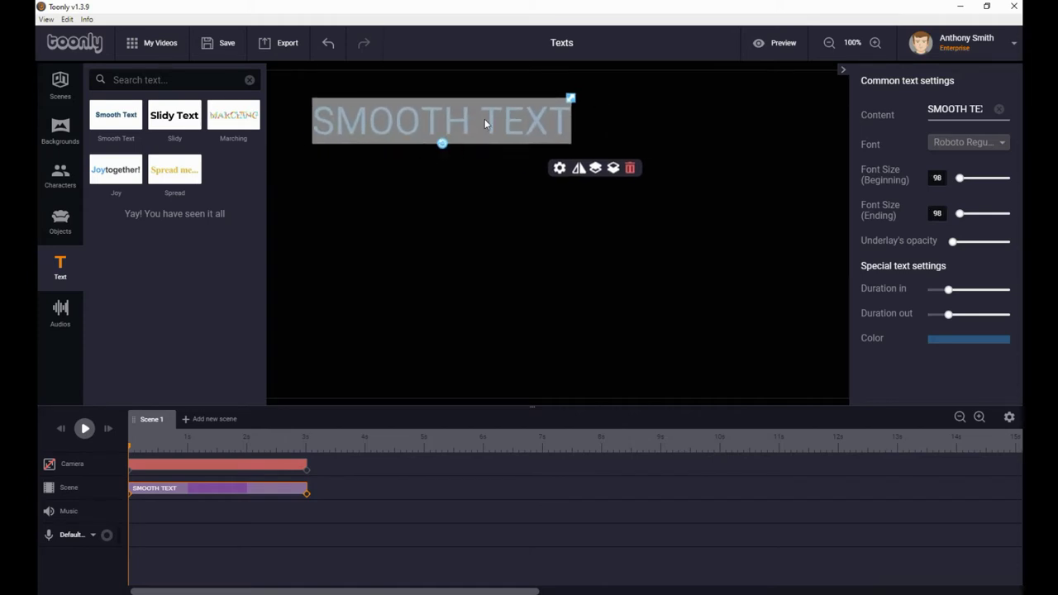
drag(441, 147, 442, 171)
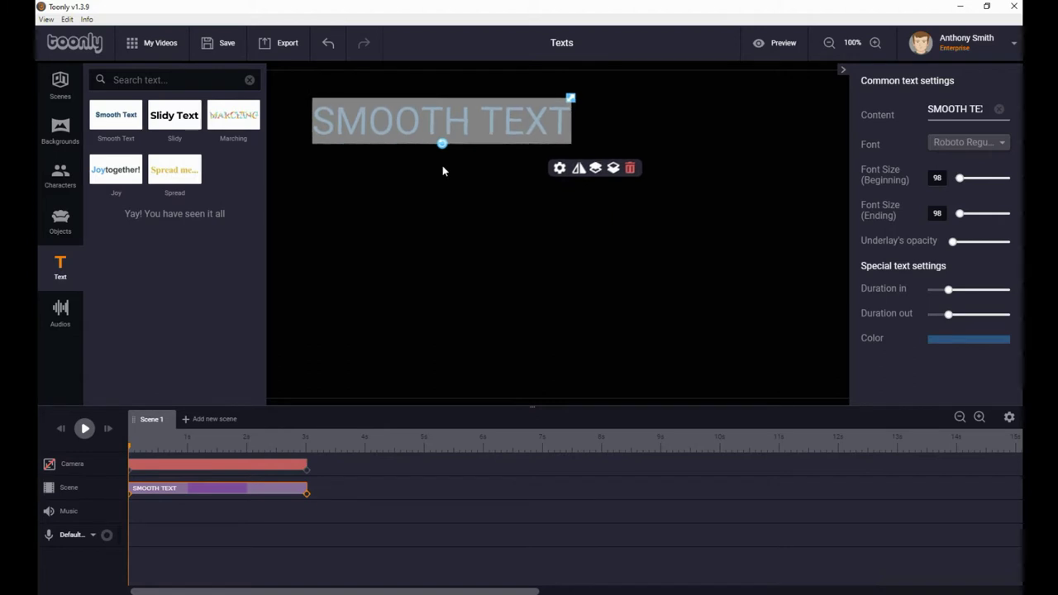
click(442, 166)
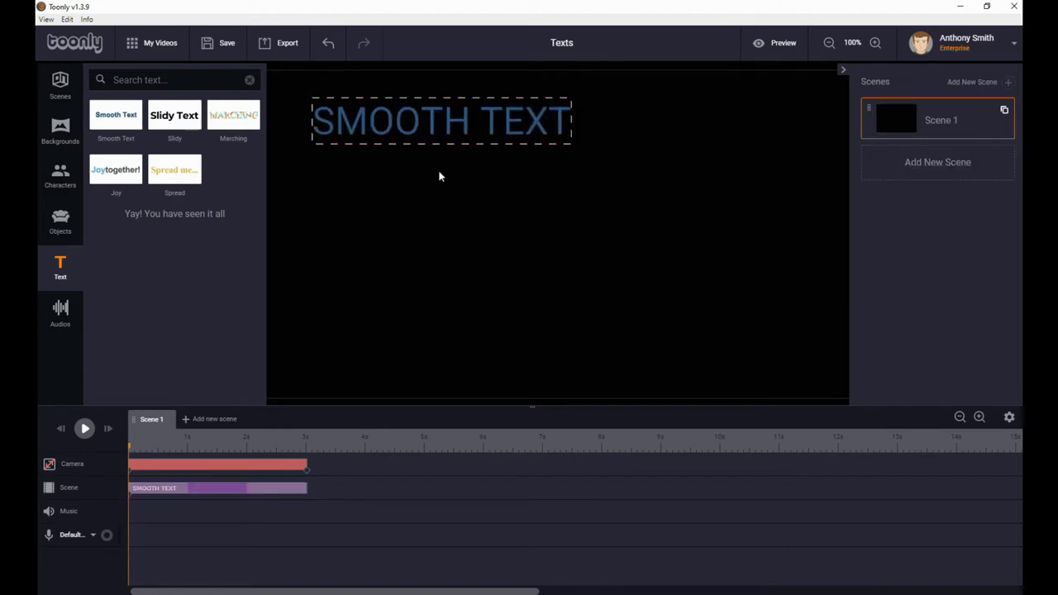
- Open and close the Smooth Text element's settings, and flip the text horizontally and back
click(464, 137)
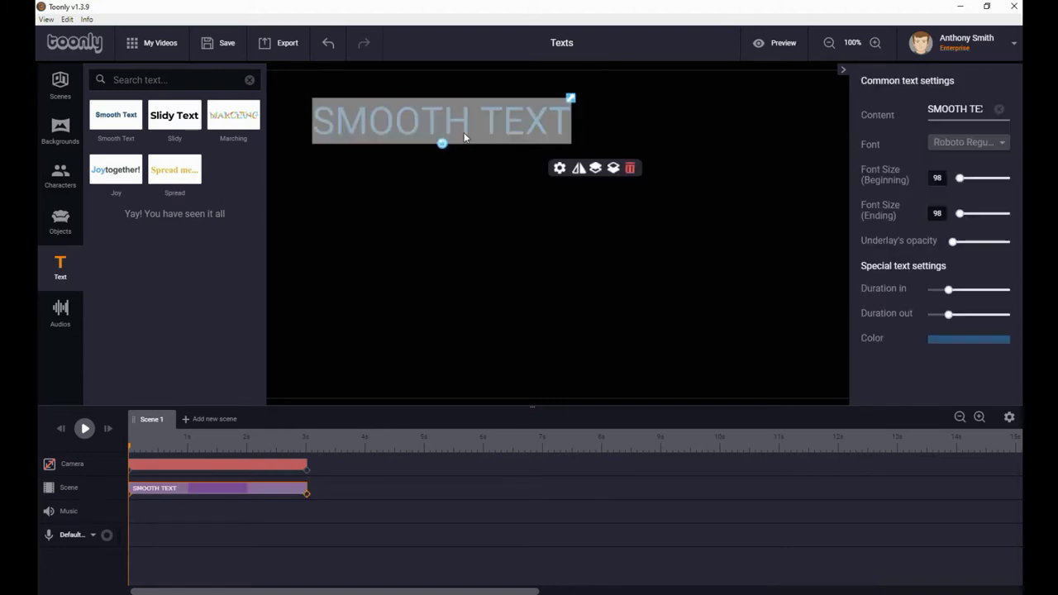
click(560, 169)
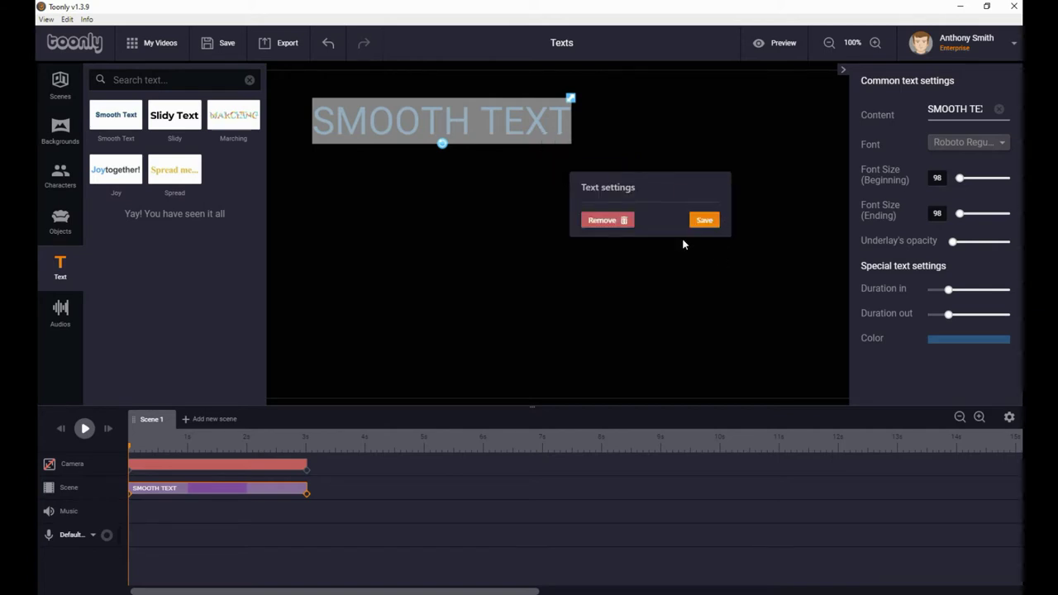
click(709, 221)
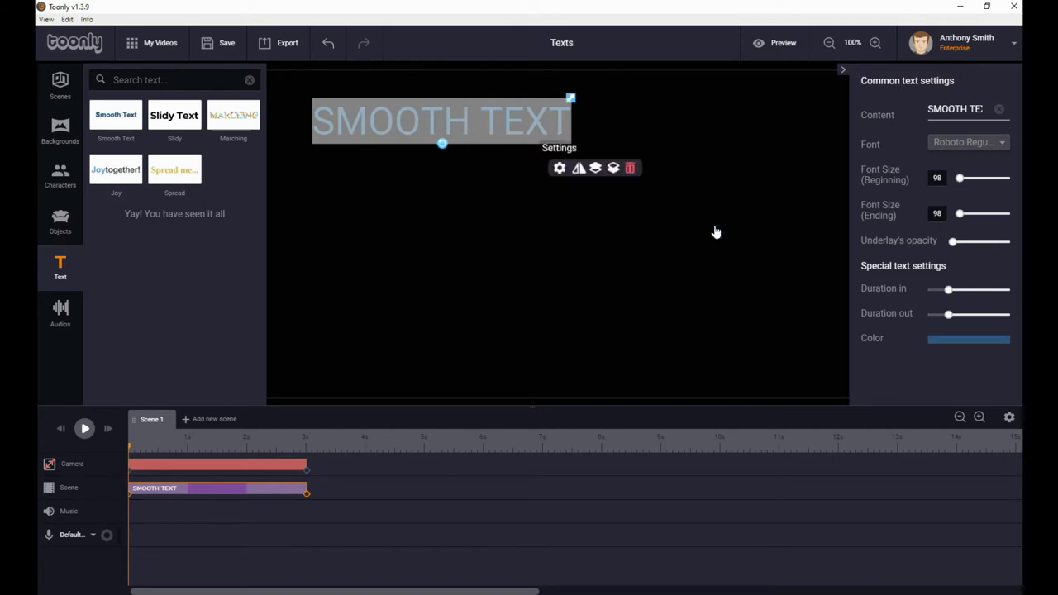
click(579, 170)
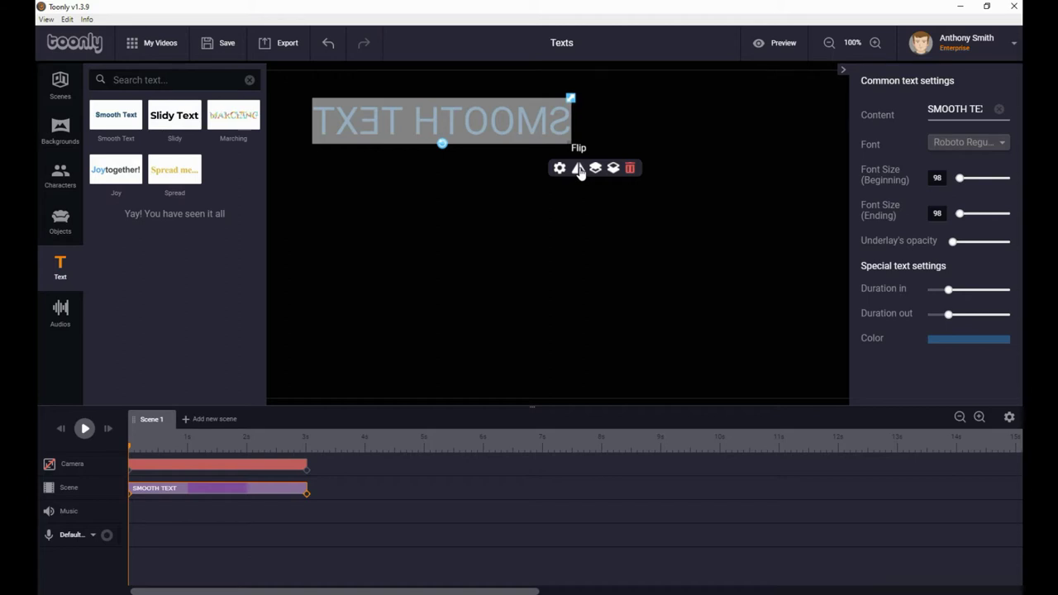
click(579, 170)
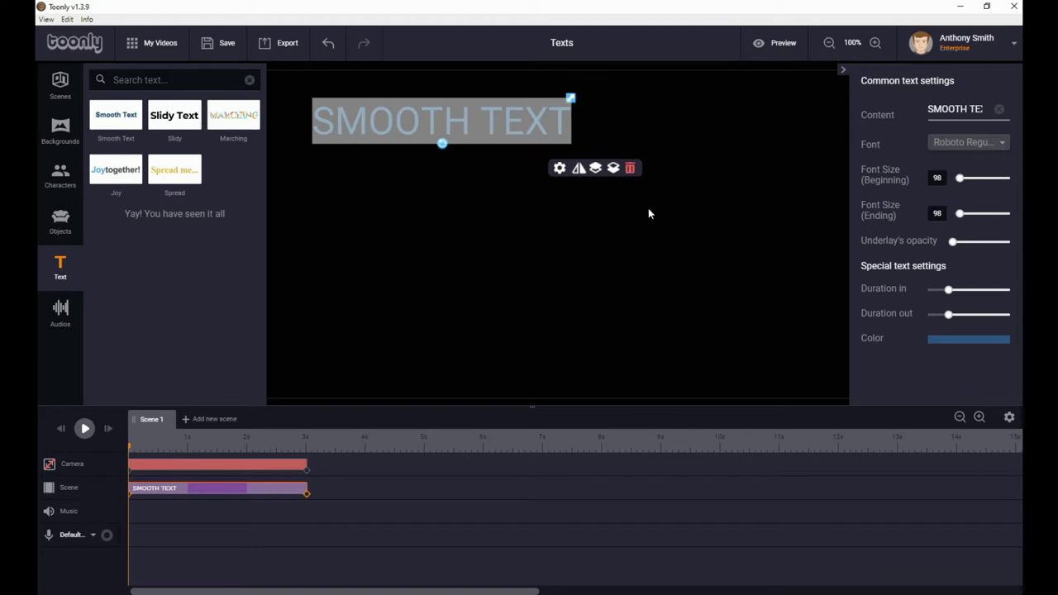
- Add a second Smooth Text element and place it just below the first, aligned with its left edge
drag(106, 126, 411, 221)
click(523, 229)
drag(522, 229, 509, 197)
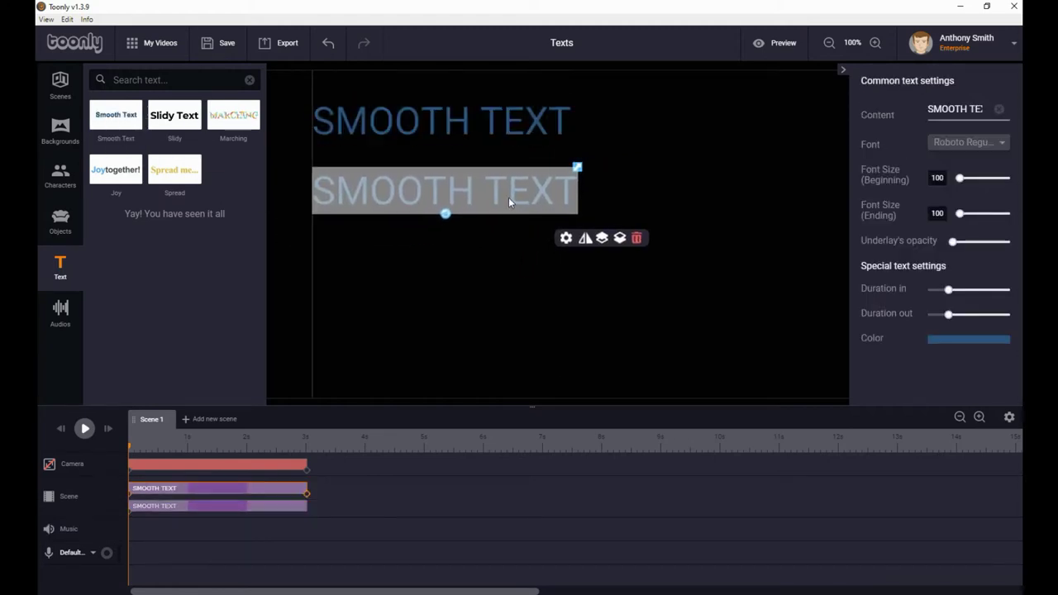
click(543, 131)
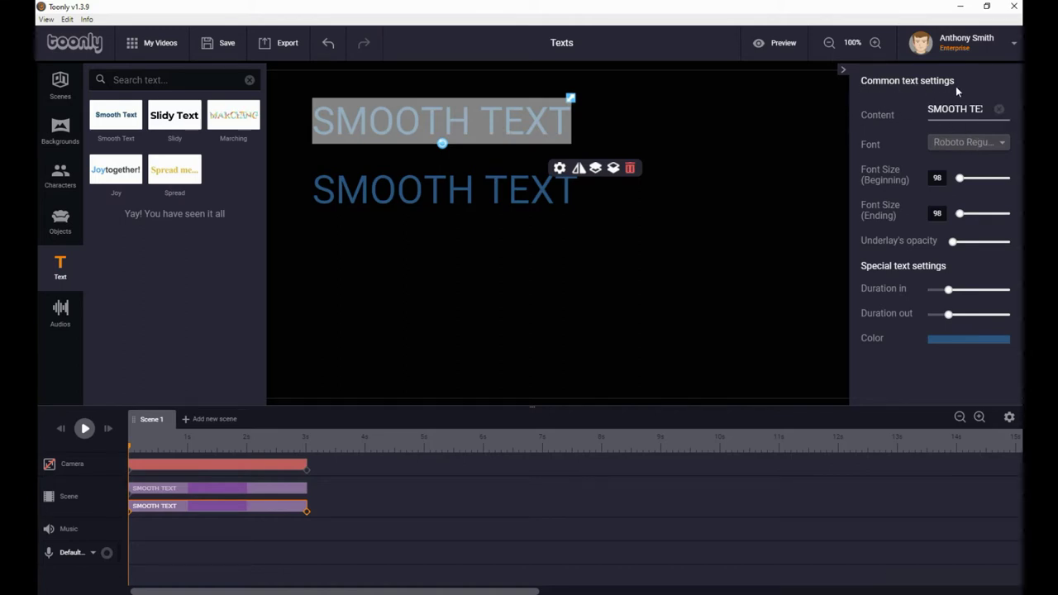
click(745, 114)
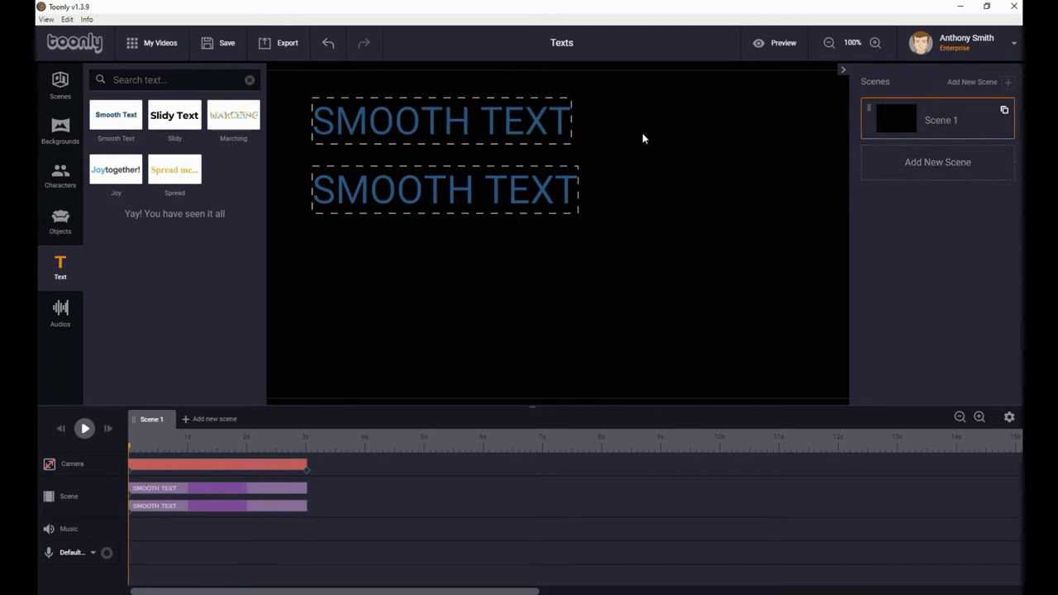
click(553, 131)
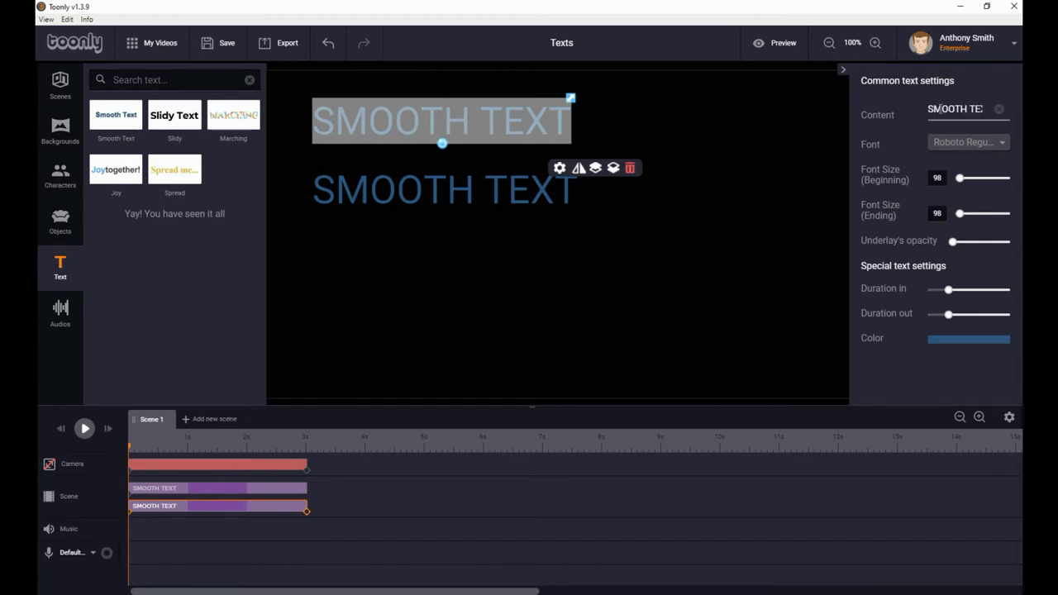
drag(928, 109, 979, 109)
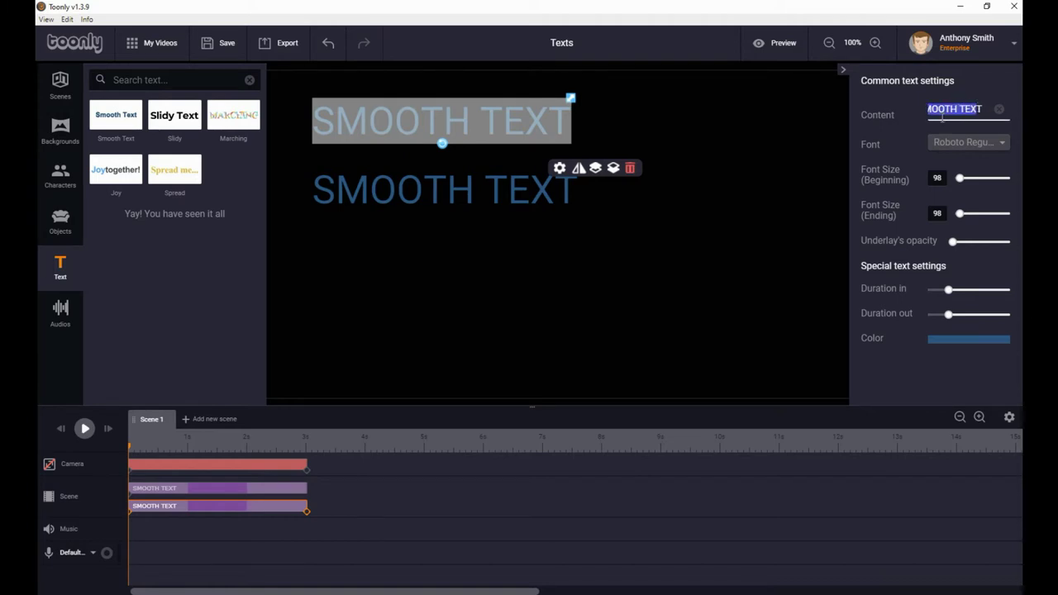
click(833, 135)
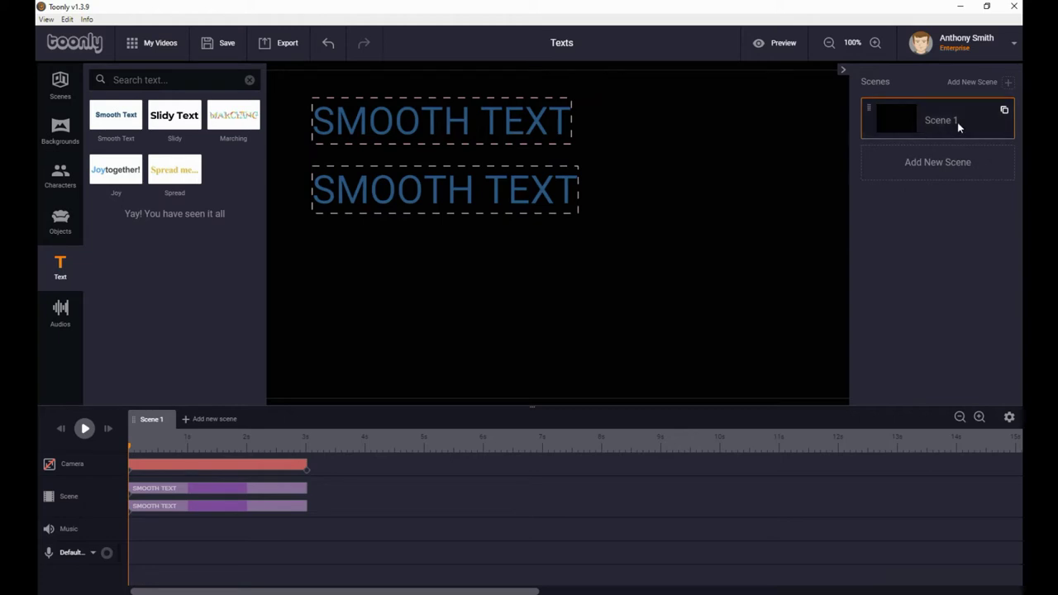
- Start a custom font upload from the font options of the upper Smooth Text
click(531, 124)
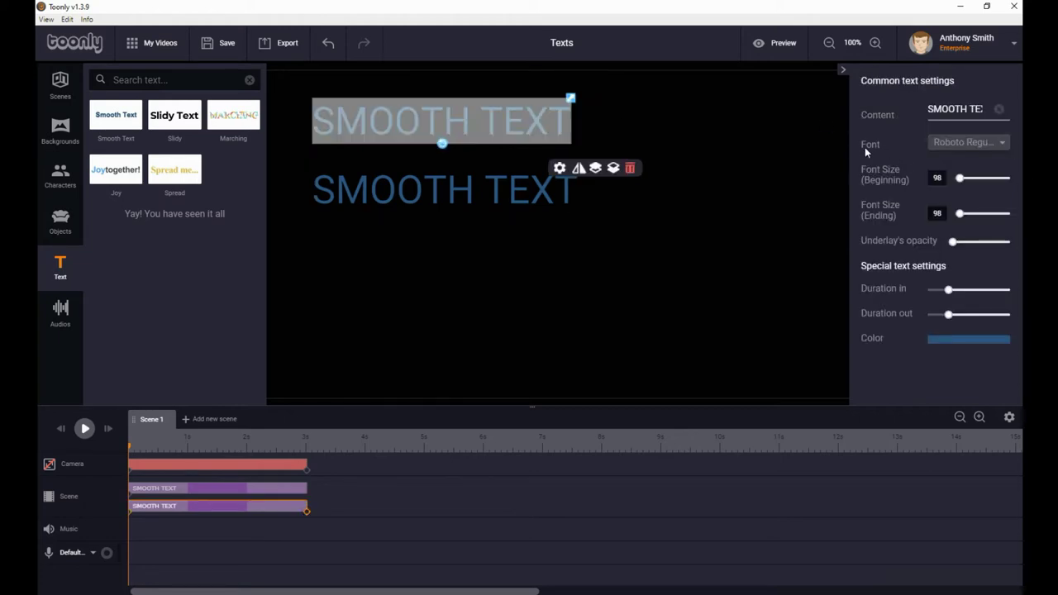
click(1004, 143)
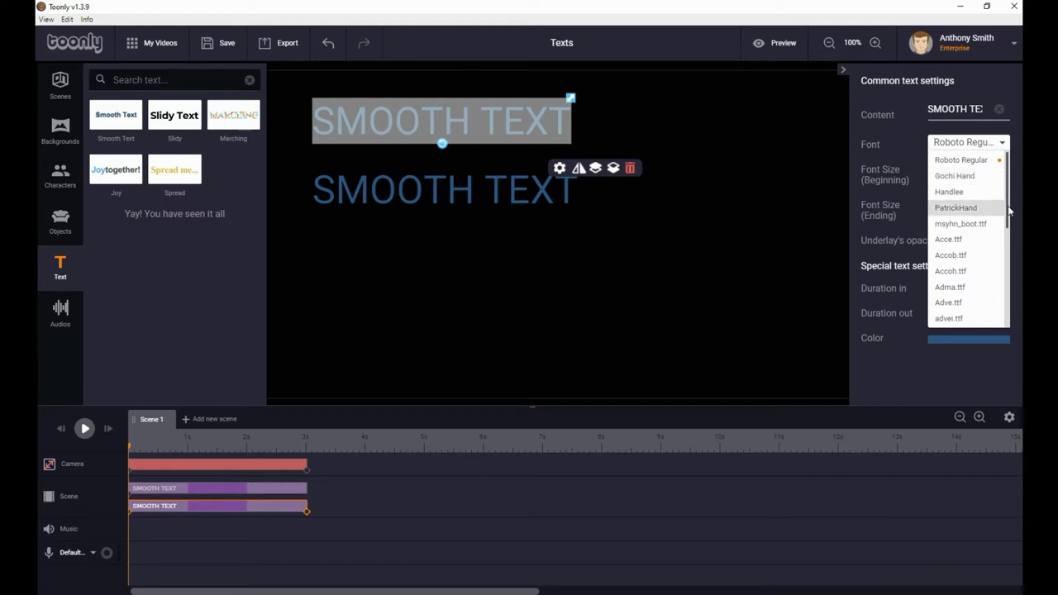
drag(1009, 213, 1020, 328)
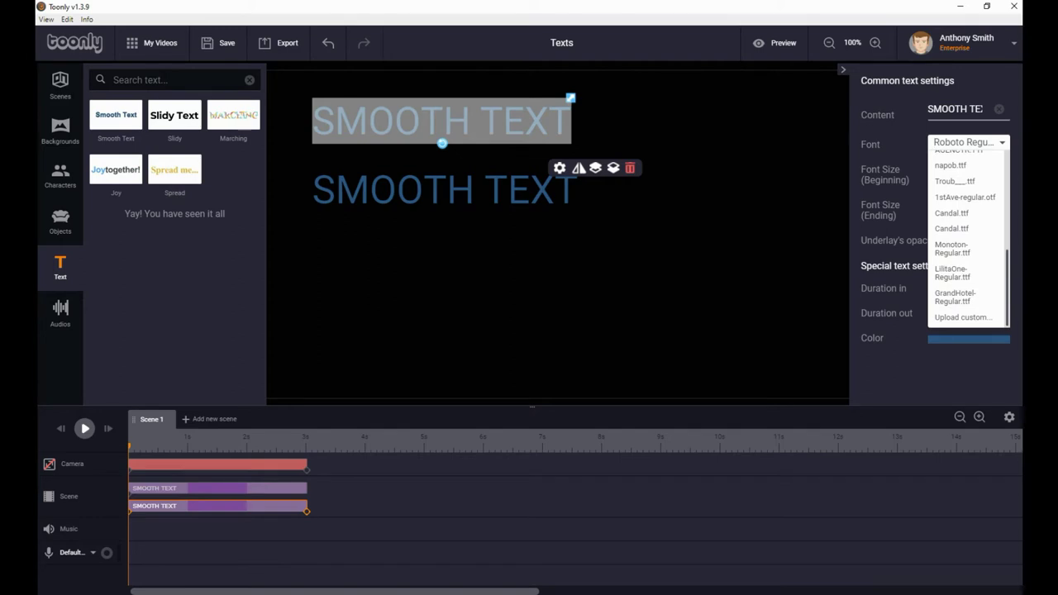
click(972, 319)
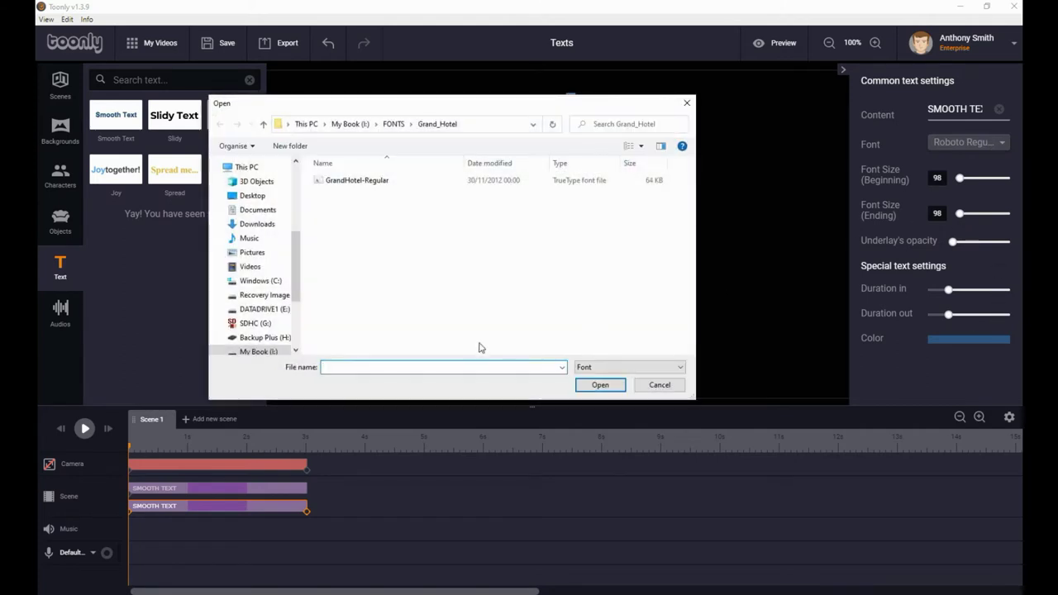
- Browse to the Ranga folder inside the FONTS folder on My Book (I:)
click(393, 124)
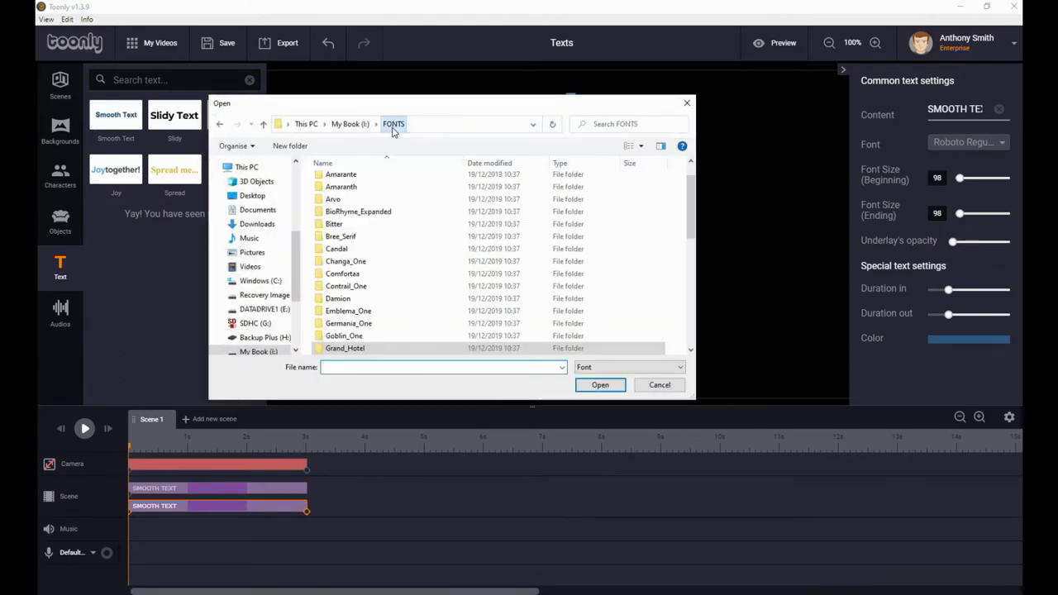
scroll(410, 262, down, 4)
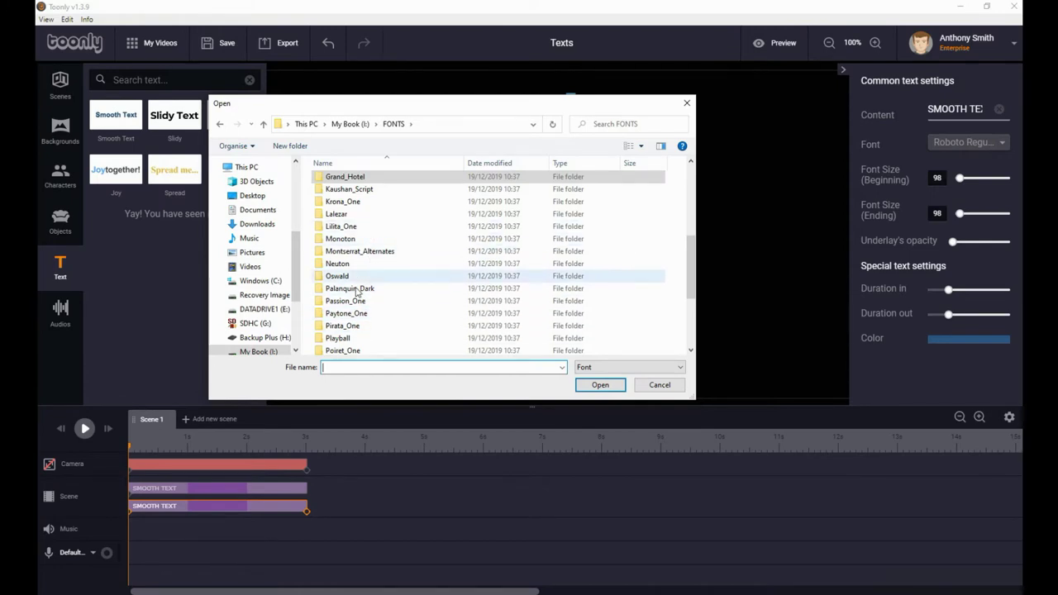
scroll(359, 282, down, 3)
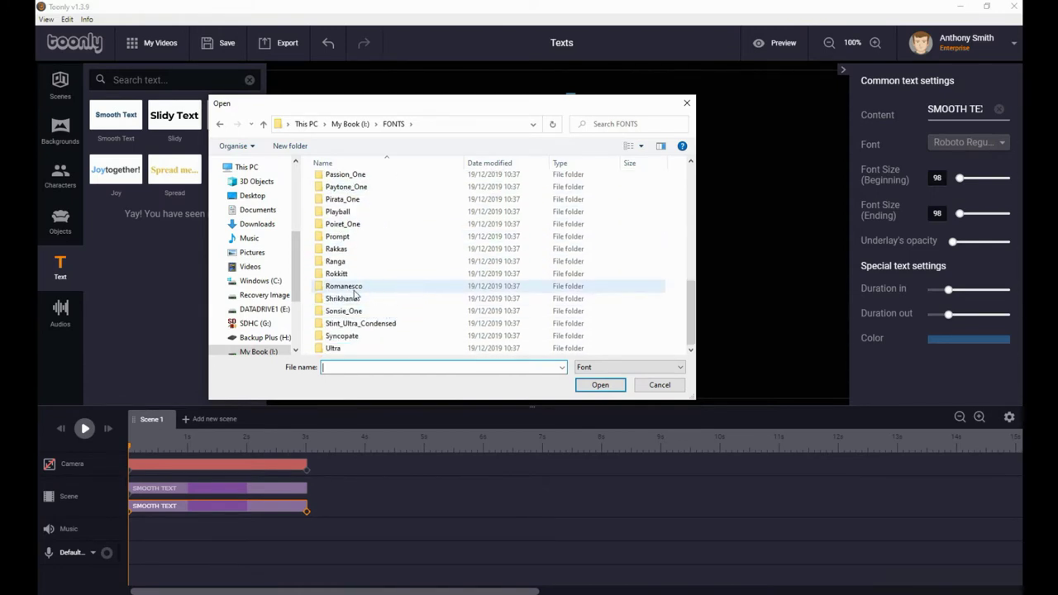
click(338, 263)
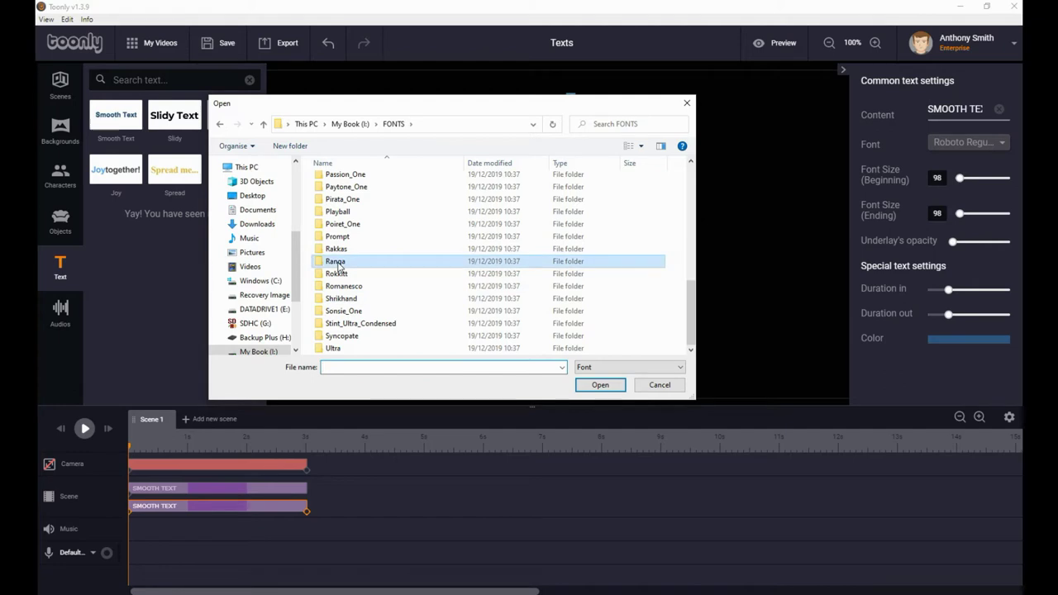
click(598, 385)
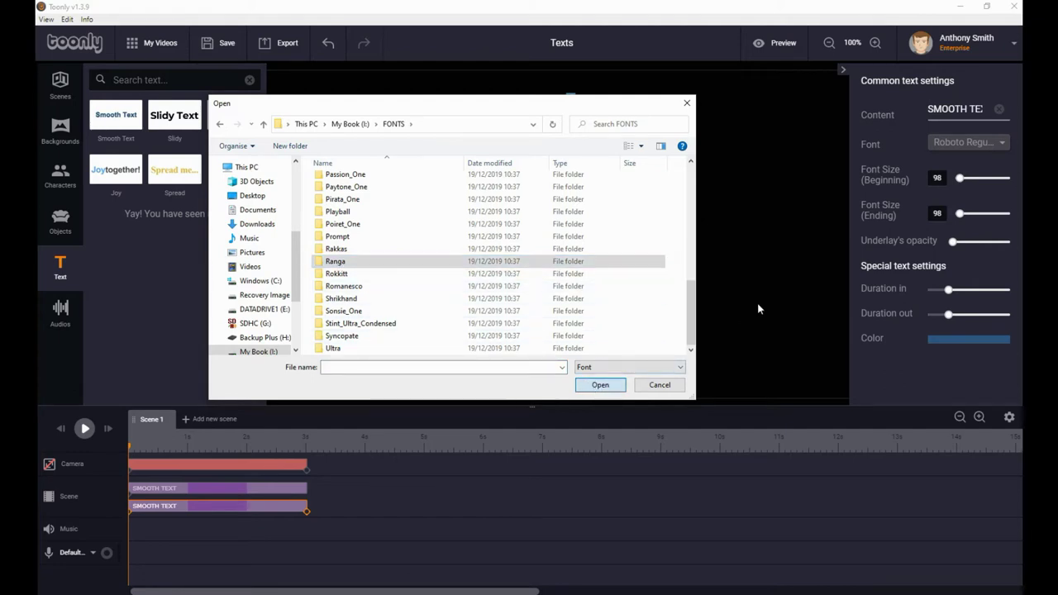
click(607, 389)
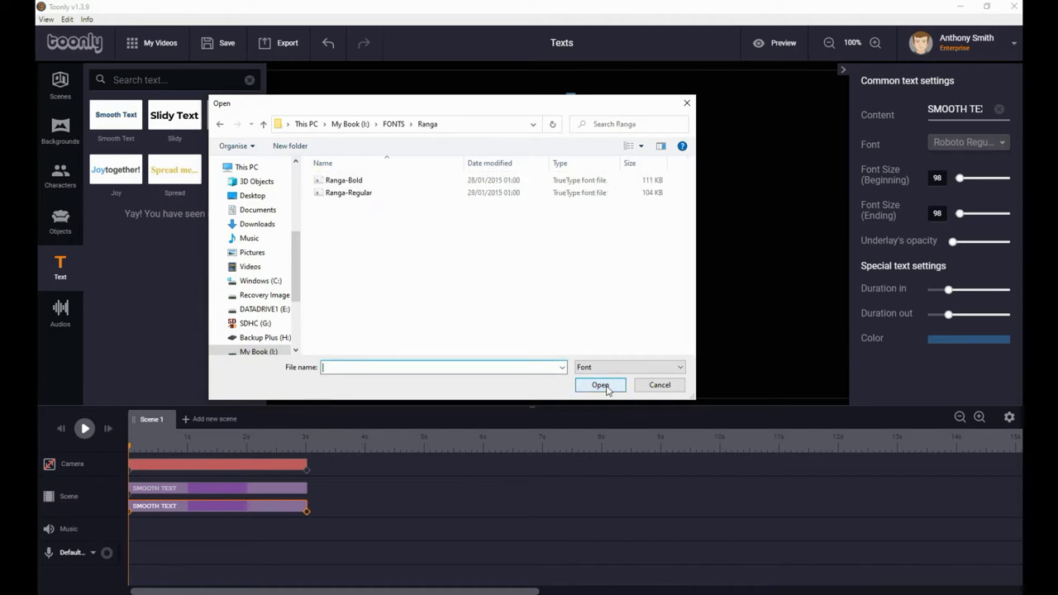
- Upload the Ranga-Regular font file under the name Ranga-Regular.ttf
click(348, 193)
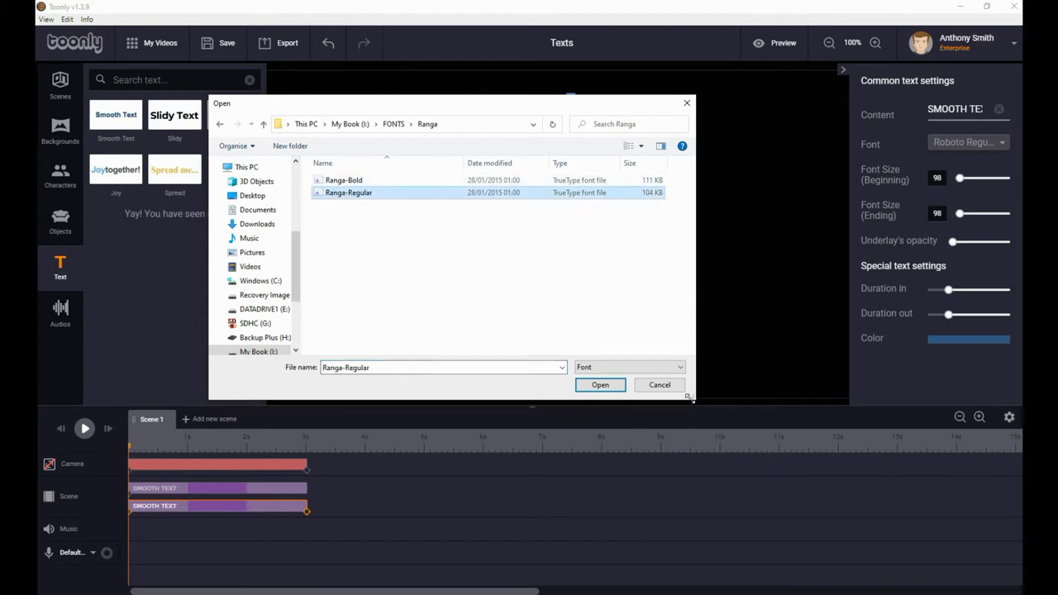
click(616, 392)
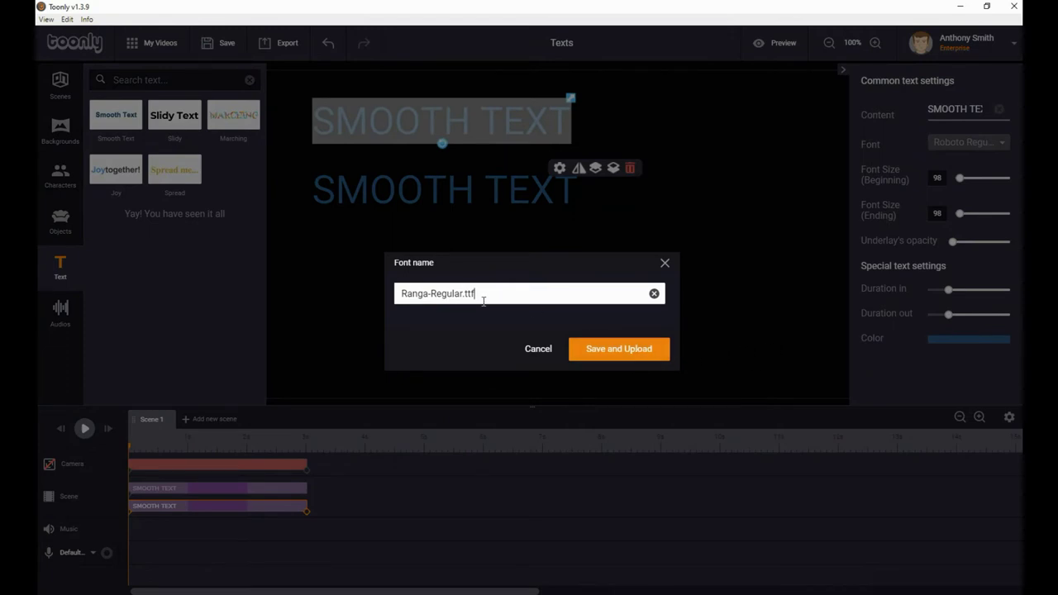
click(632, 352)
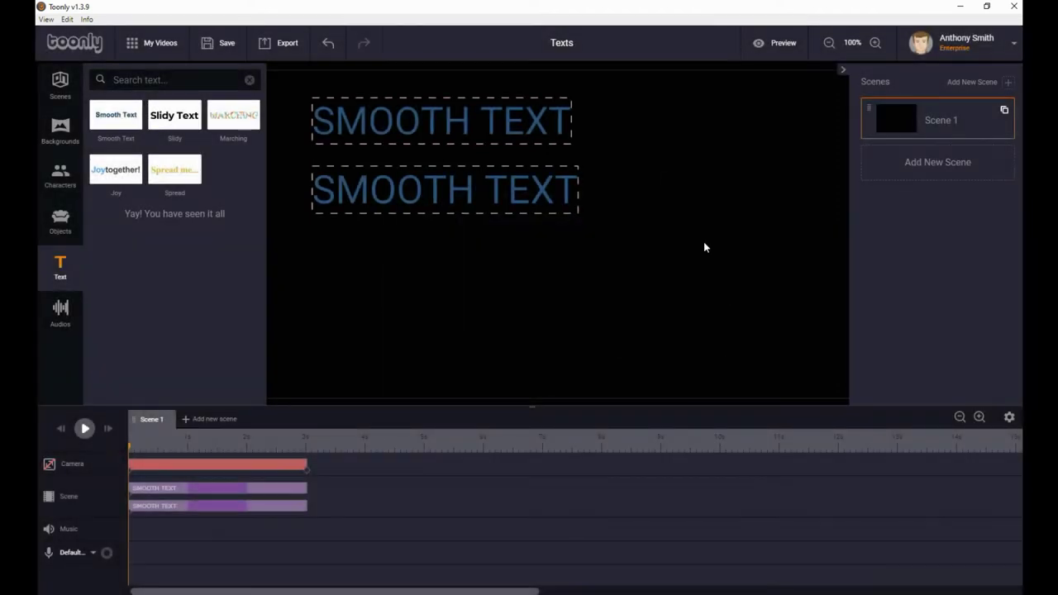
- Set the font of the upper Smooth Text to Ranga-Regular.ttf
click(514, 126)
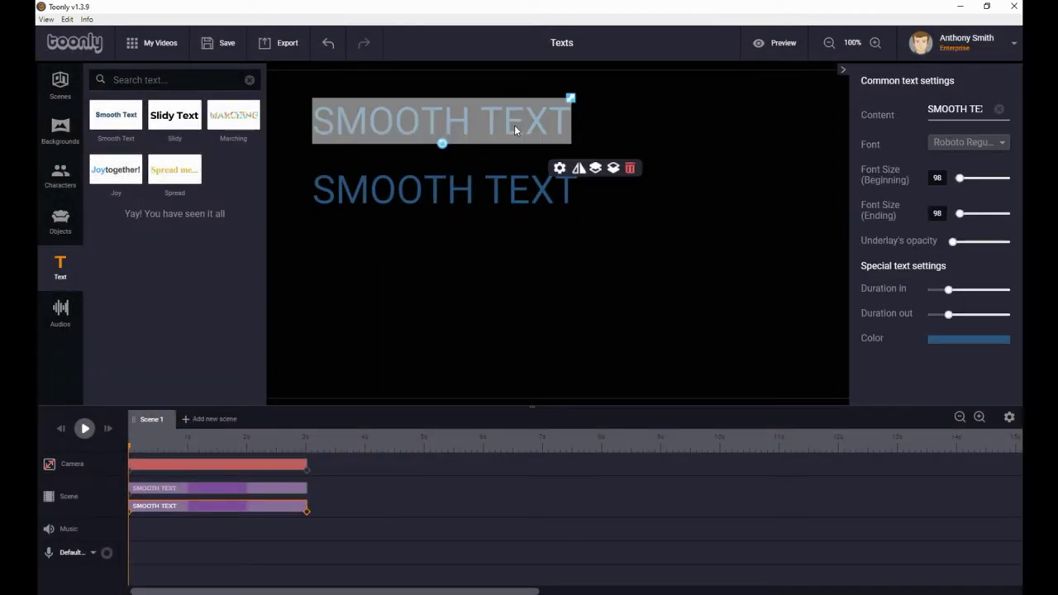
click(1002, 145)
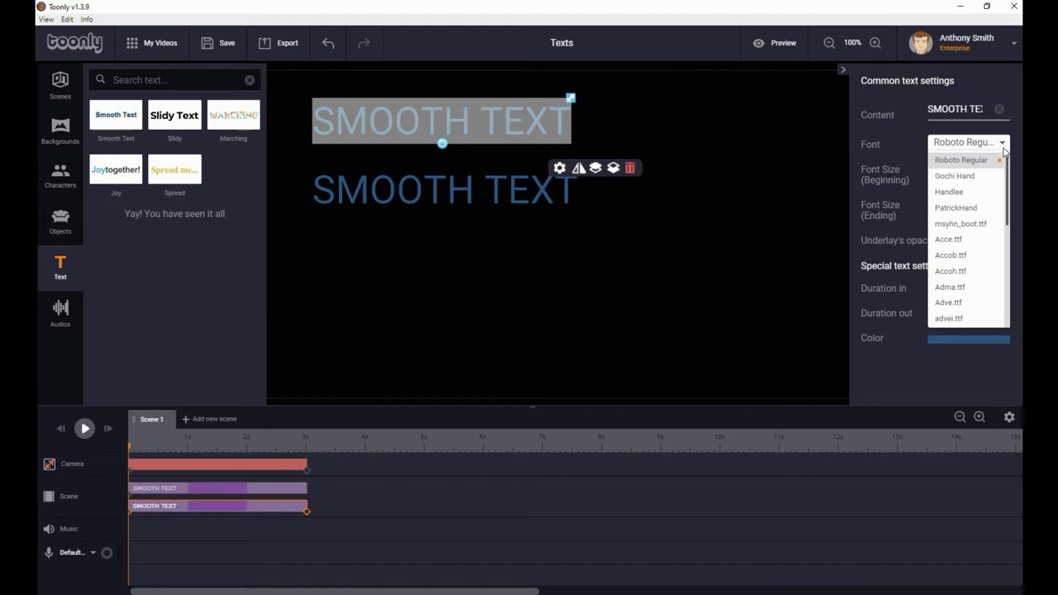
scroll(1007, 240, down, 2)
drag(1008, 256, 1003, 320)
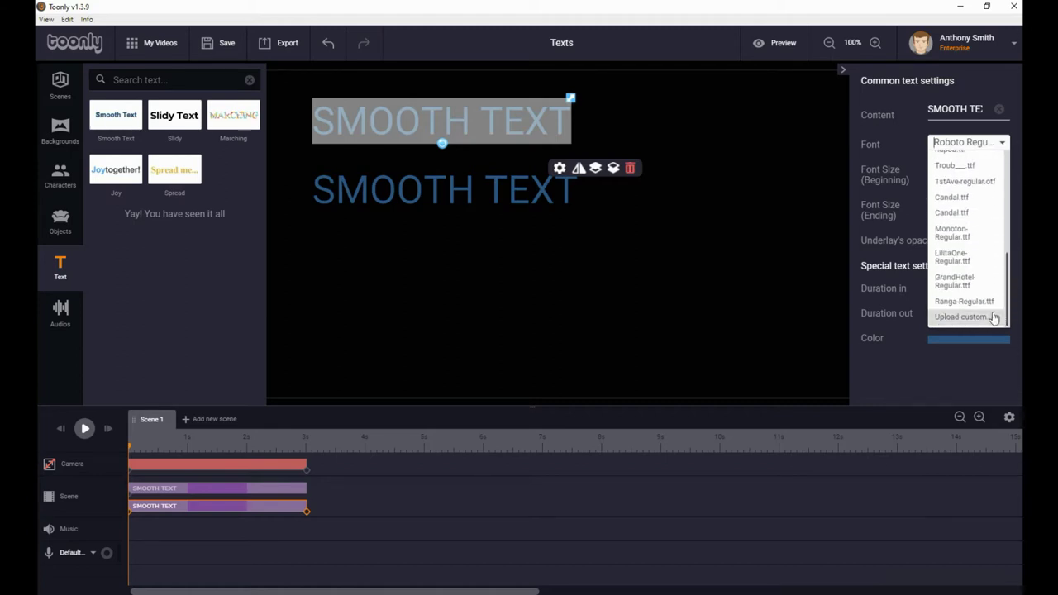
click(980, 303)
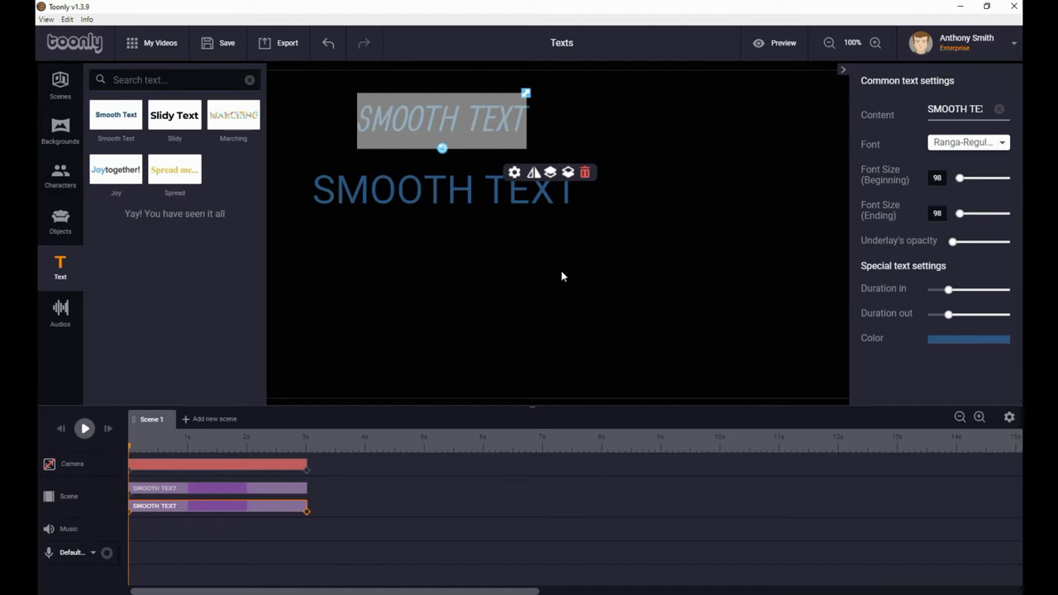
- Change the lower Smooth Text's font to Ranga-Regular.ttf as well
click(466, 198)
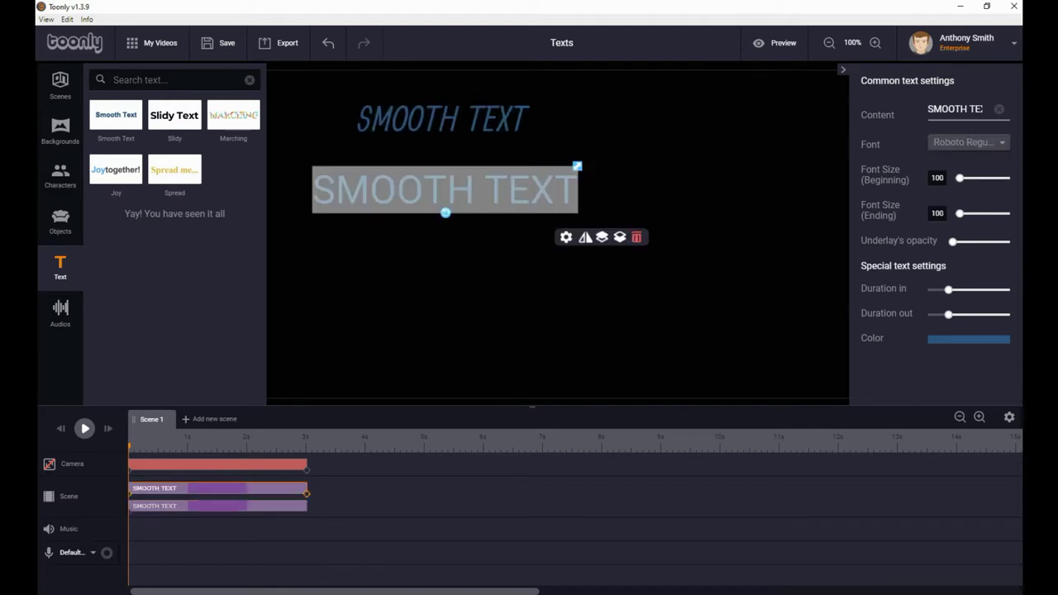
click(1008, 144)
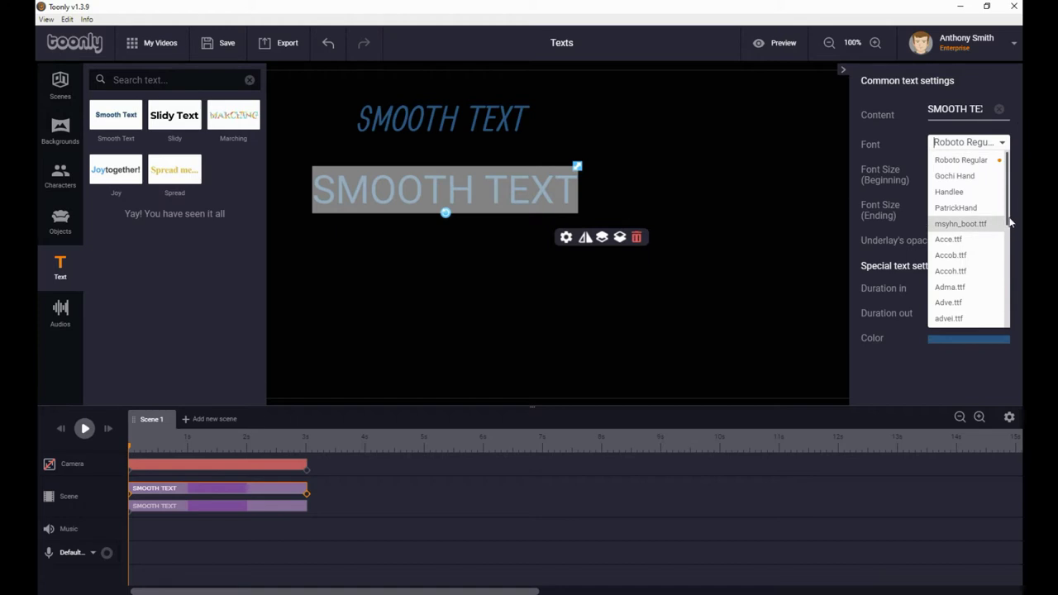
drag(1010, 227, 1010, 283)
scroll(967, 297, down, 3)
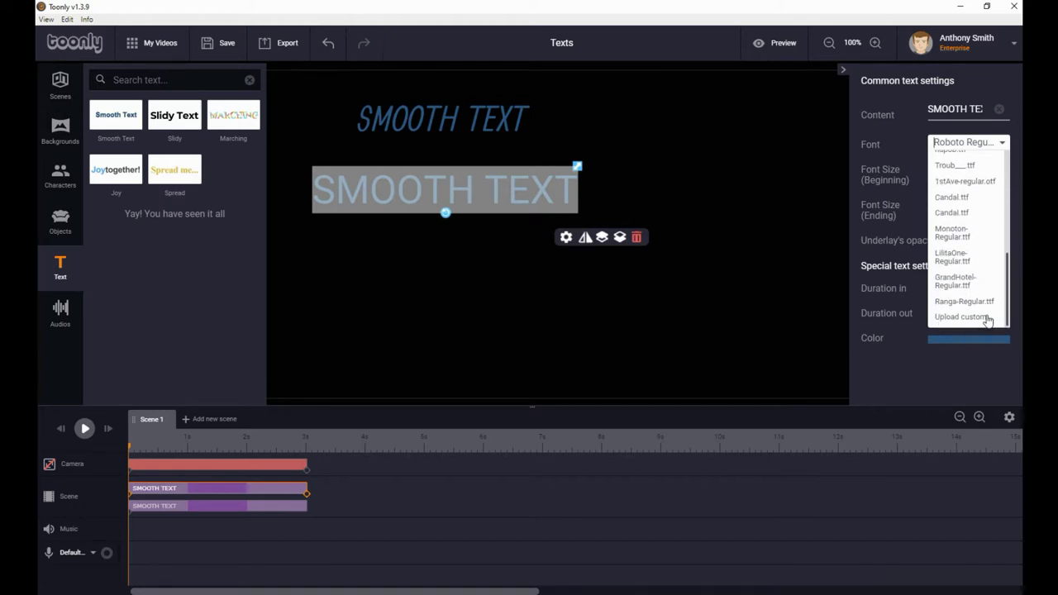
click(969, 303)
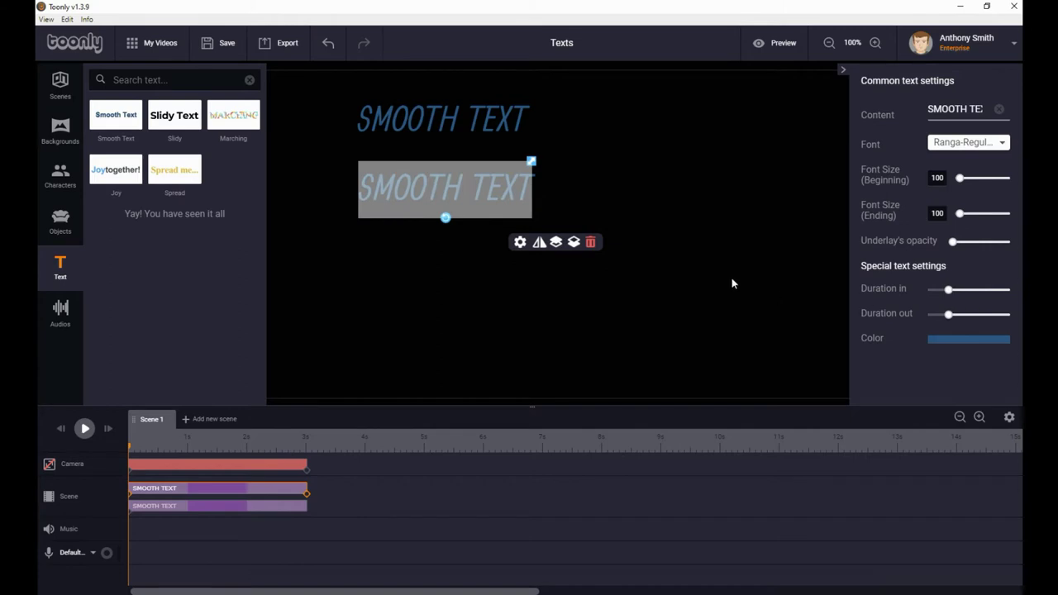
- Replace the lower Smooth Text's content with "I hope you like my tutorial!" and shift the text slightly to the right
click(787, 249)
click(498, 199)
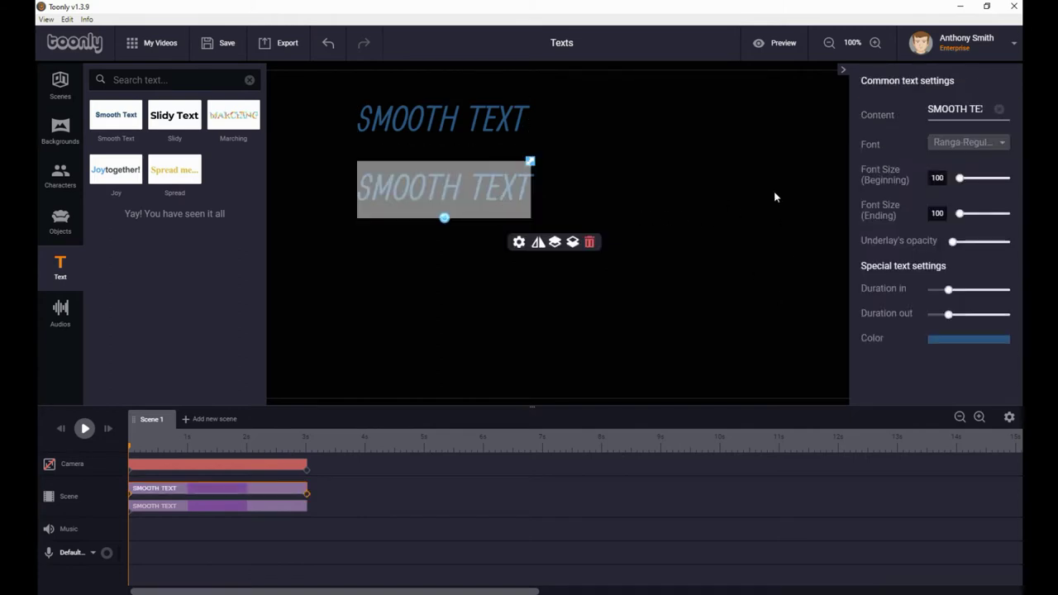
drag(930, 109, 1006, 139)
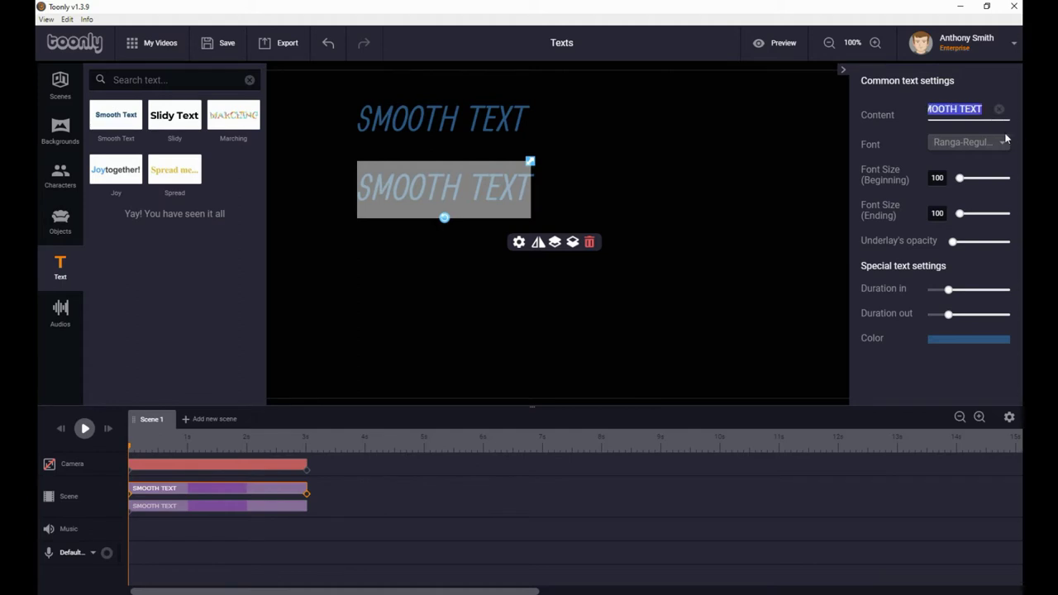
text(I)
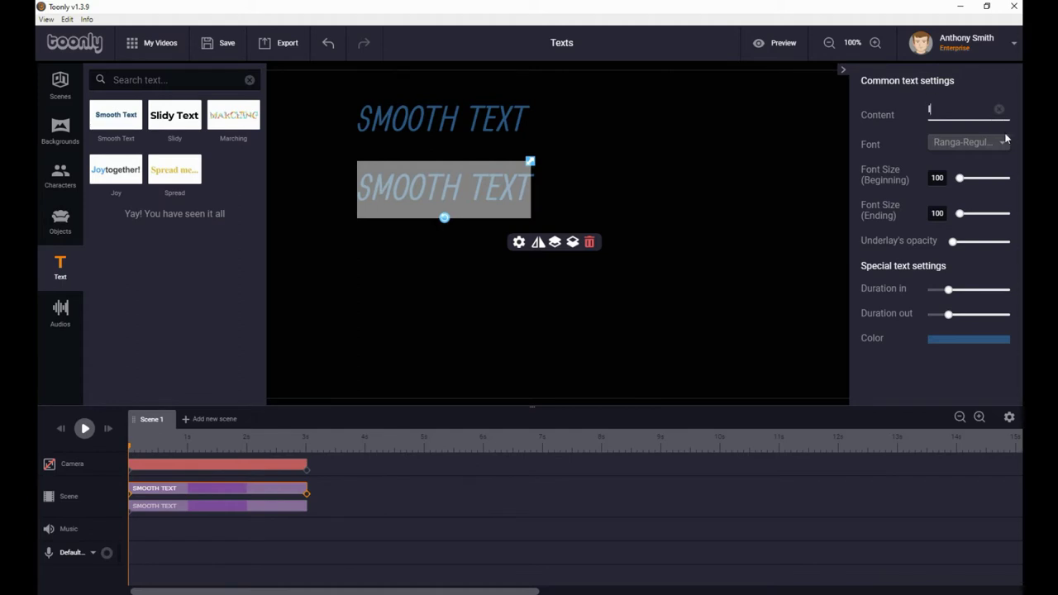
text( hope)
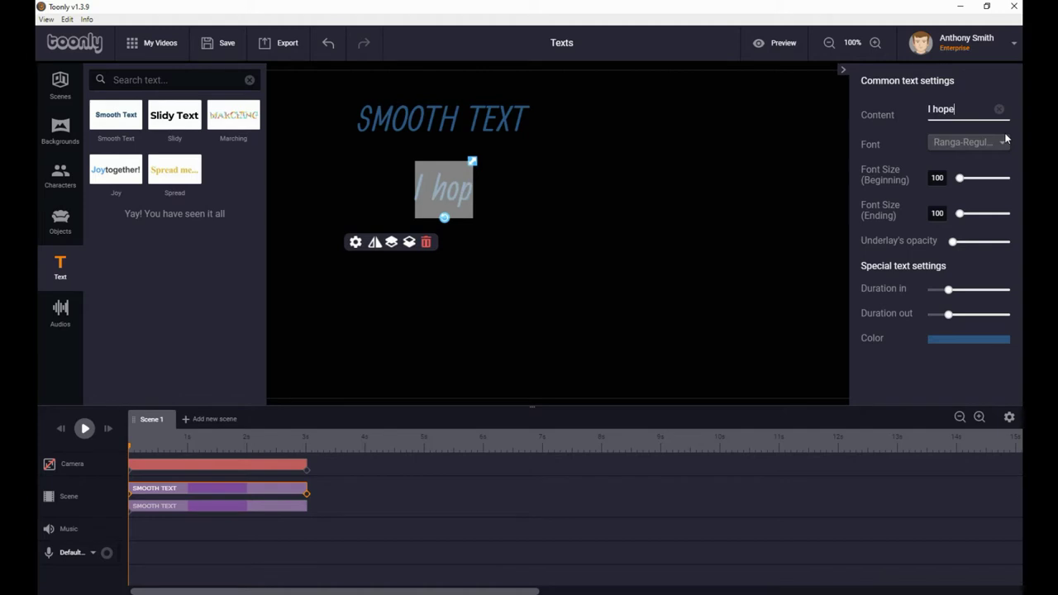
text( you li)
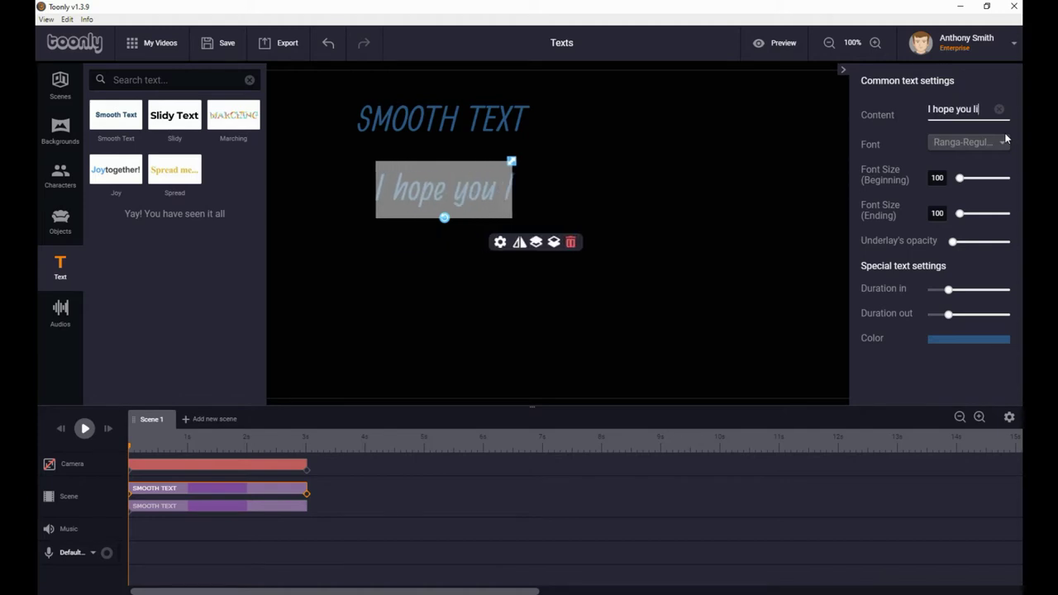
text(ke my)
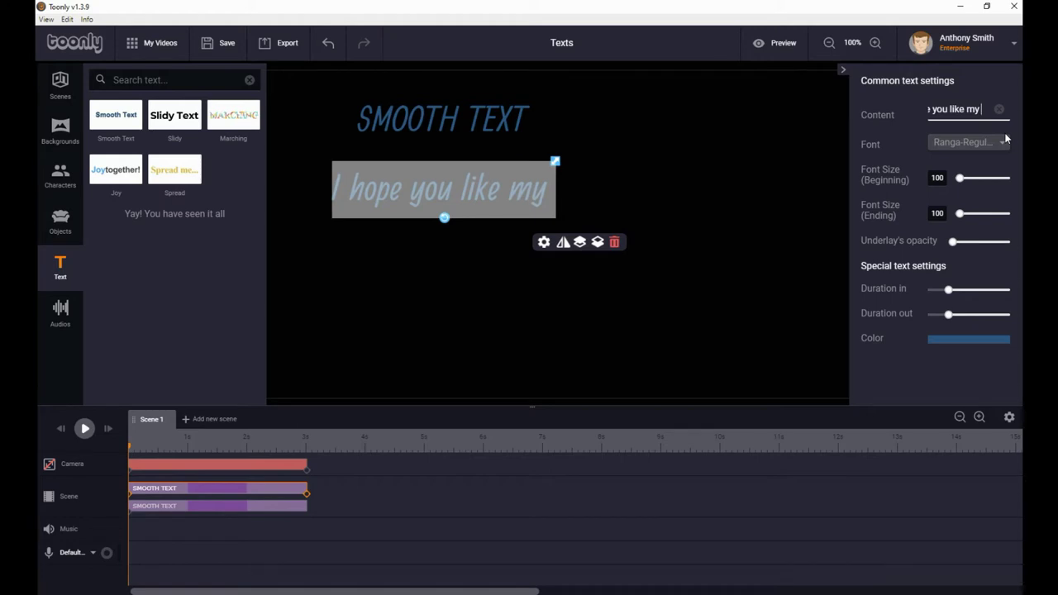
text( tutor)
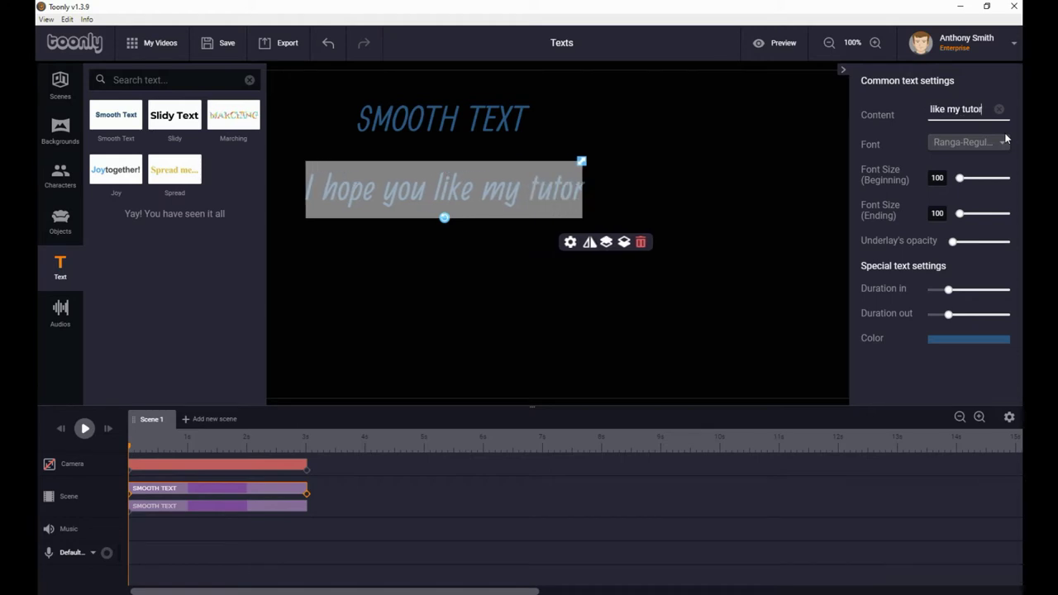
text(ial!)
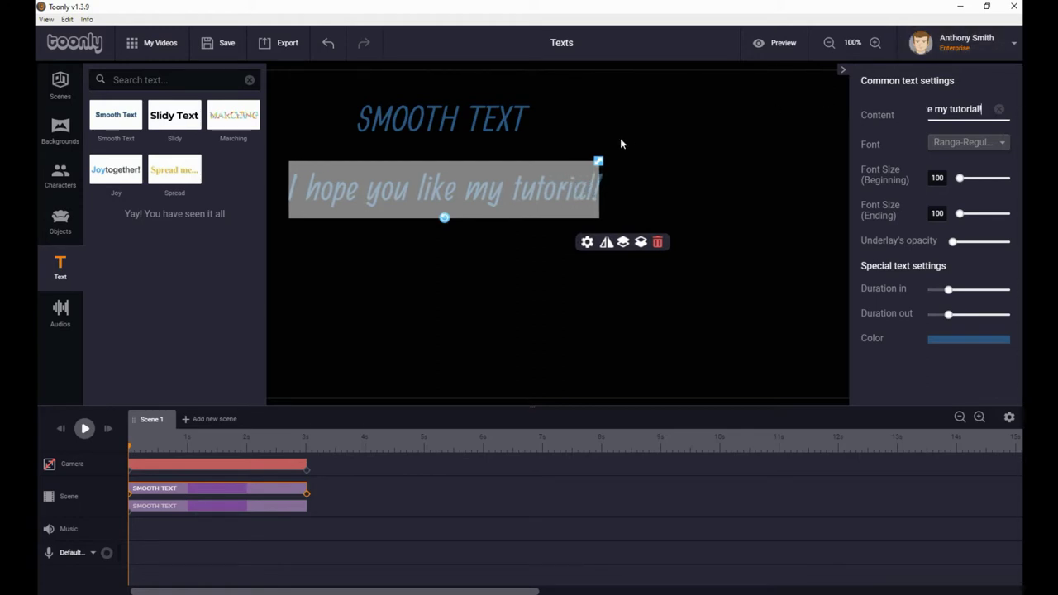
drag(434, 177, 508, 190)
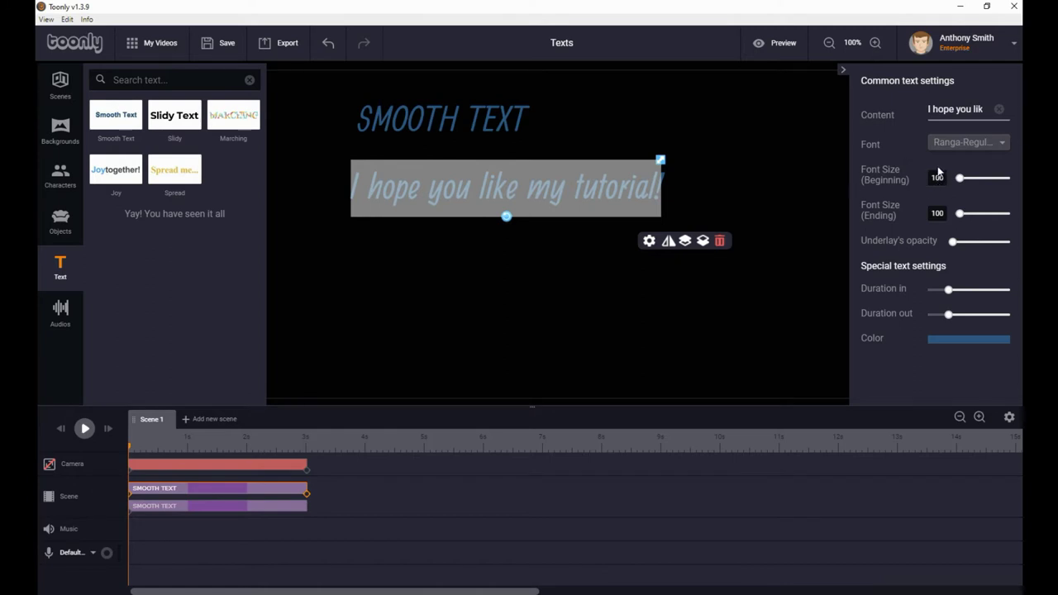
click(804, 184)
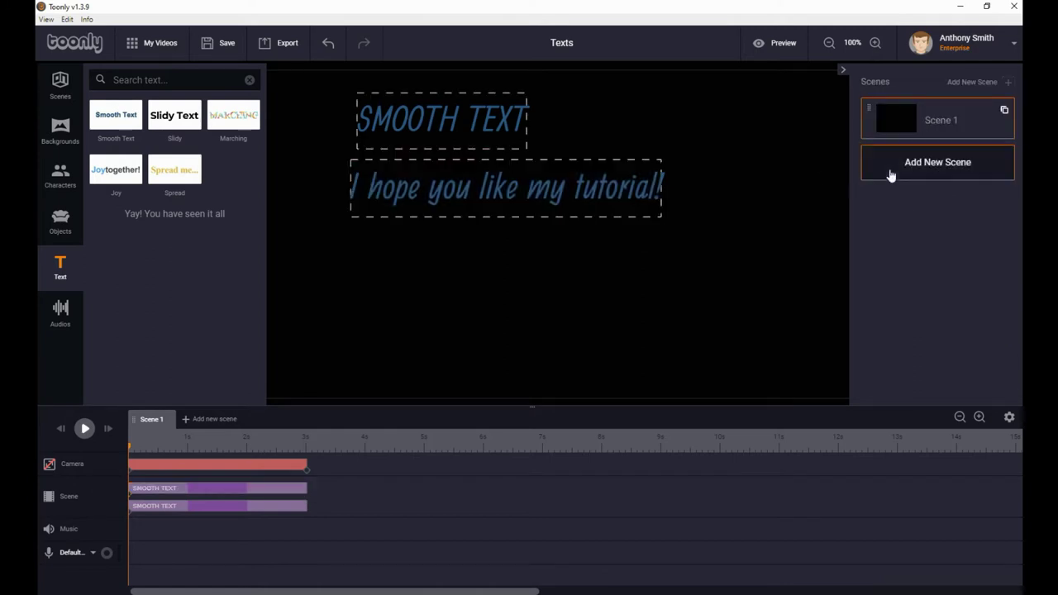
- Set the lower text's beginning font size to 957 and ending font size to 10, and play the scene
click(512, 162)
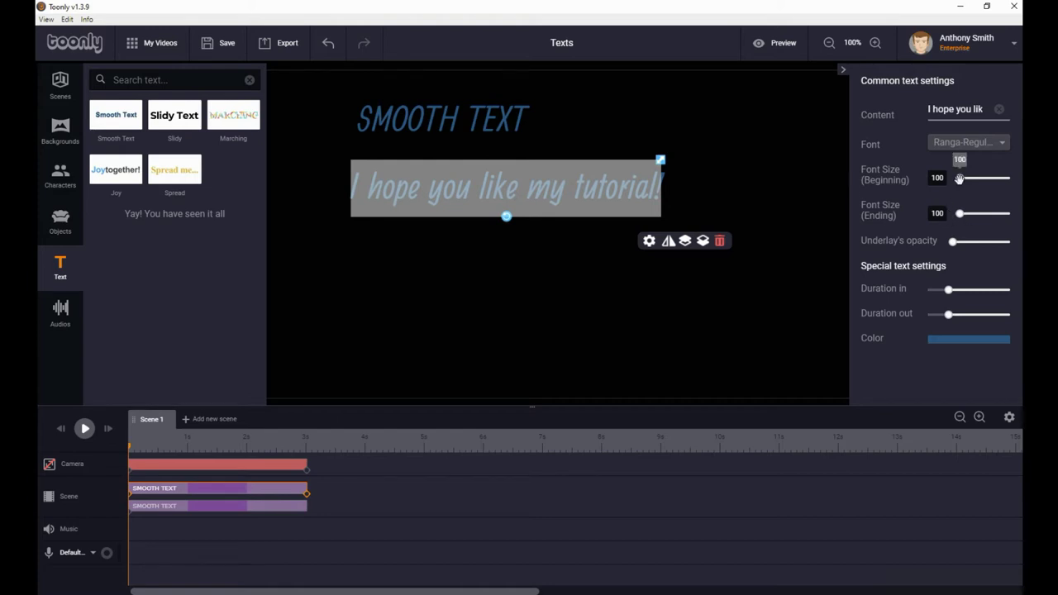
drag(960, 178, 1007, 178)
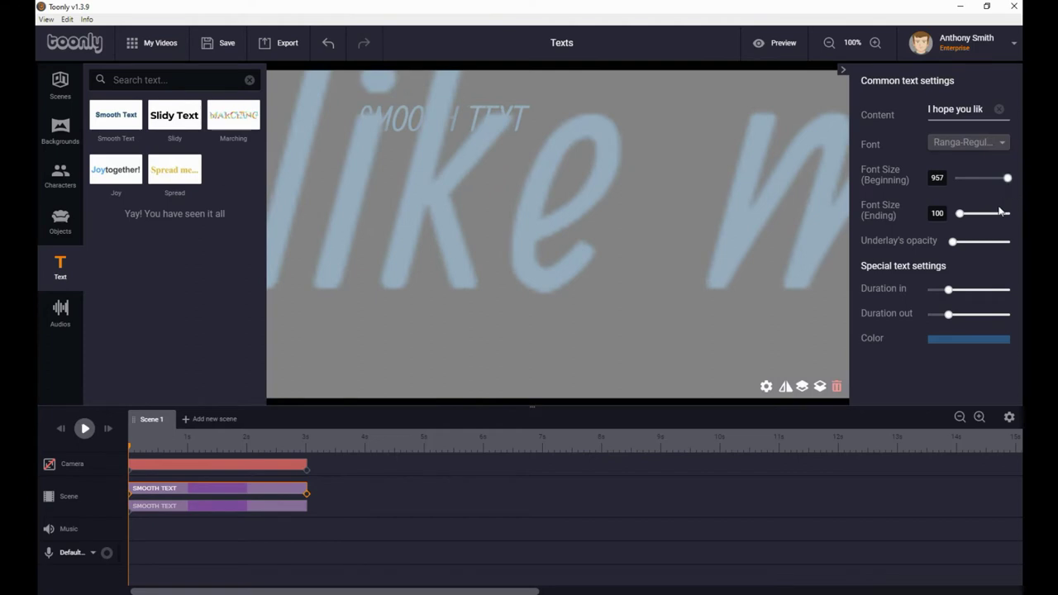
click(959, 213)
drag(959, 214, 955, 214)
click(86, 429)
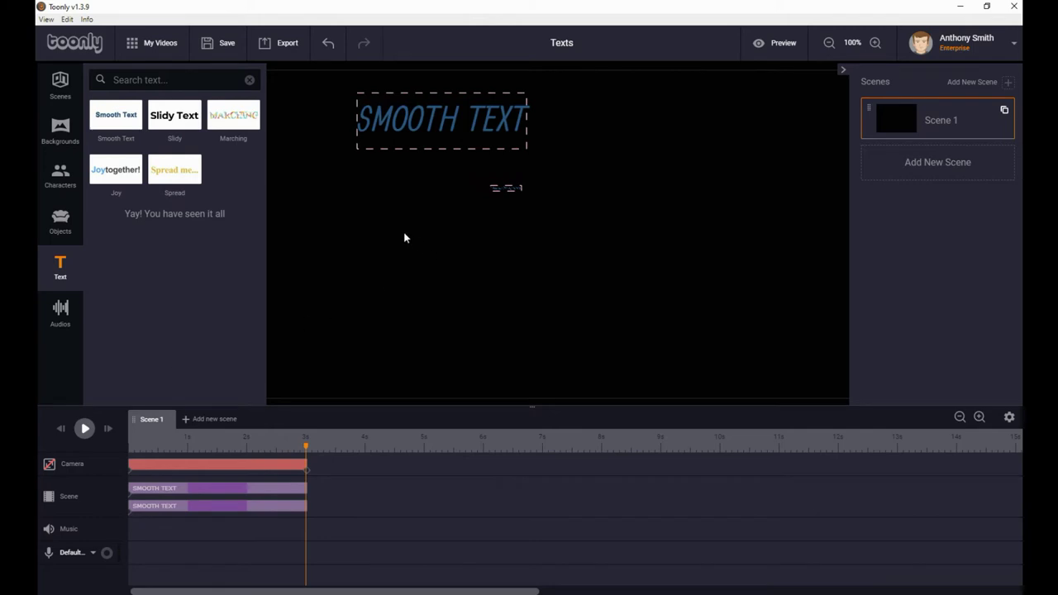
- Set both the beginning and ending font sizes of the lower text to 97, comparing with the upper text's size
click(507, 189)
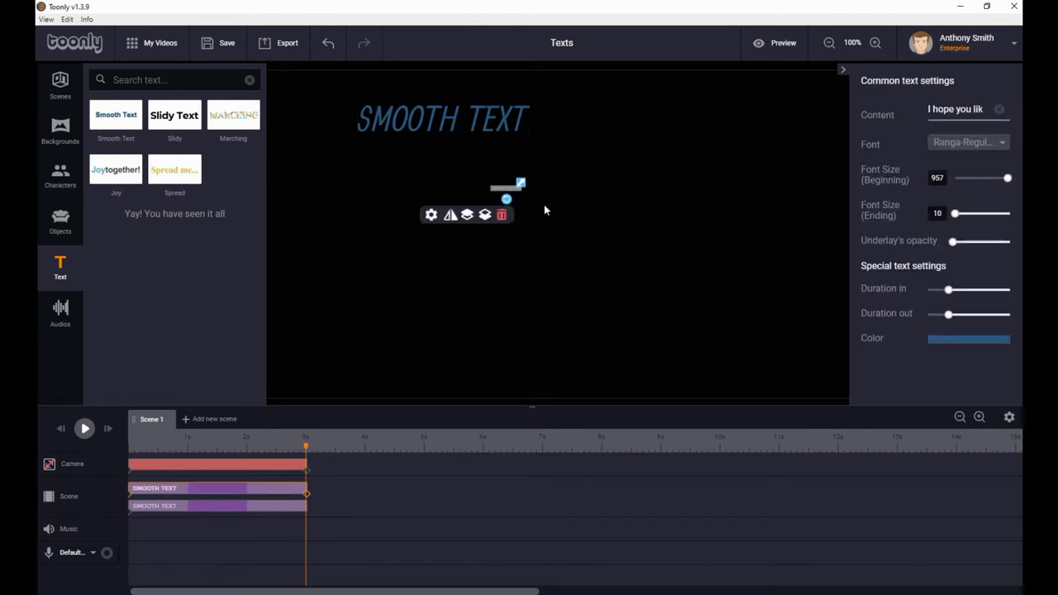
drag(1008, 178, 973, 180)
drag(955, 213, 960, 213)
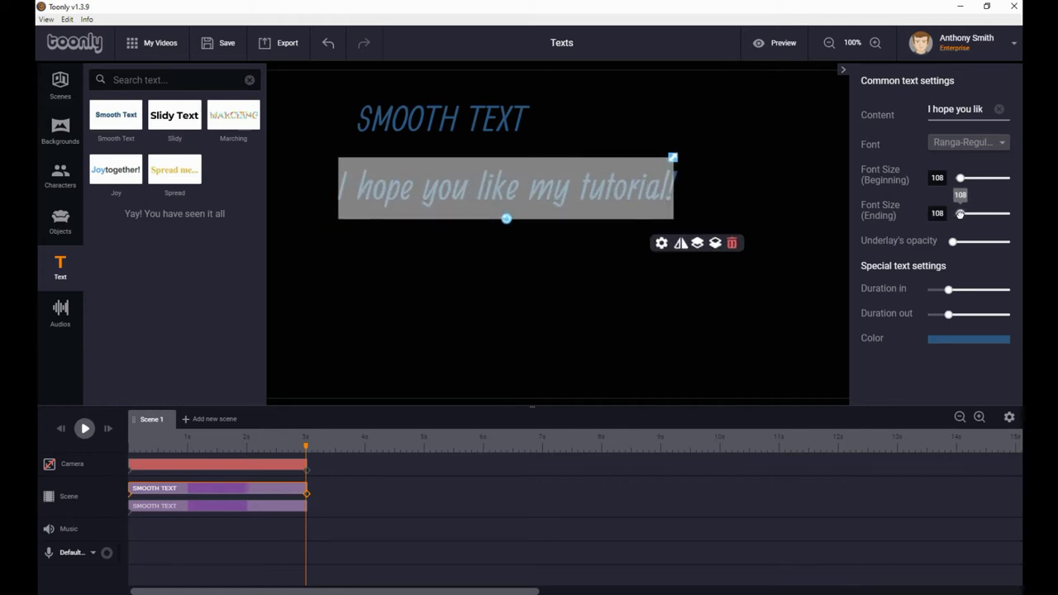
click(479, 124)
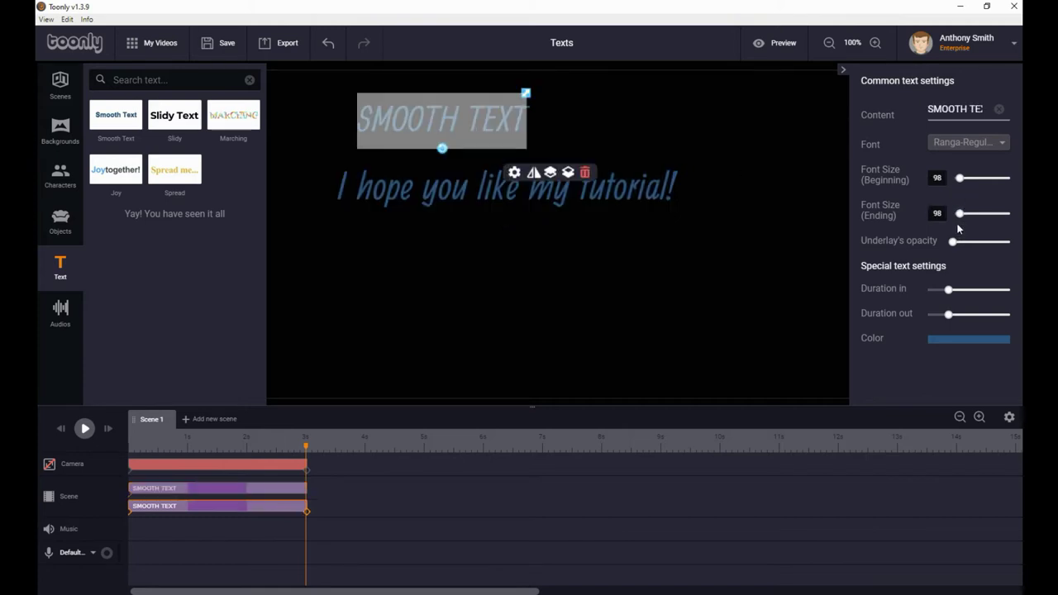
click(631, 182)
drag(960, 179, 960, 214)
click(552, 311)
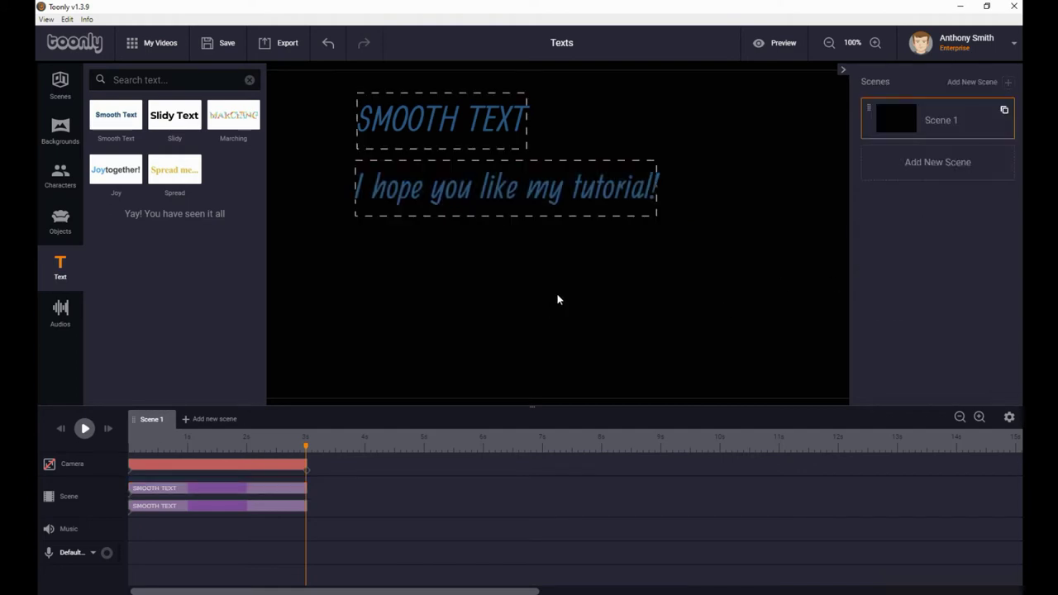
click(465, 122)
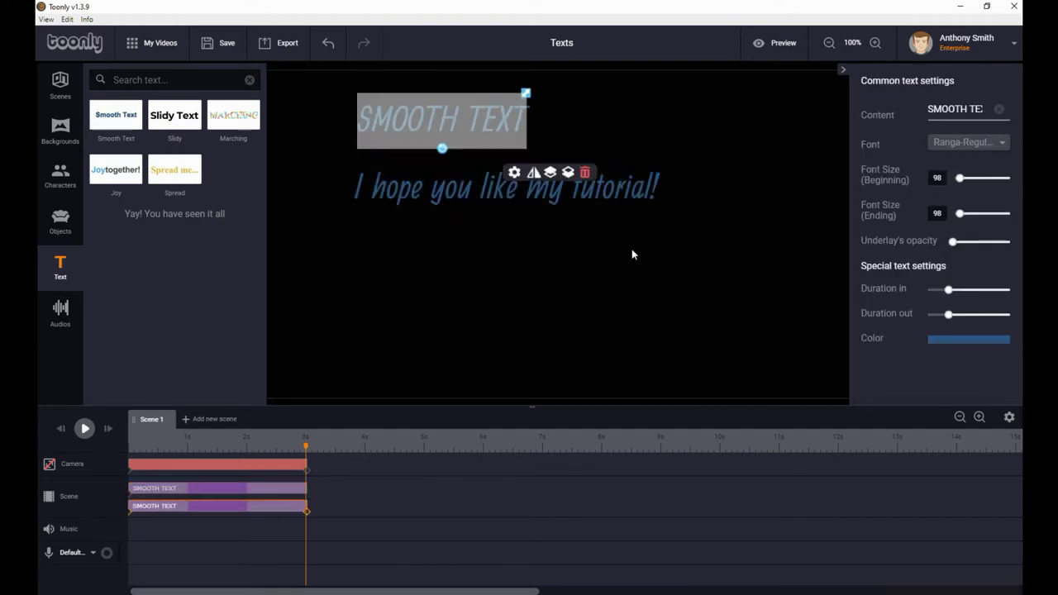
click(596, 281)
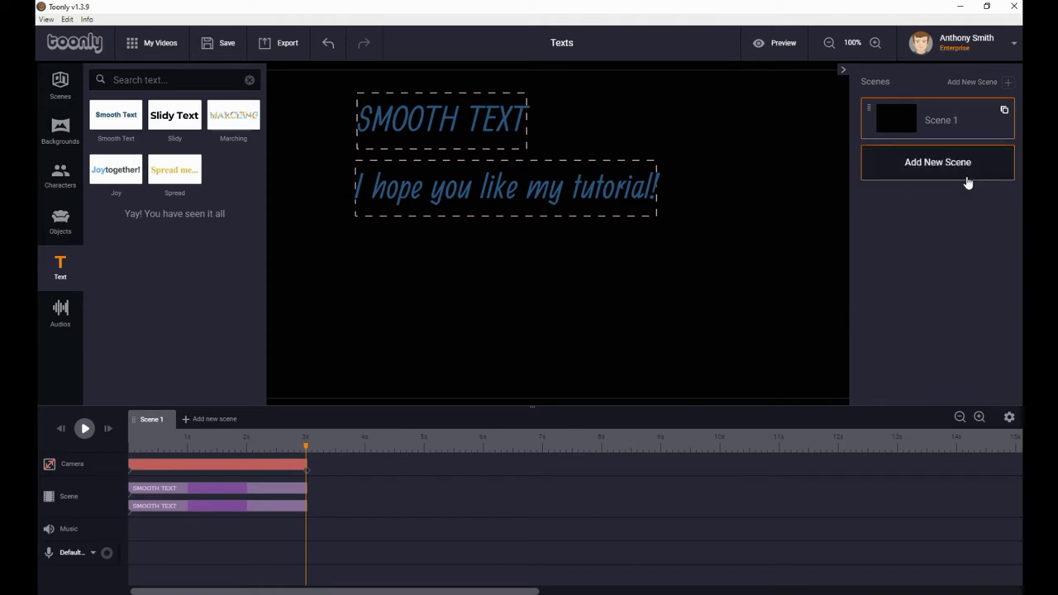
- Raise the lower text's underlay opacity to maximum, reposition the text below the upper one, and bring the opacity back to about half
click(453, 180)
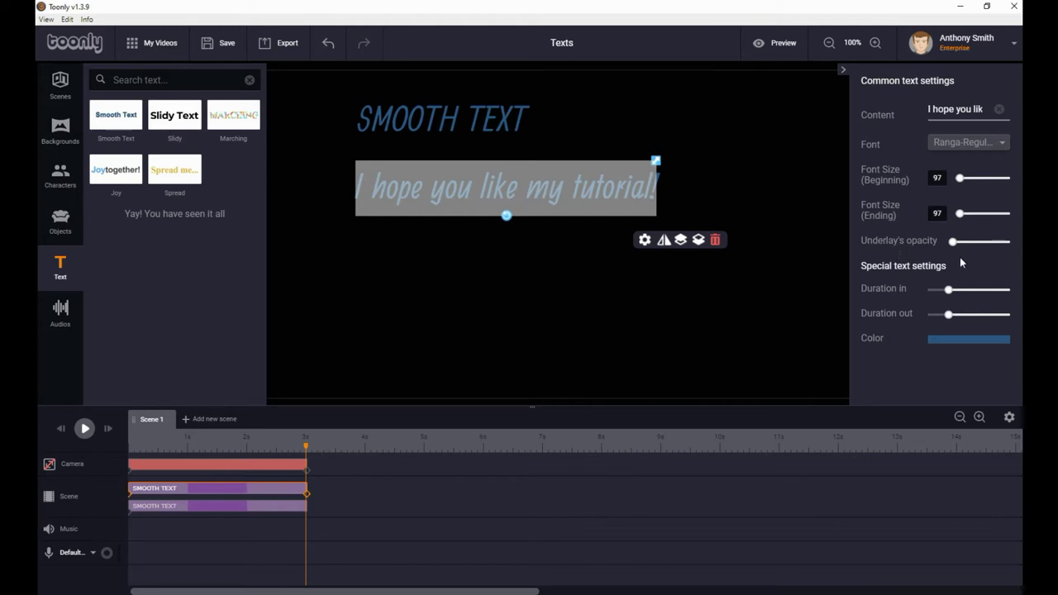
mouse_move(952, 242)
drag(953, 245, 962, 243)
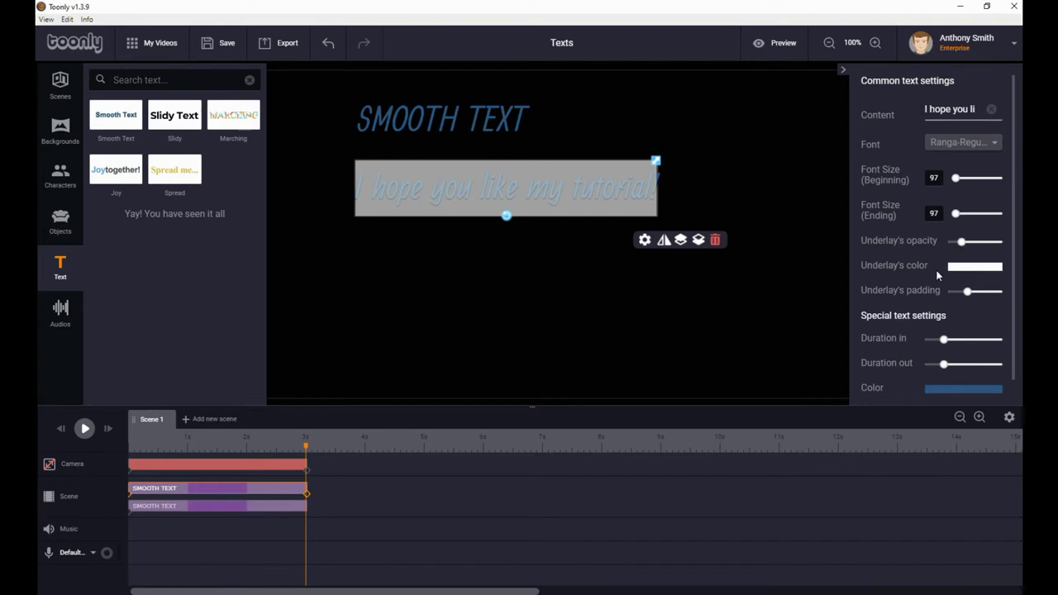
drag(961, 242, 975, 242)
mouse_move(612, 211)
mouse_down()
mouse_move(609, 157)
mouse_move(615, 202)
mouse_up()
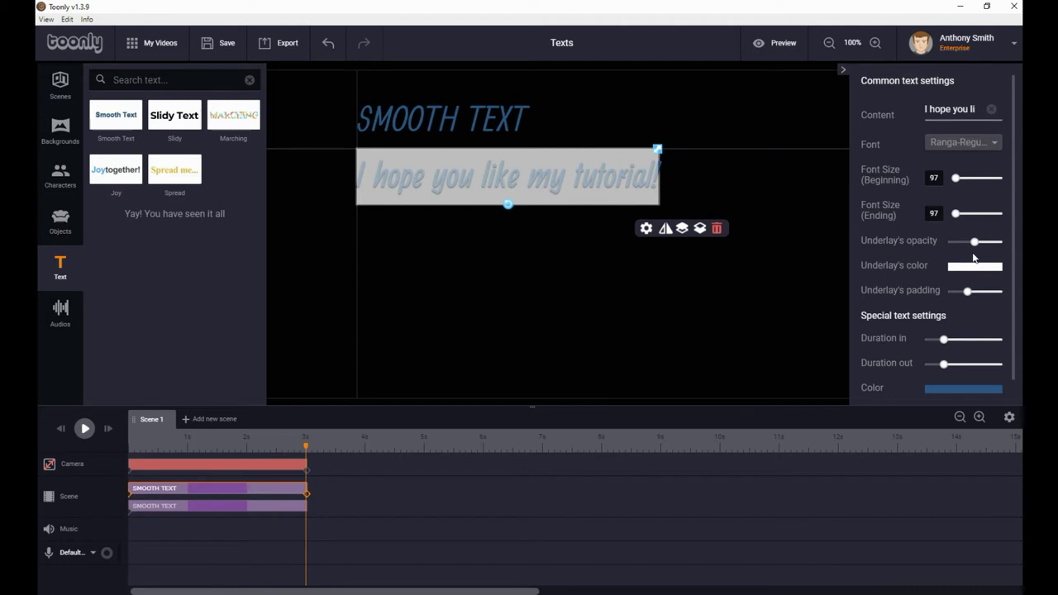
drag(977, 245, 1003, 246)
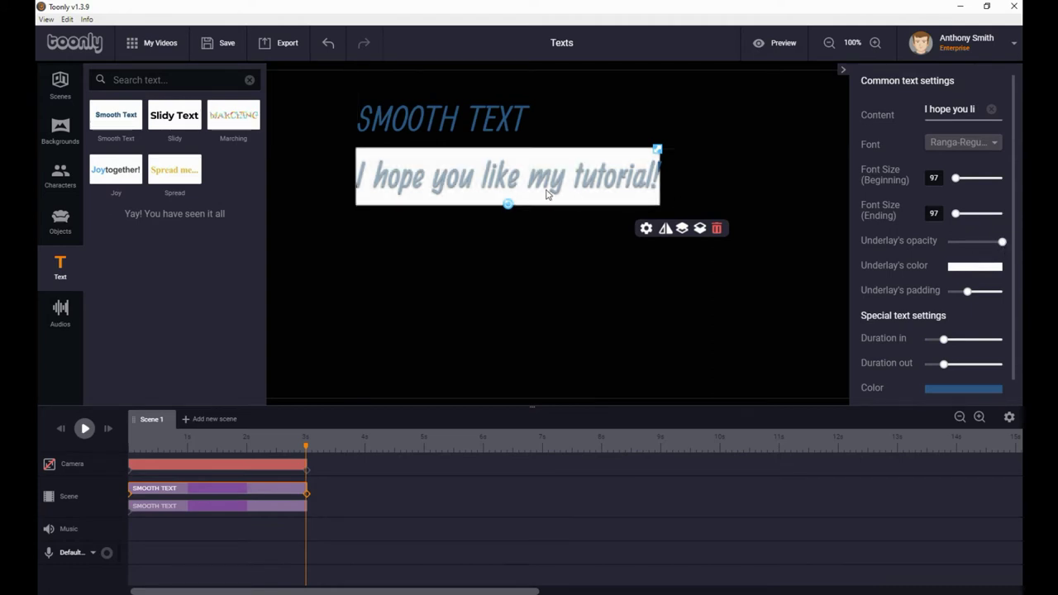
drag(508, 180, 498, 200)
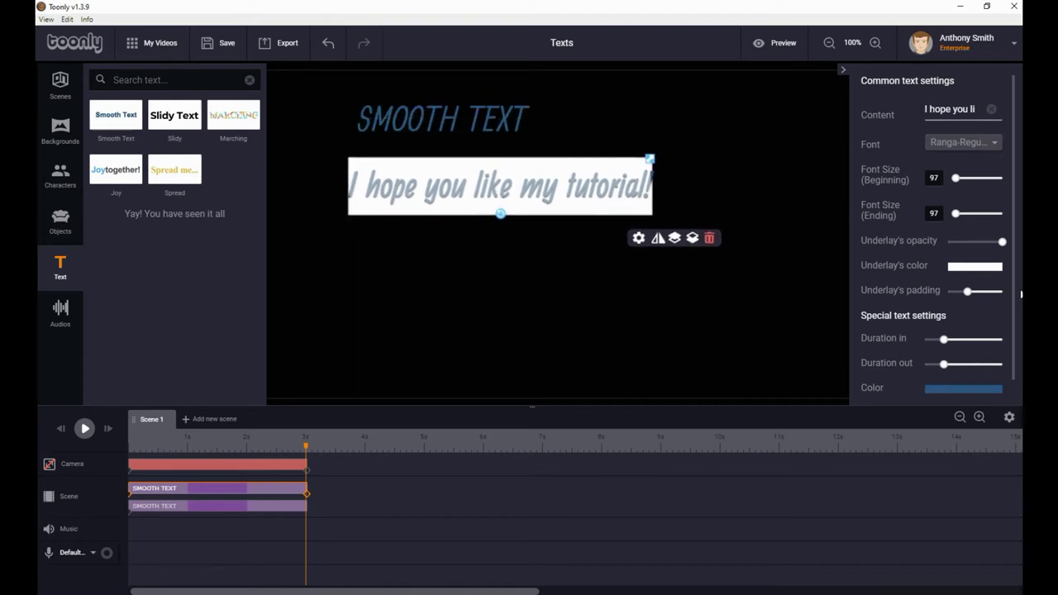
drag(1003, 242, 973, 246)
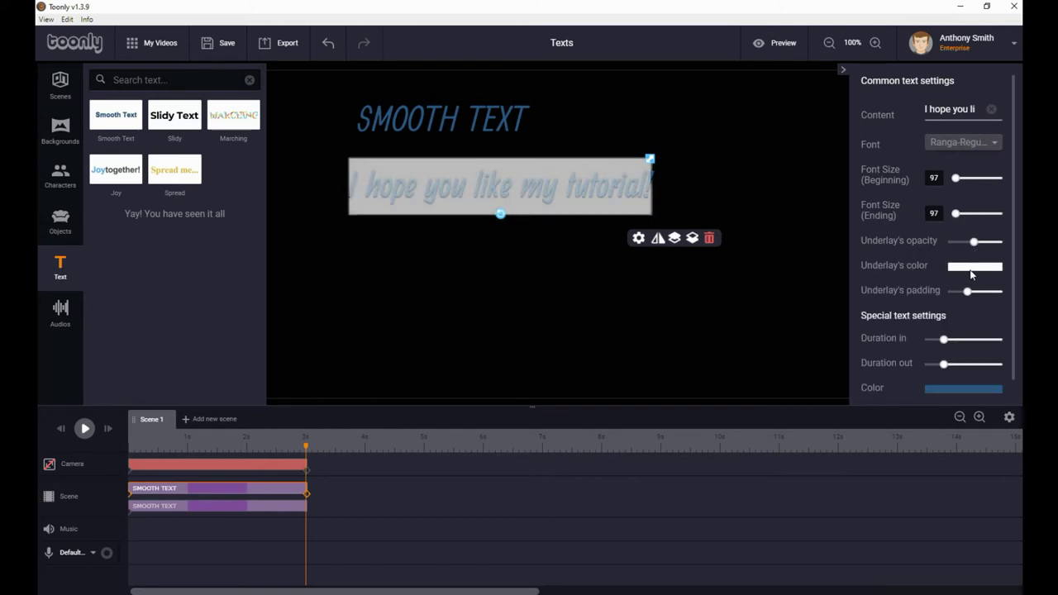
- Try dark purple as the lower text's underlay color, settle on bright pink, and nudge the text slightly upward
click(972, 269)
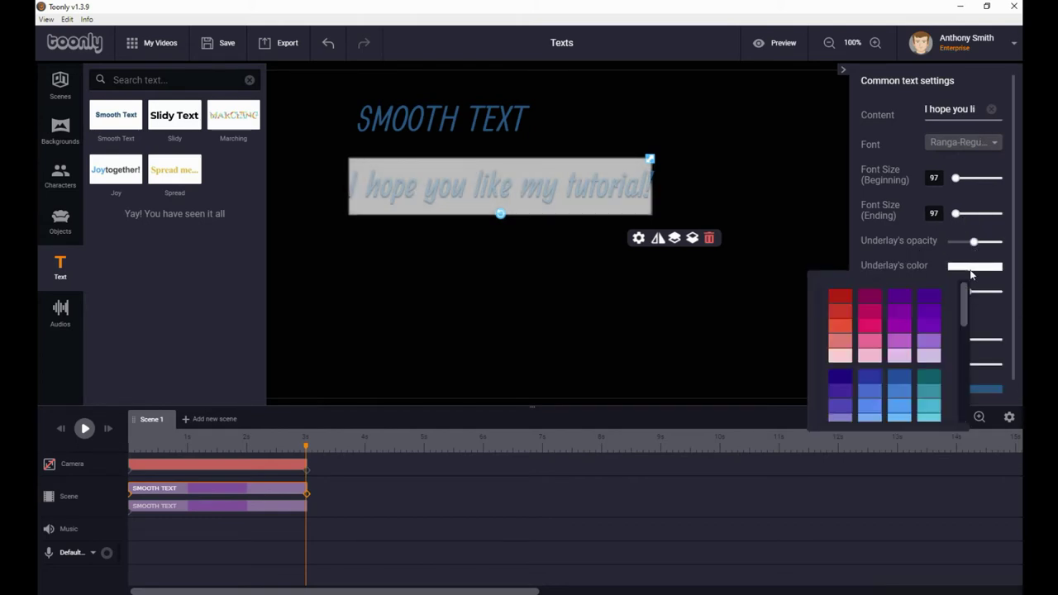
click(931, 303)
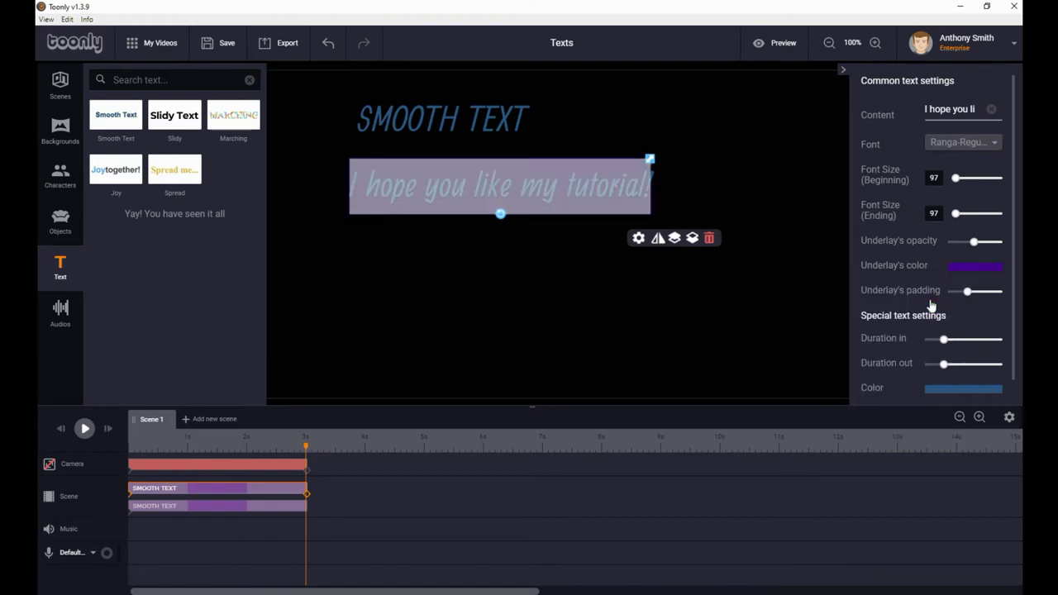
click(980, 269)
click(879, 327)
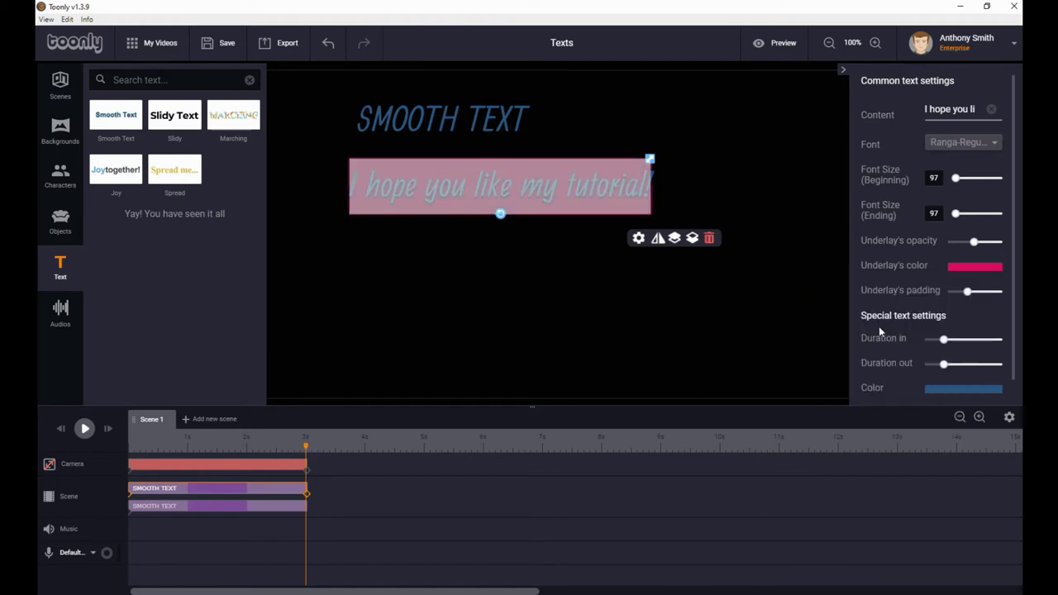
mouse_move(574, 193)
mouse_down()
mouse_move(550, 143)
mouse_move(573, 205)
mouse_up()
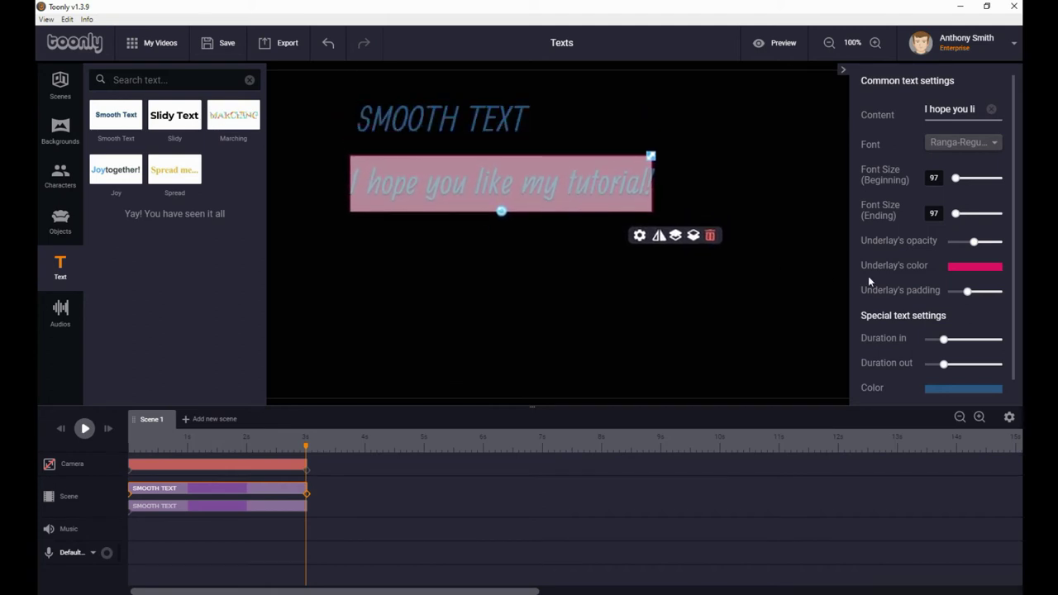
- Reduce the lower text's underlay padding to nearly the minimum and lower the underlay's opacity to zero
mouse_move(976, 243)
mouse_move(966, 291)
mouse_move(967, 294)
mouse_down()
mouse_move(1014, 300)
mouse_move(934, 295)
mouse_move(998, 295)
mouse_move(956, 309)
mouse_up()
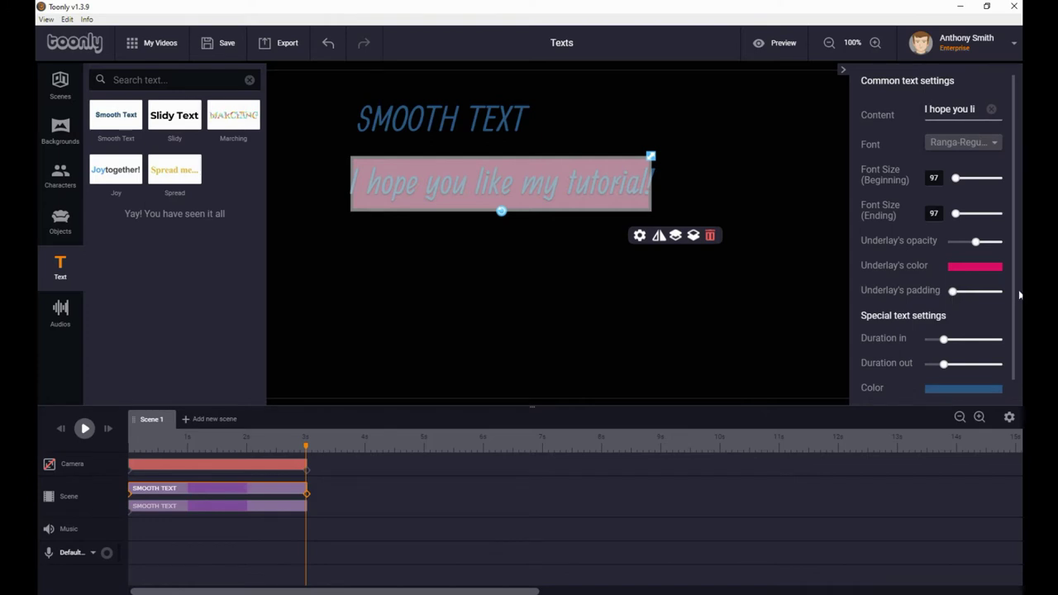
drag(975, 242, 936, 241)
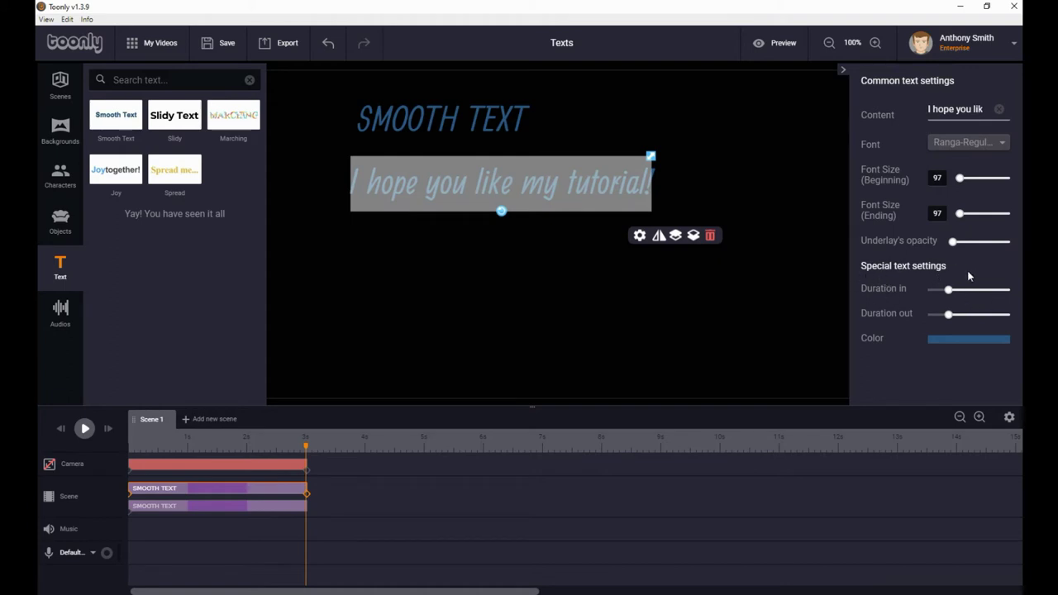
- Change the lower text's color to white and return the playhead to the start of the scene
click(955, 339)
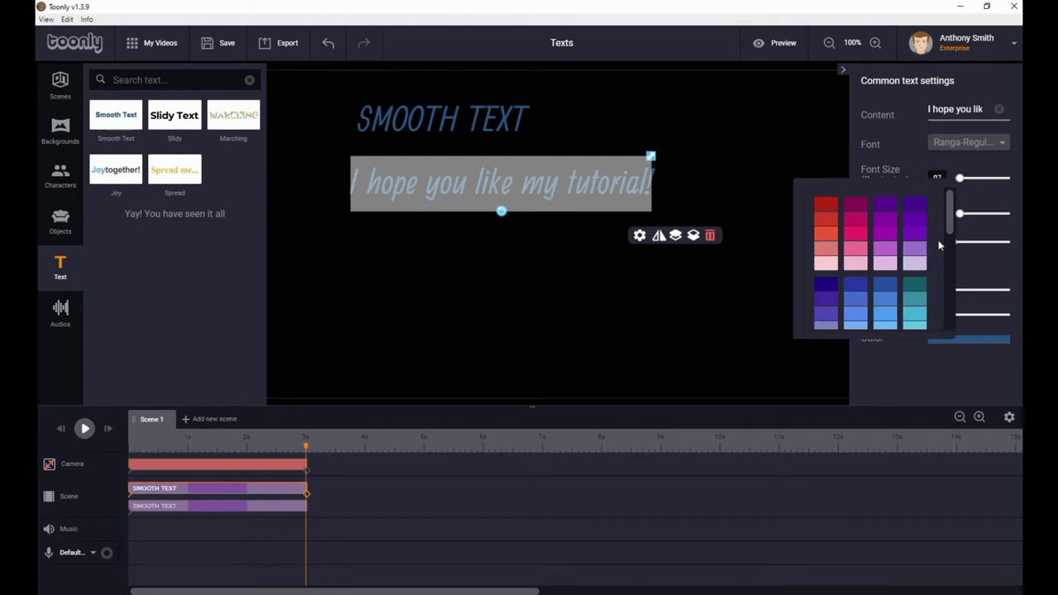
drag(949, 238, 941, 316)
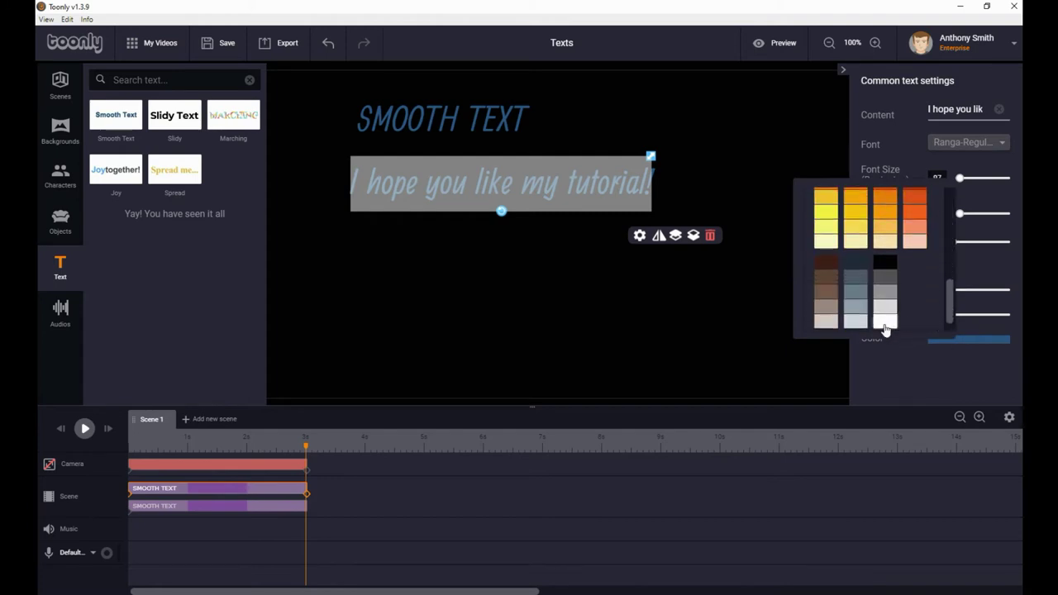
click(891, 324)
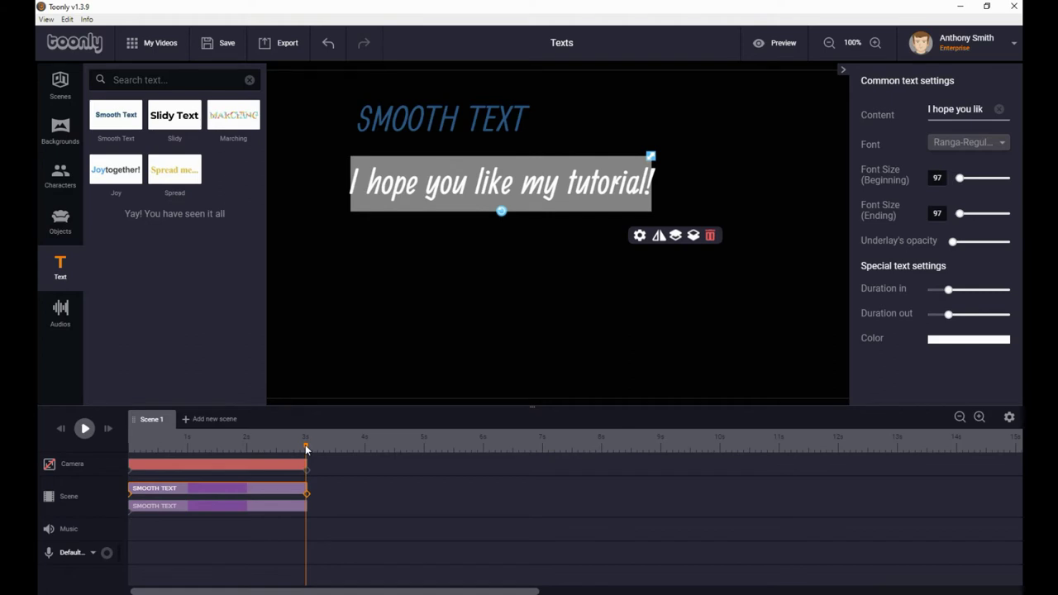
drag(306, 449, 106, 444)
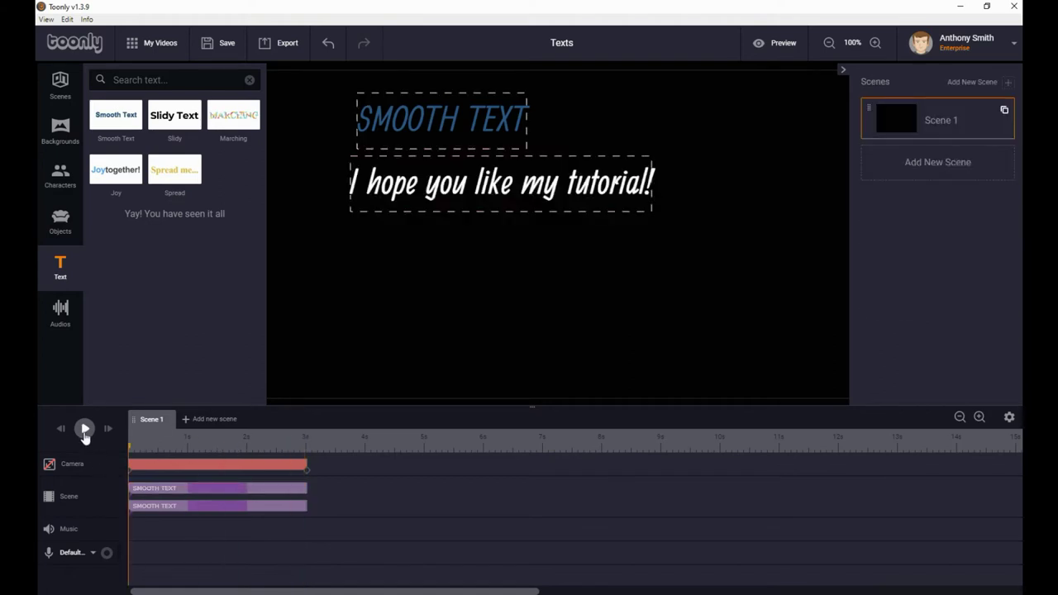
- Play the scene, and replace the text "I hope you like my tutorial!" with a new Smooth Text element in its place
click(85, 430)
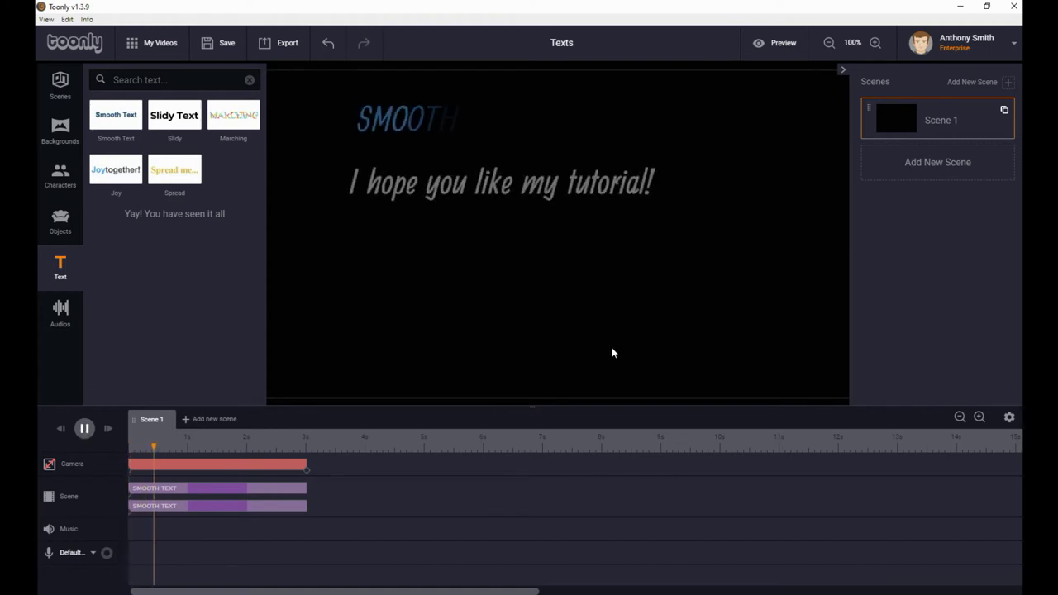
click(527, 198)
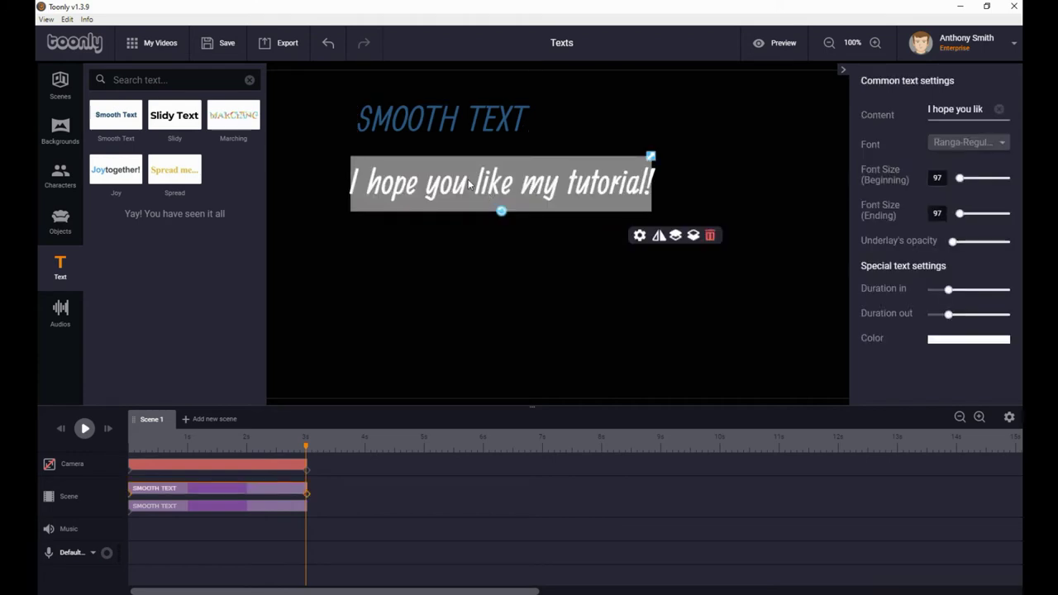
double_click(494, 191)
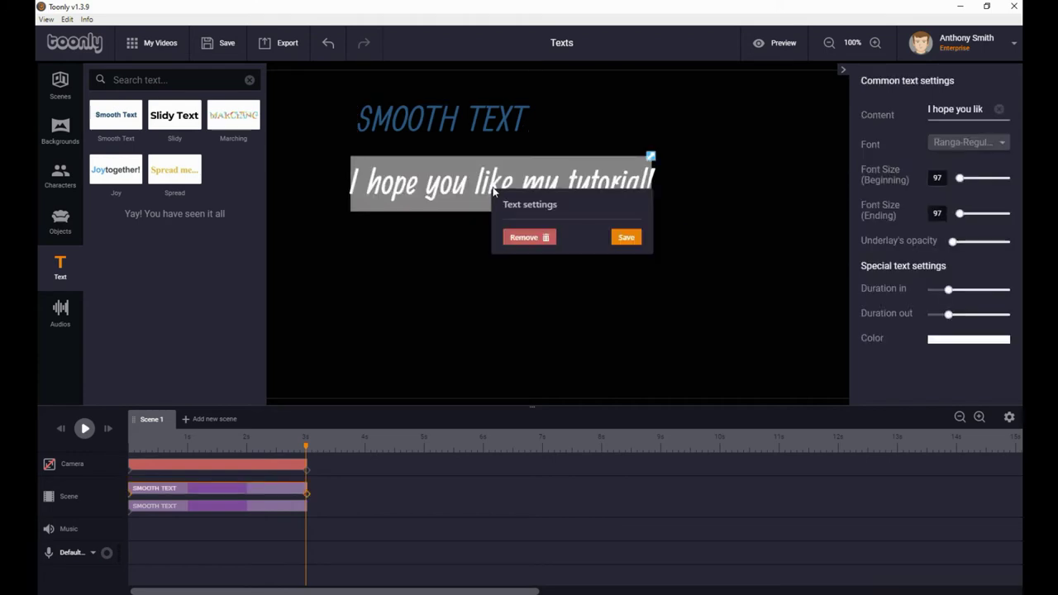
click(538, 246)
drag(116, 115, 509, 219)
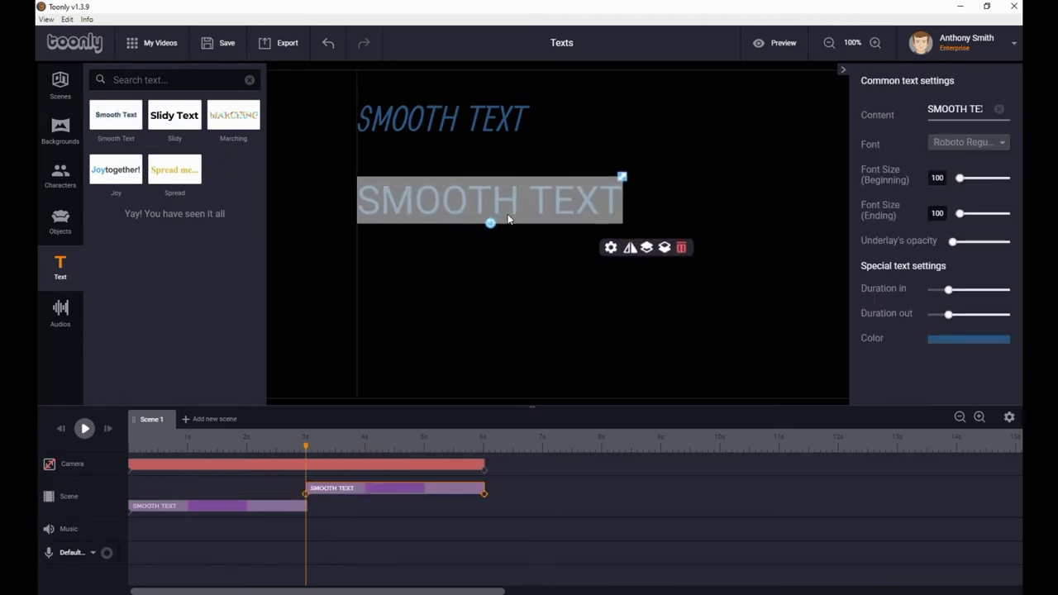
click(1008, 144)
drag(1010, 209, 996, 315)
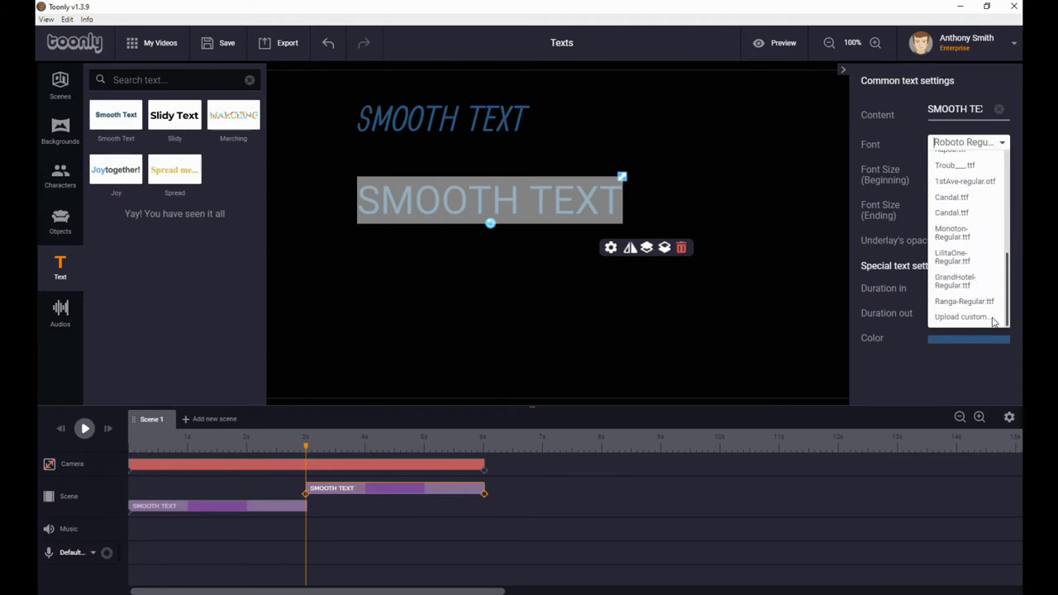
click(995, 317)
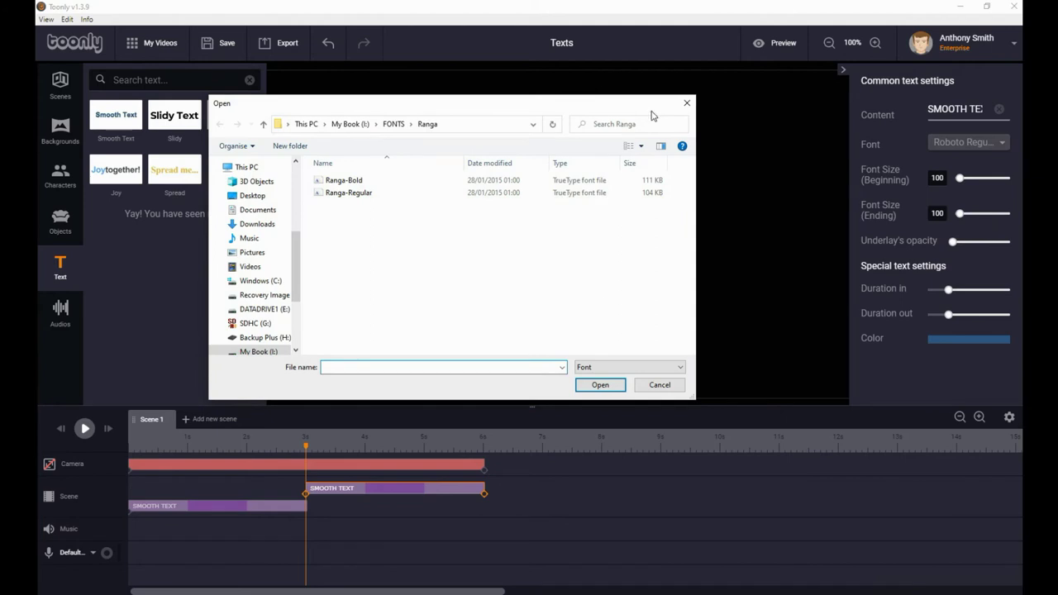
click(686, 103)
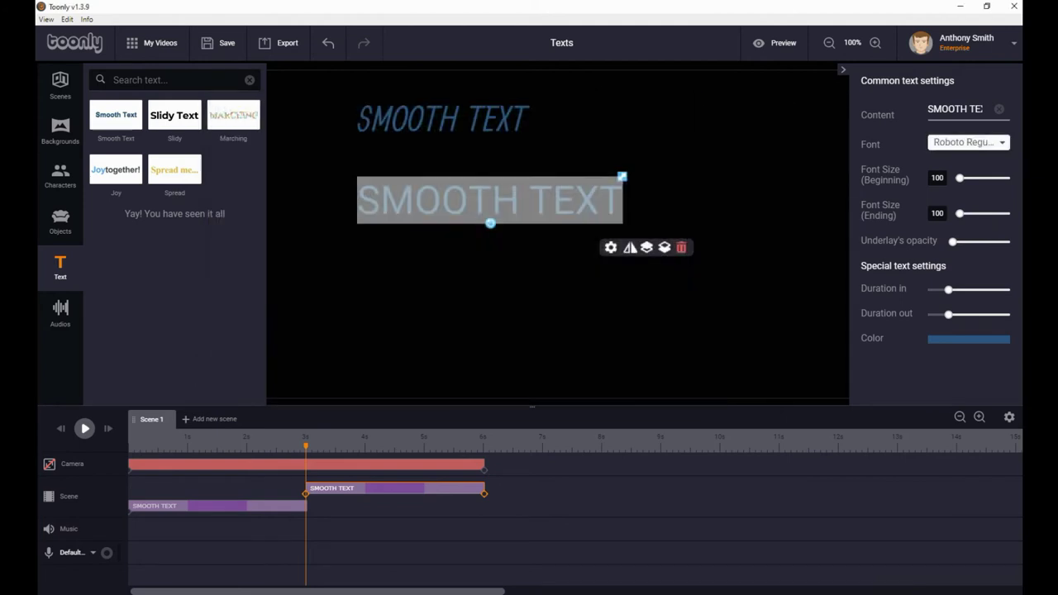
- Set the new text's font to the custom font Ranga-Regular.ttf
click(1002, 143)
scroll(1006, 248, down, 5)
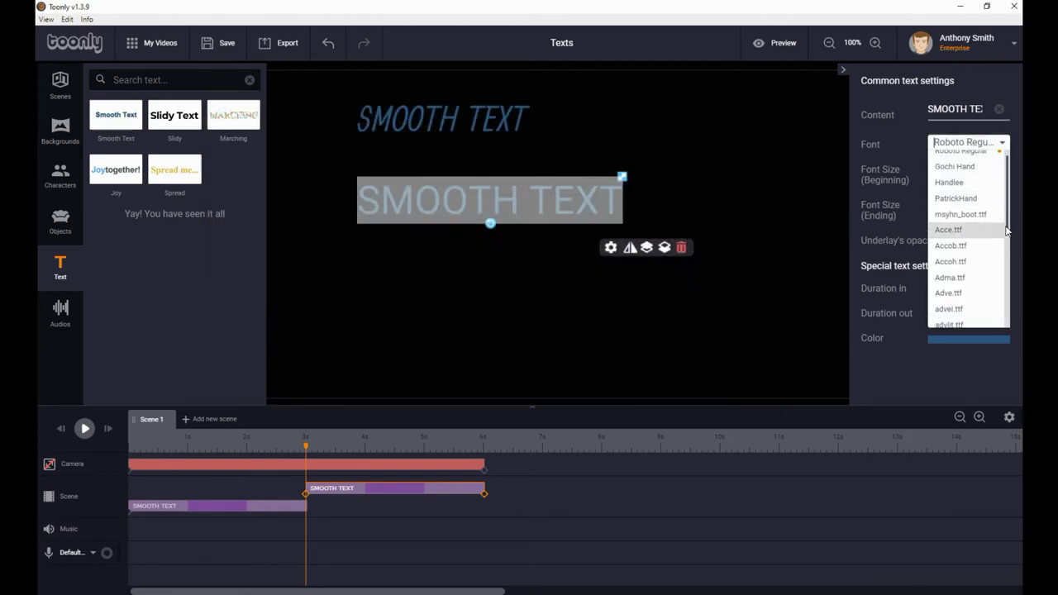
scroll(1001, 291, down, 5)
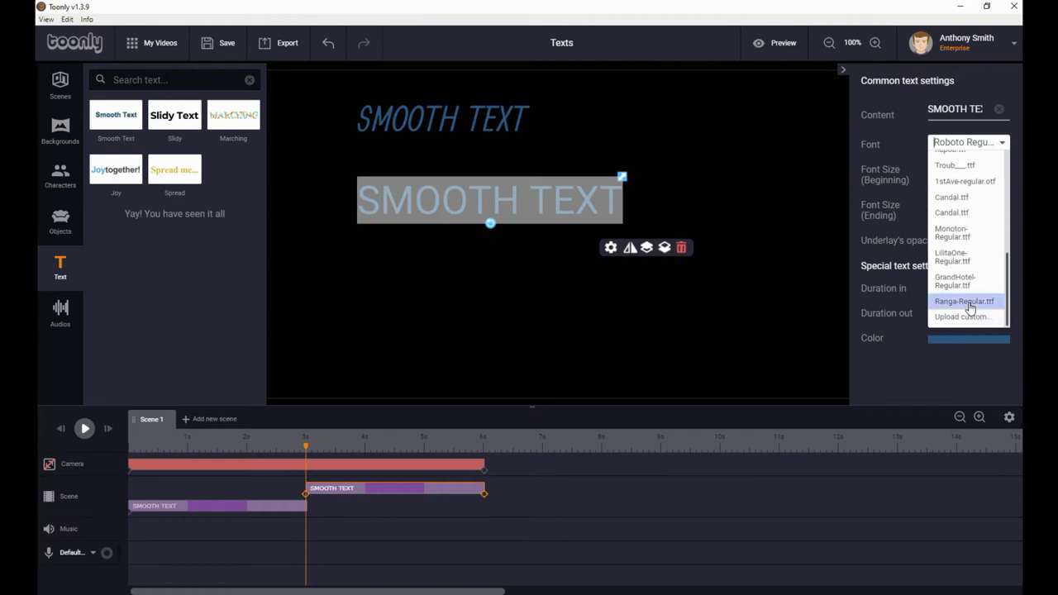
click(964, 301)
- Align the new text under the left edge of the upper text and move its timeline clip to start at 0 s
drag(474, 212, 433, 206)
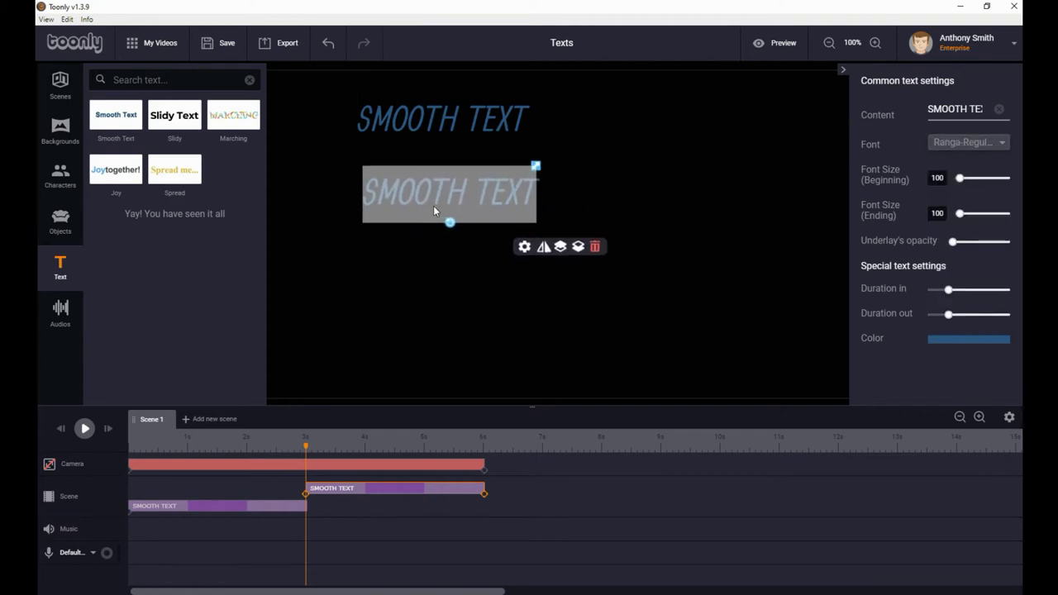
click(408, 494)
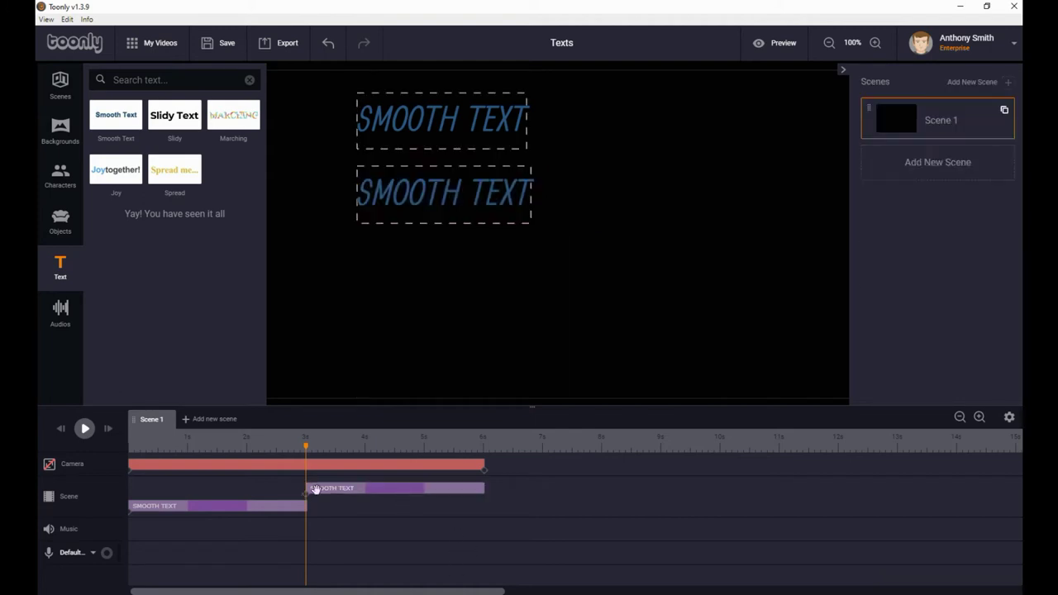
drag(351, 489, 189, 484)
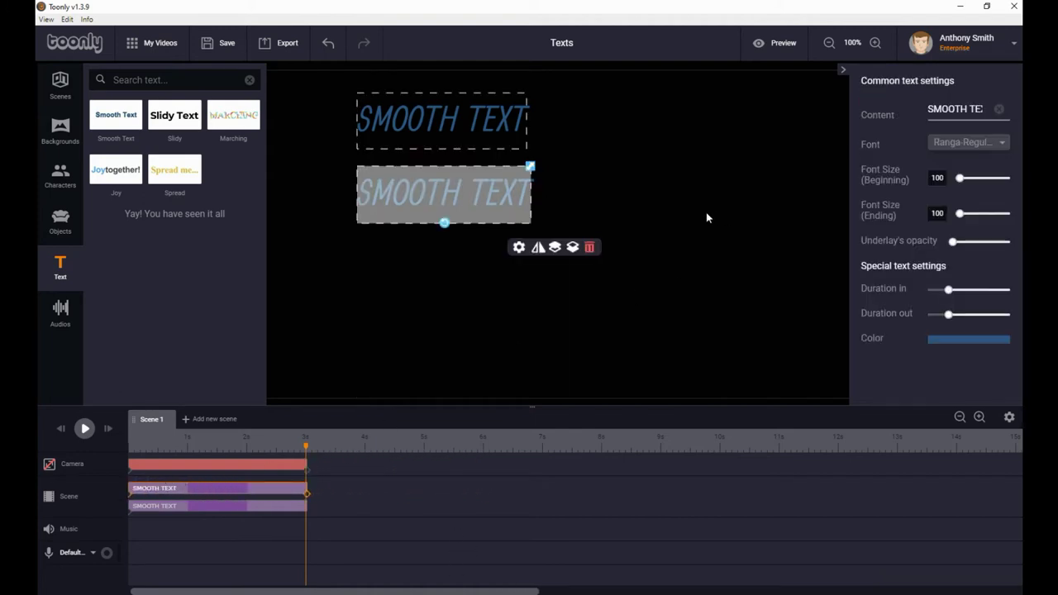
- Change the new text's content to "have a happy Christmas!" and realign its left edge with the upper text
drag(930, 110, 1001, 120)
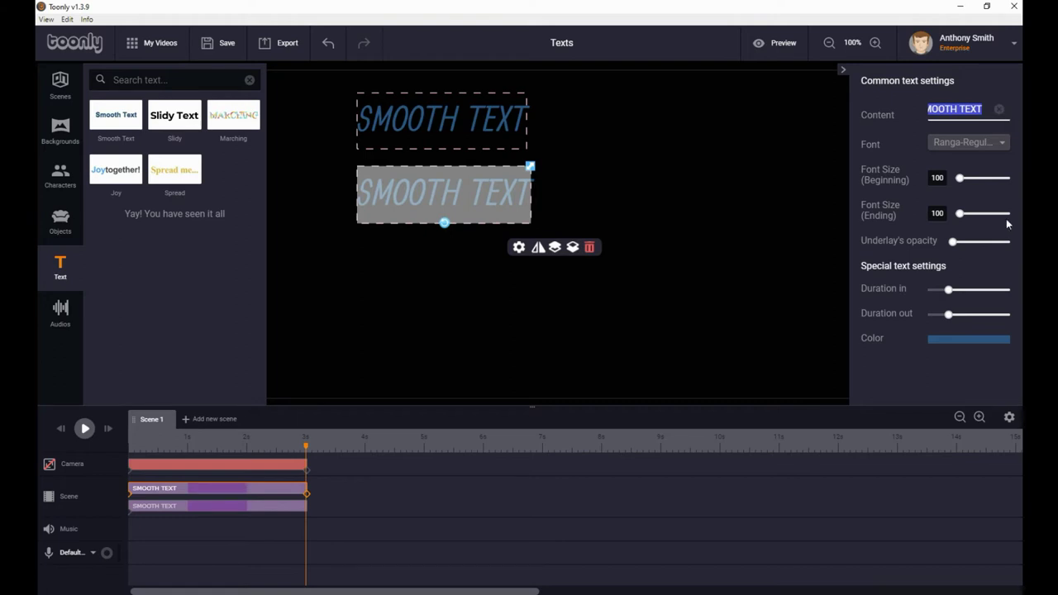
text(have)
text( a ha)
text(ppy)
text( Chr)
text(istma)
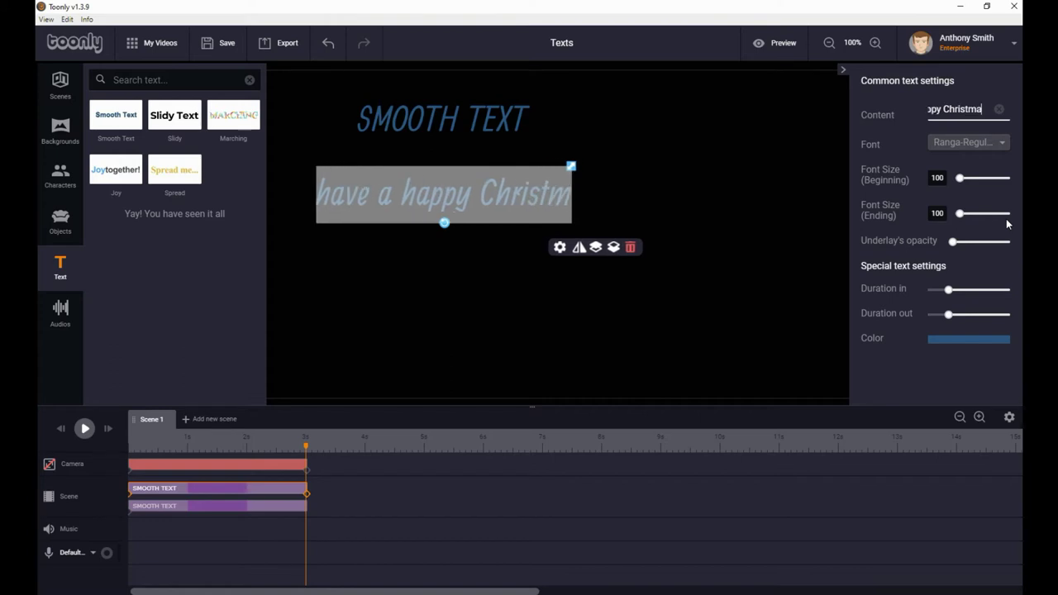
text(s!)
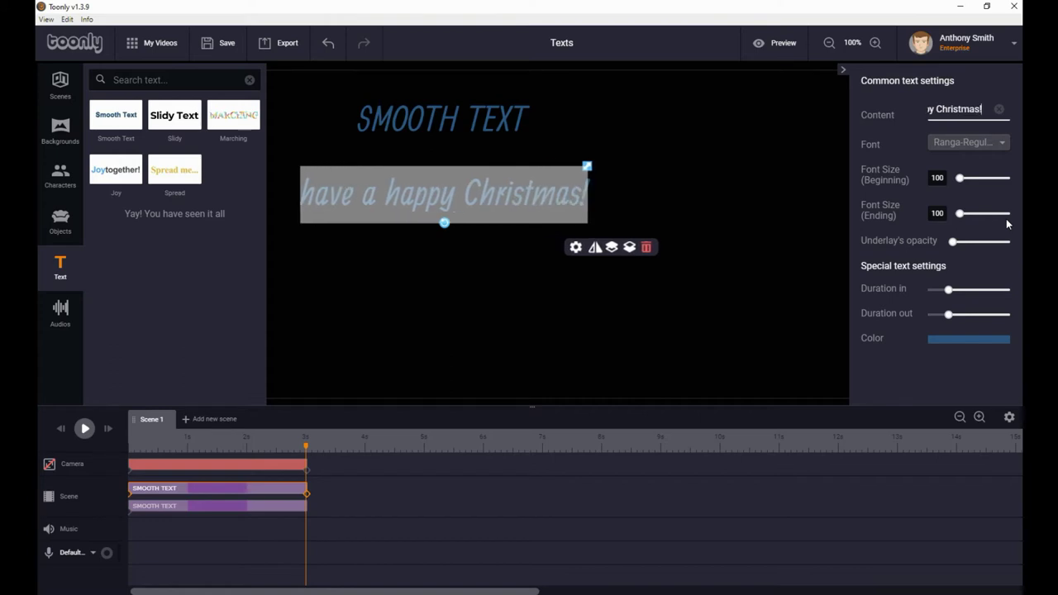
drag(480, 189, 536, 190)
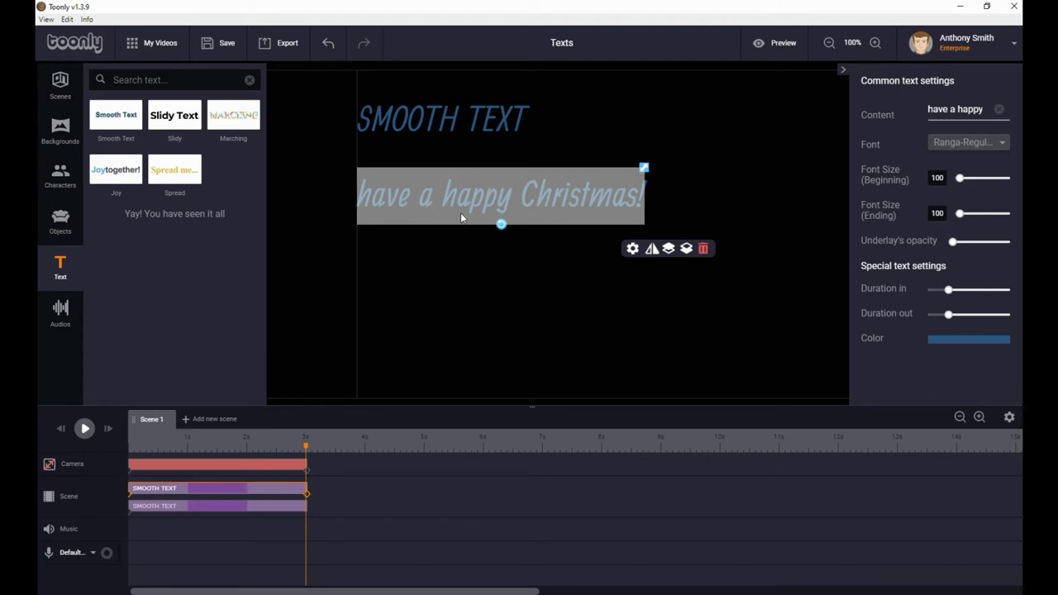
- Change the Christmas text's color to white and play the scene from the start
click(957, 340)
drag(952, 228, 944, 318)
click(886, 321)
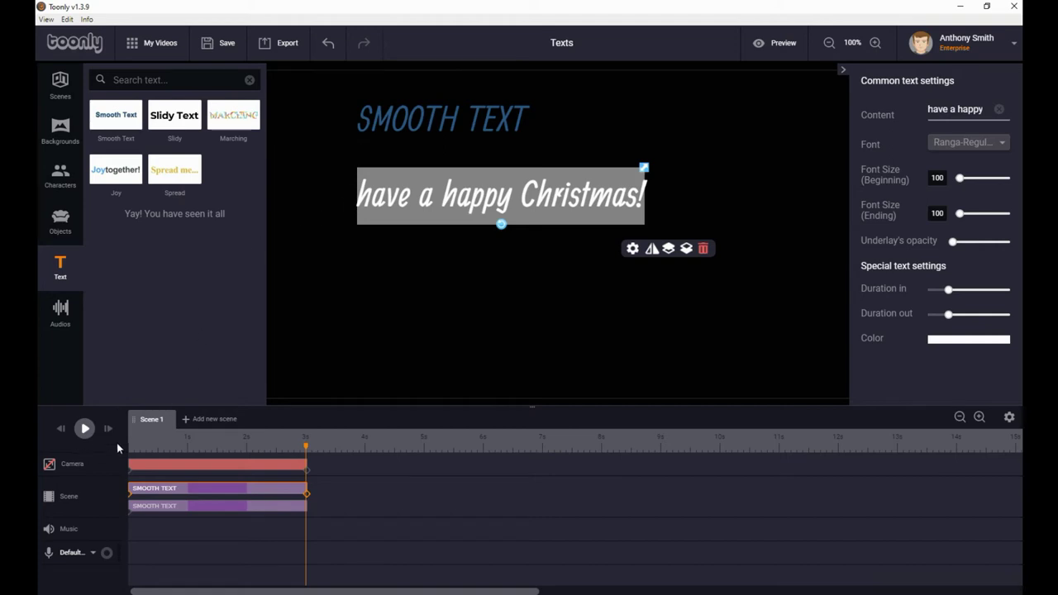
click(62, 429)
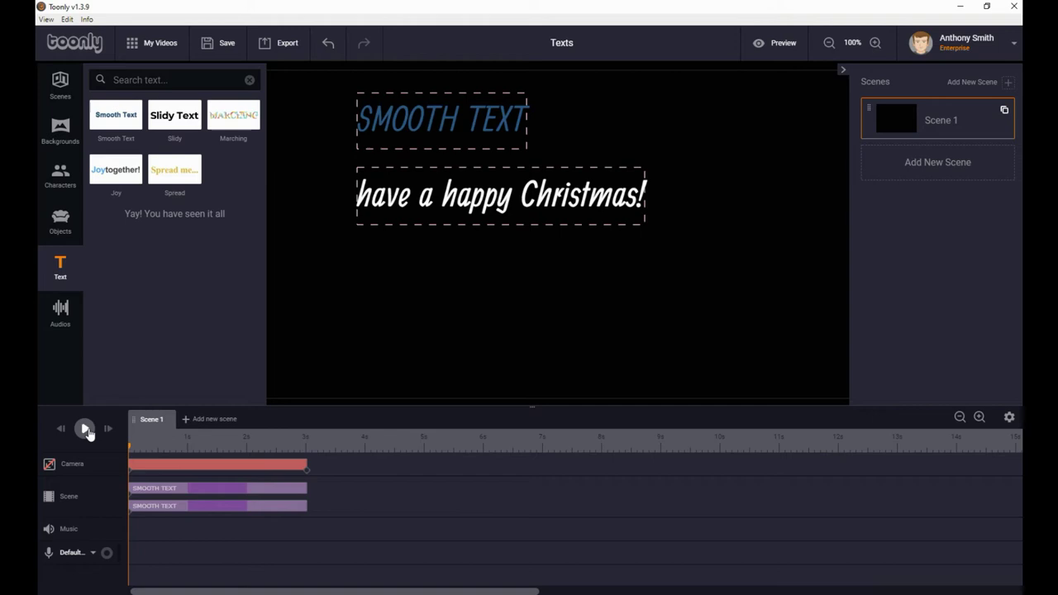
click(86, 428)
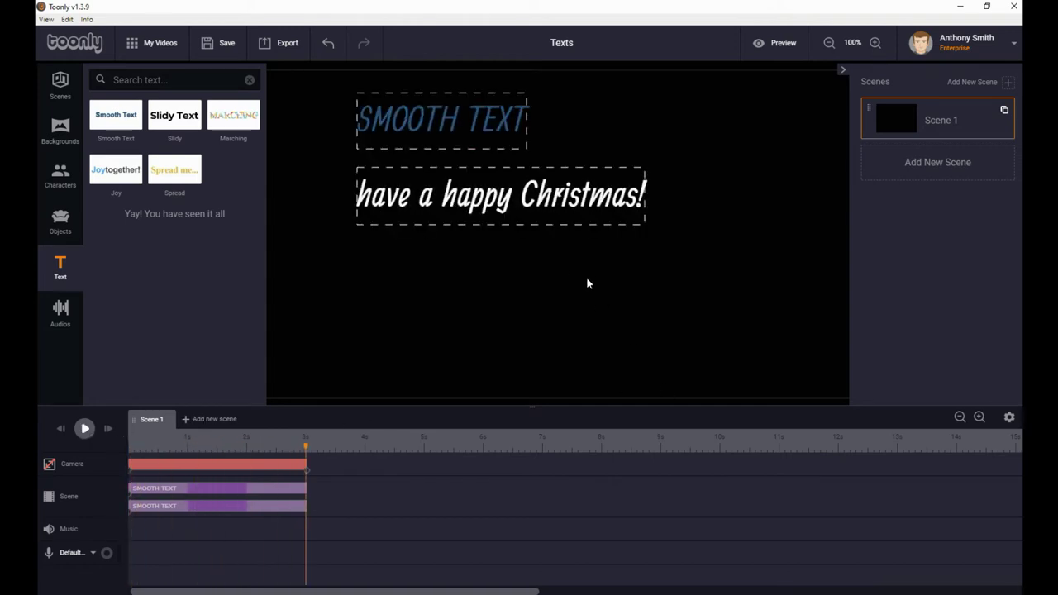
- Increase the Christmas text's Duration in and Duration out, and extend the upper text's clip to the same end at about 5.3 s
click(568, 208)
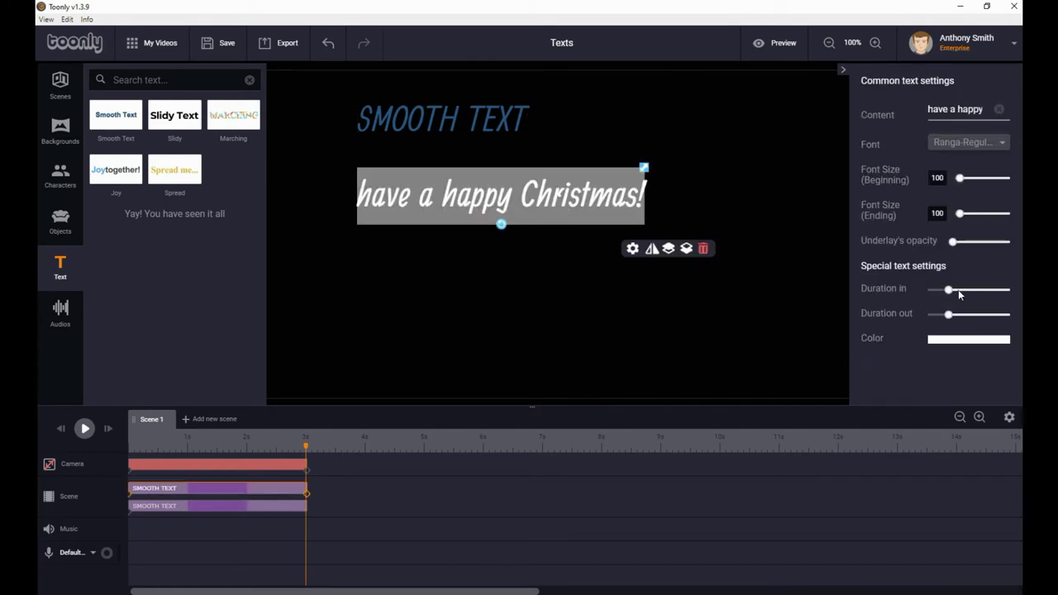
drag(948, 290, 990, 315)
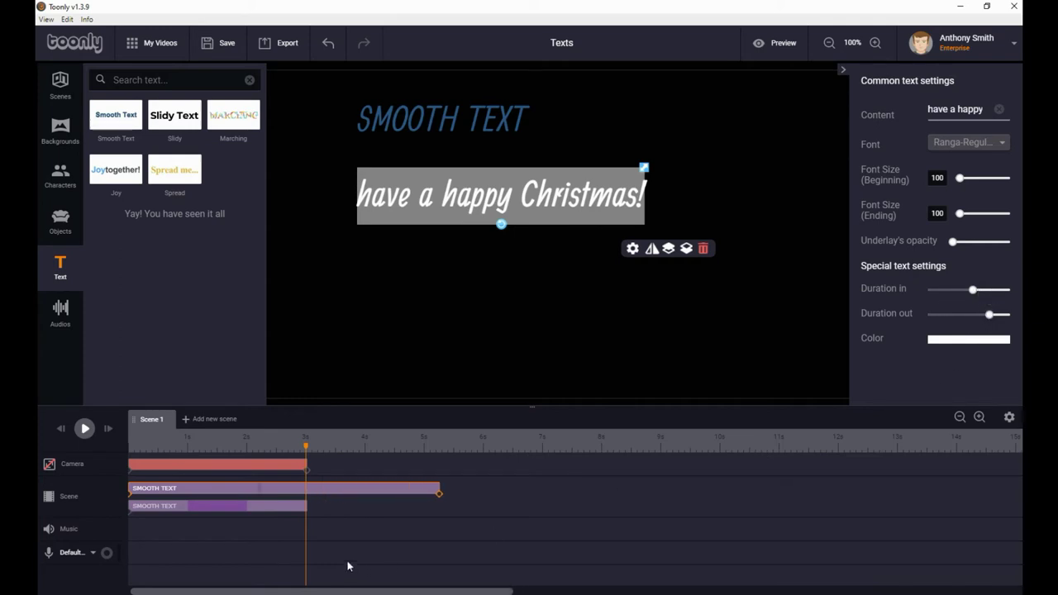
drag(305, 508, 439, 517)
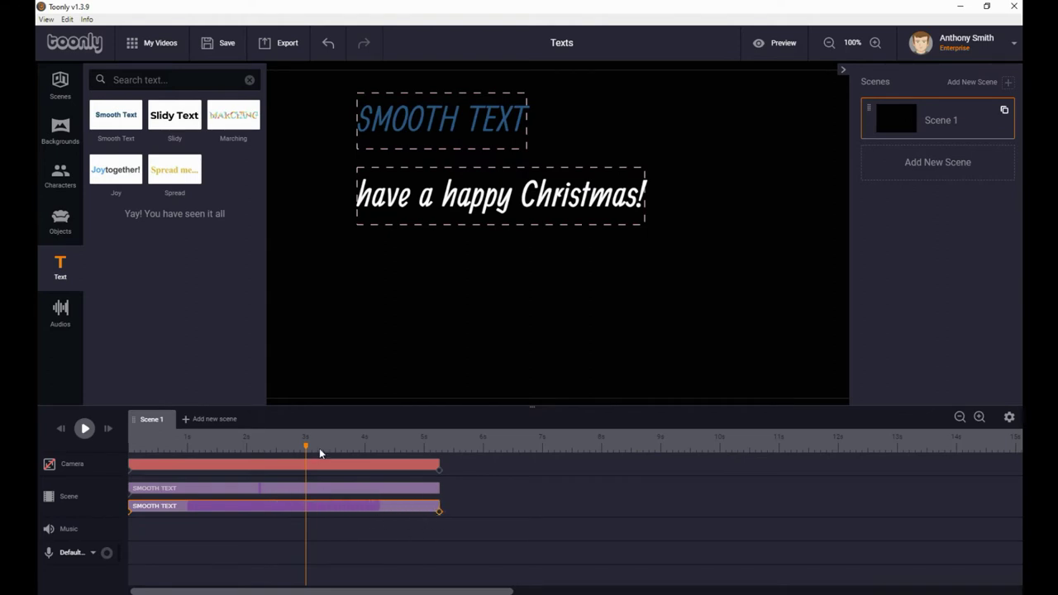
- Play the scene from the start to review the lengthened in and out animations
click(61, 428)
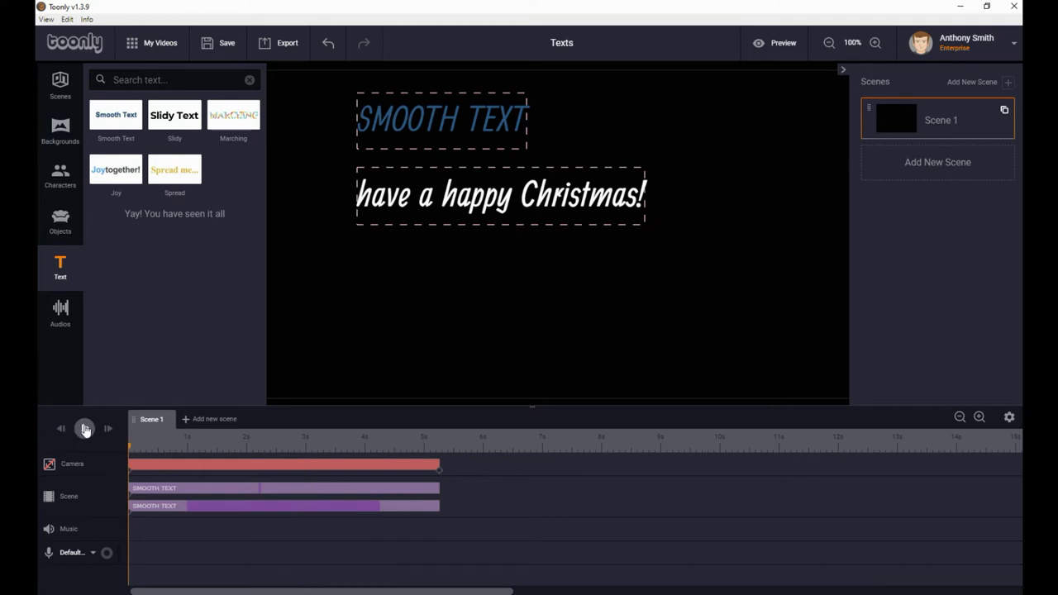
click(84, 428)
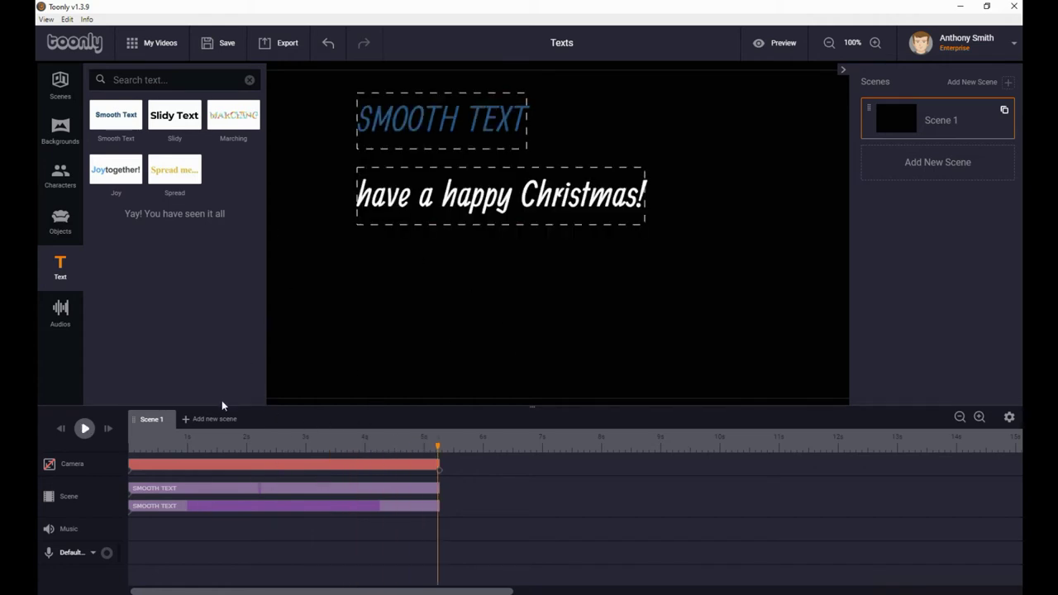
- Shift the Christmas text's clip to start at about 1.2 s, and move the text toward the canvas's left edge at its start keyframe
click(444, 207)
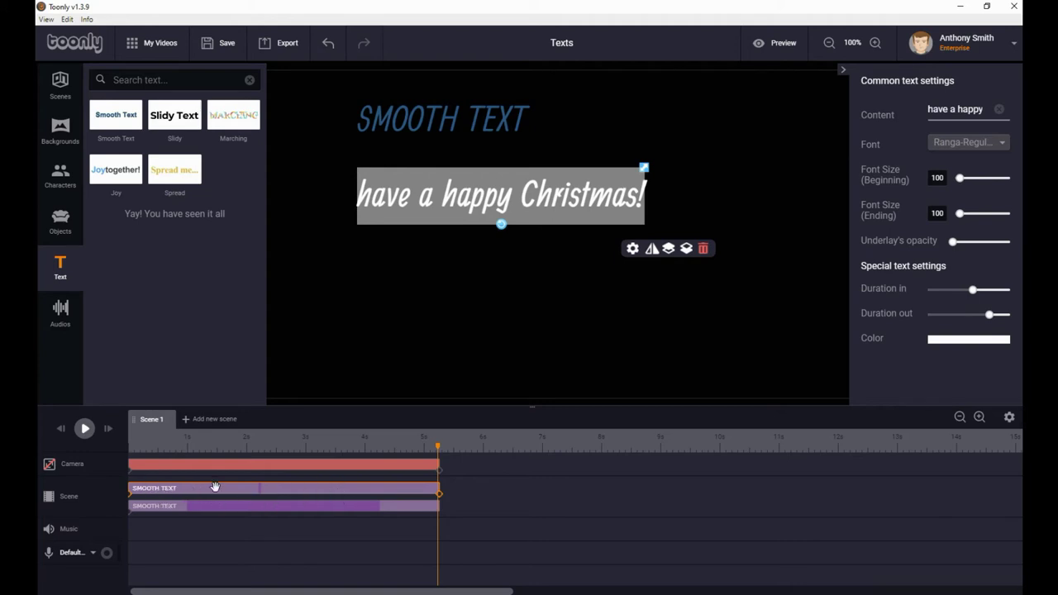
drag(214, 489, 273, 489)
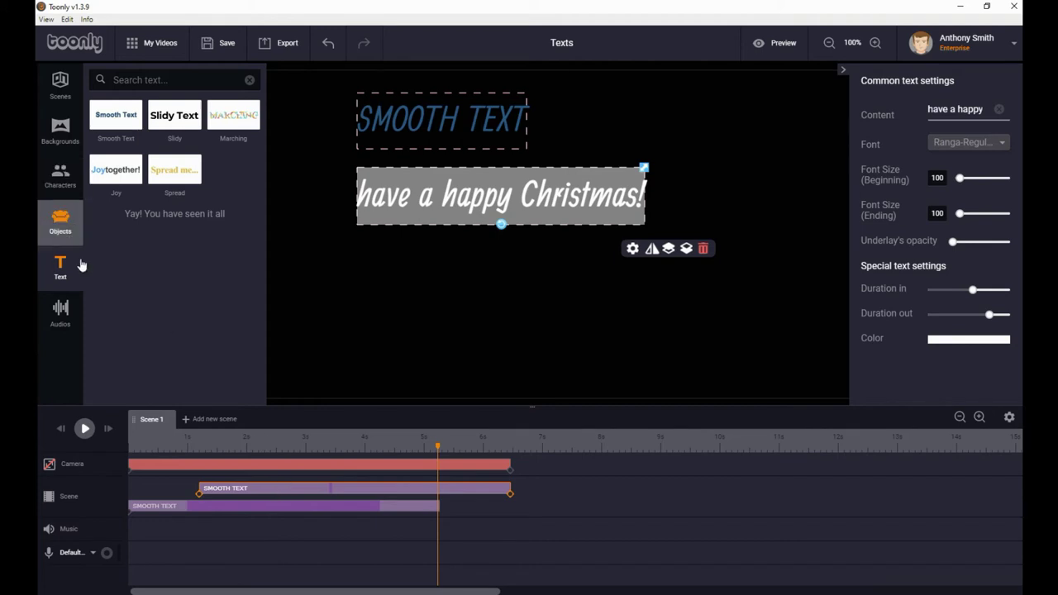
click(199, 497)
drag(480, 198, 407, 200)
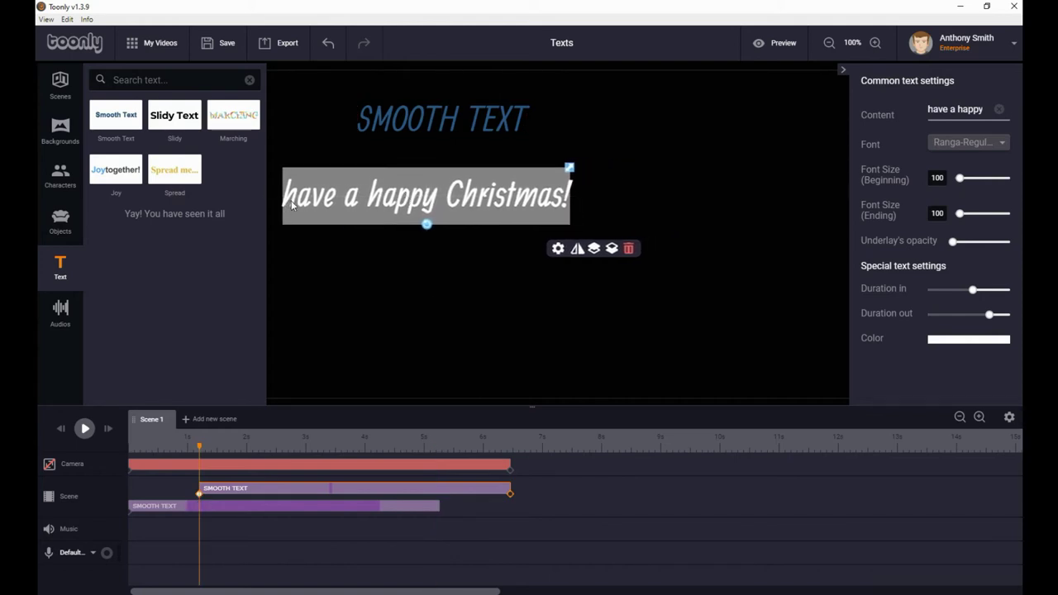
- At the Christmas text's end keyframe, move the text to the canvas's right edge and rotate it upside down
click(512, 499)
drag(472, 206, 667, 206)
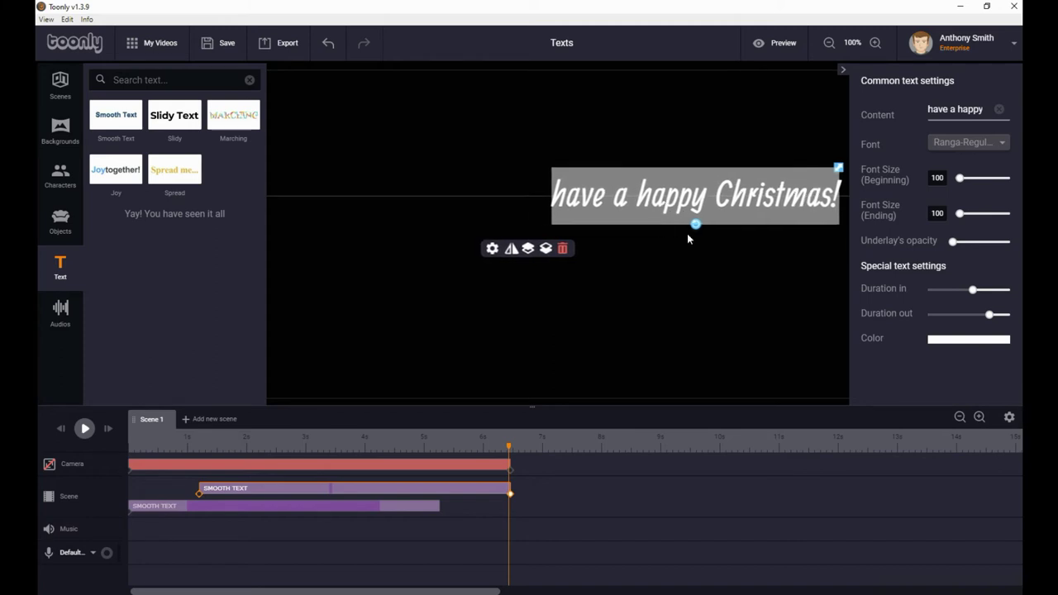
drag(696, 224, 697, 116)
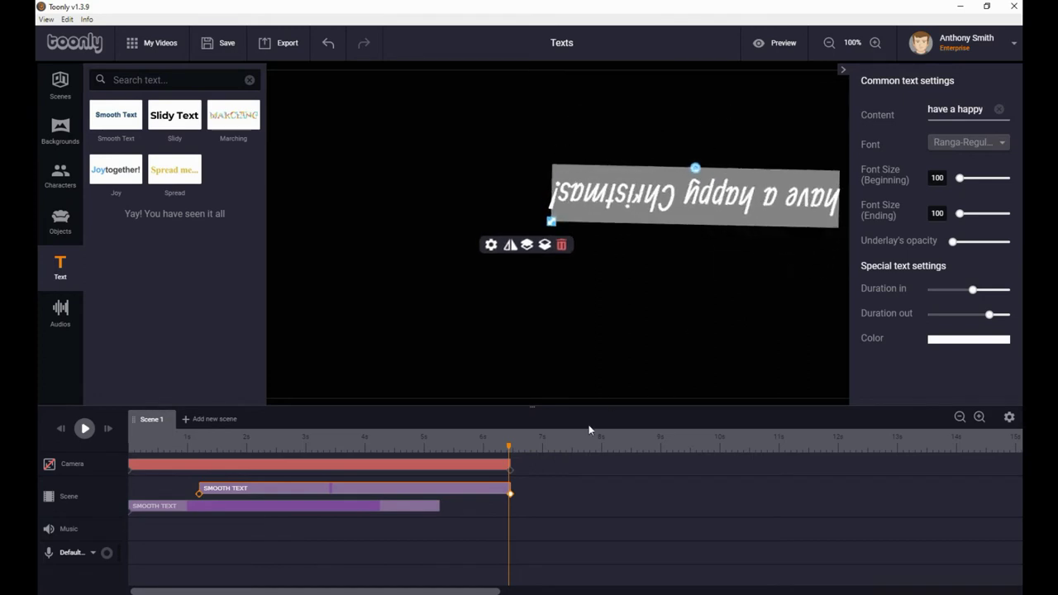
- Extend the Christmas text's clip back to 0 s and the upper text's clip to about 6.4 s, and play the scene from the start
click(61, 430)
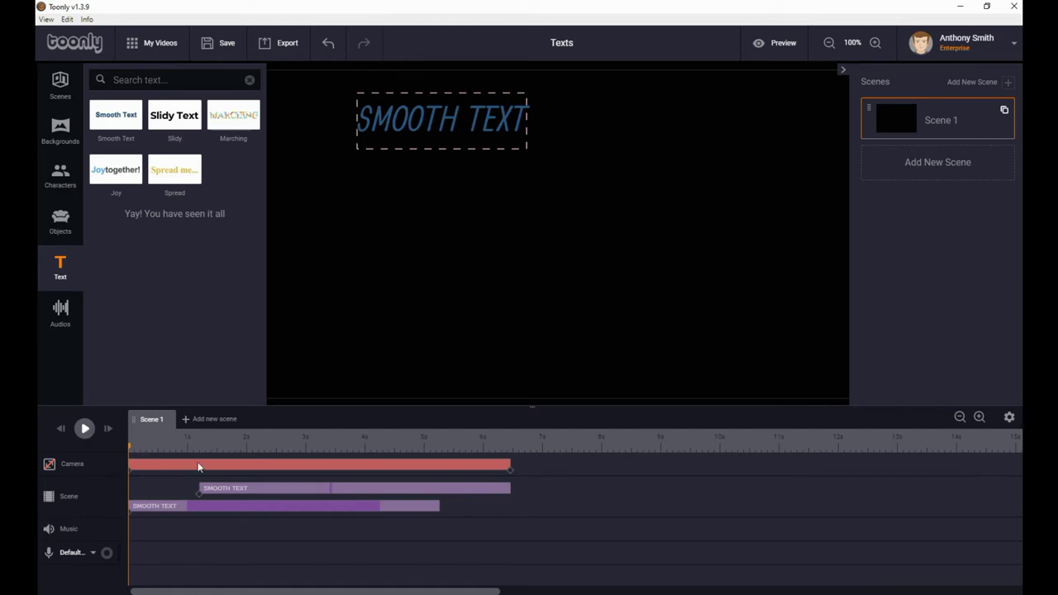
drag(199, 487, 130, 488)
drag(438, 507, 508, 510)
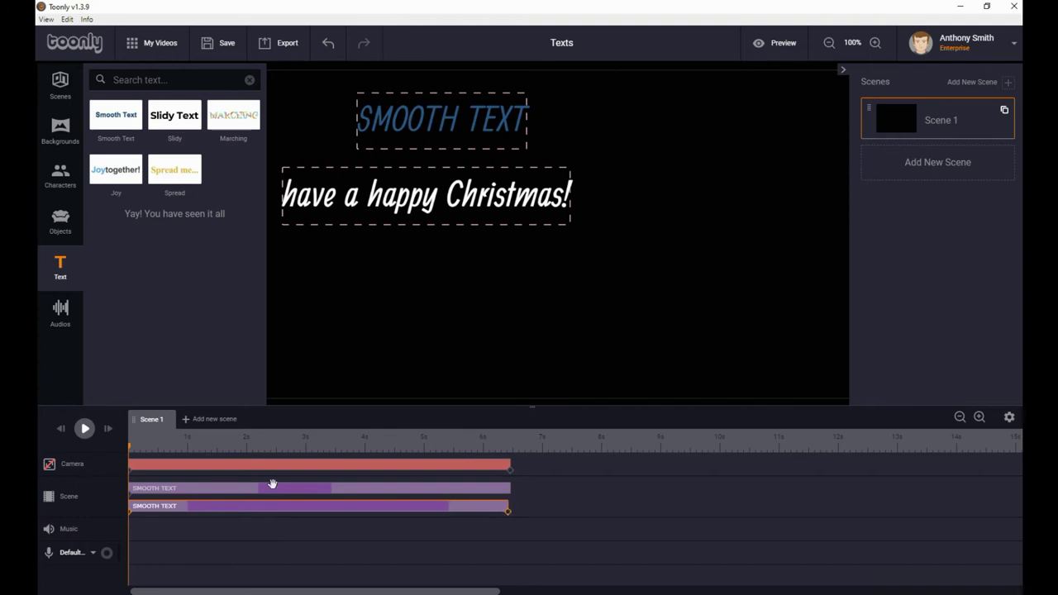
click(85, 428)
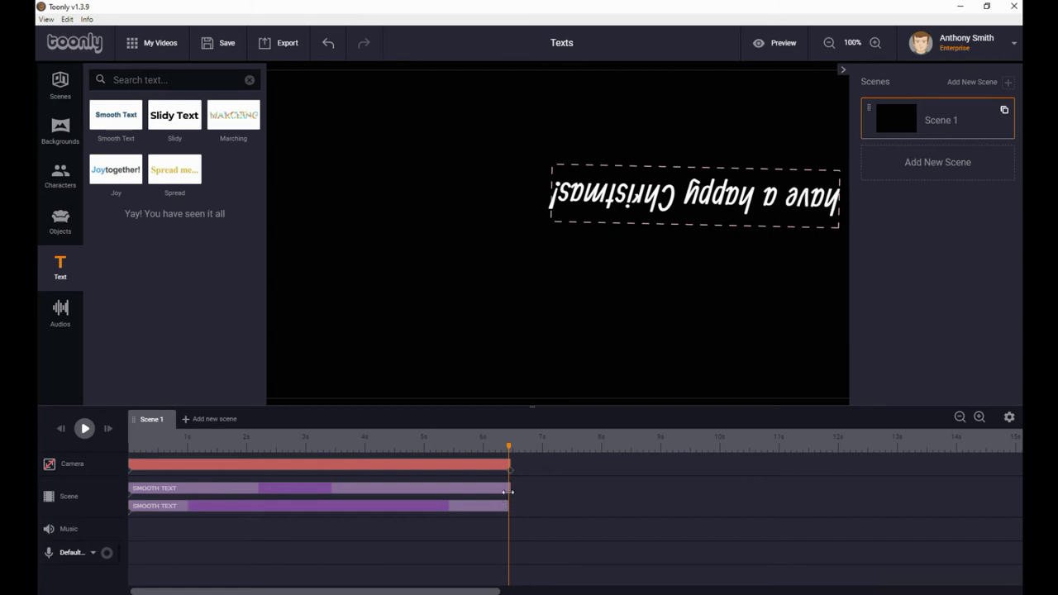
- Shorten both text clips to end at about 5.2 s and return the playhead to the start of the scene
drag(511, 487, 436, 493)
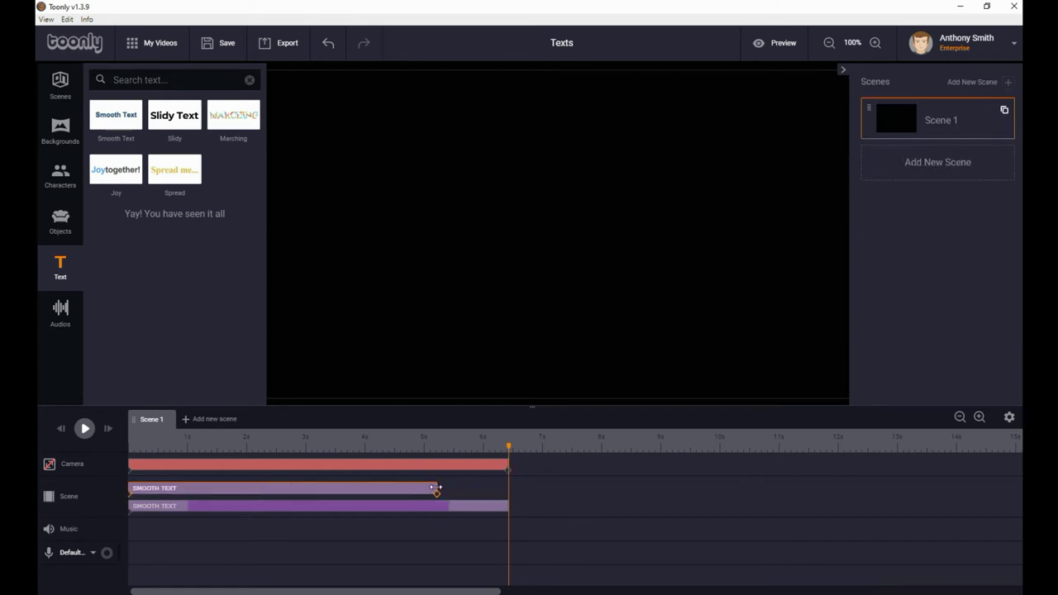
drag(507, 509, 438, 511)
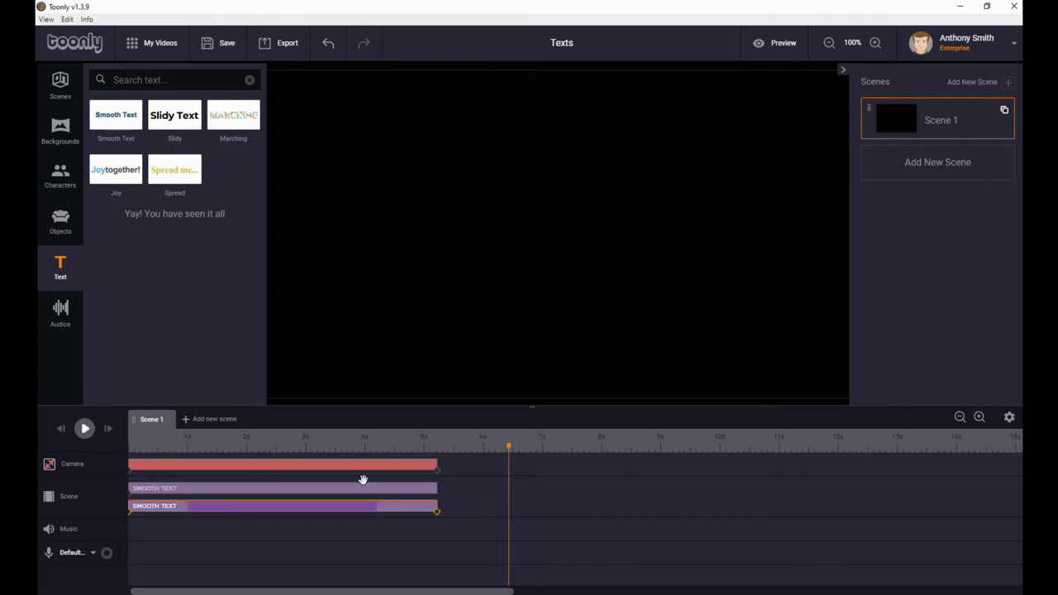
click(58, 428)
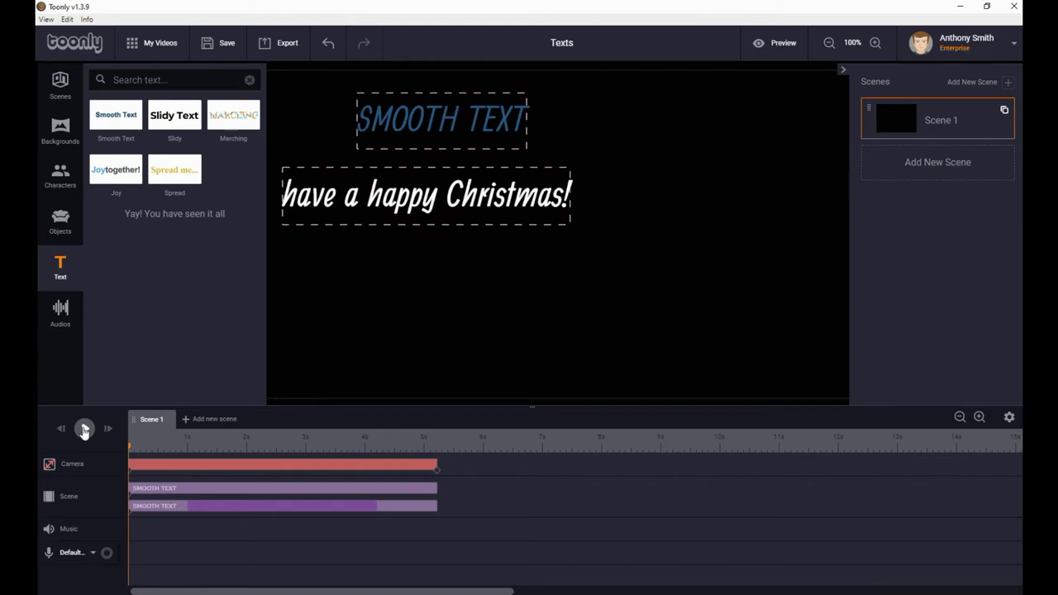
- Play the scene through and remove both Smooth Text elements from the canvas
click(85, 428)
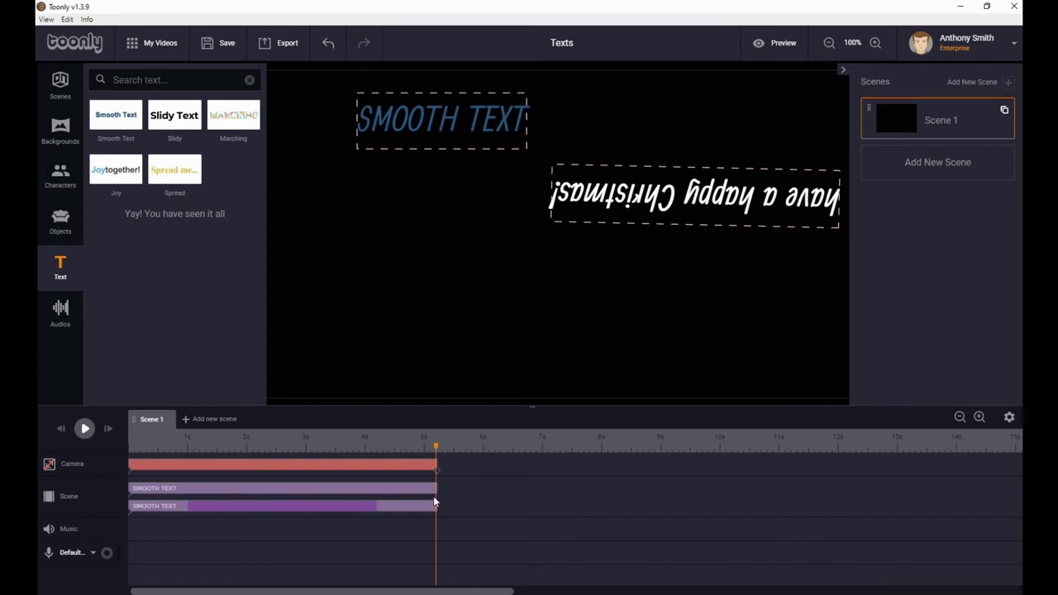
click(717, 207)
click(753, 289)
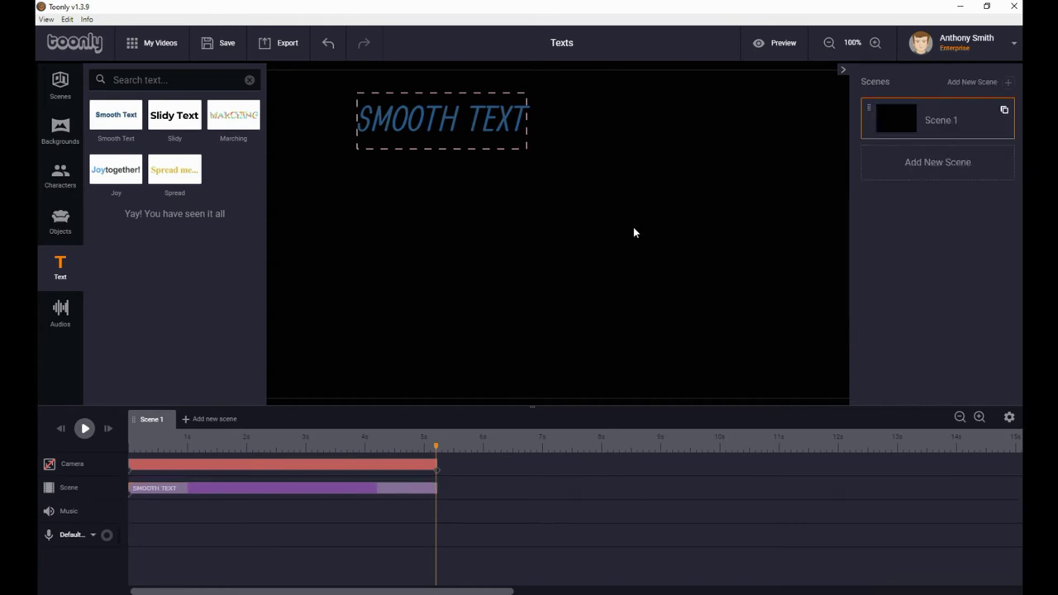
click(486, 132)
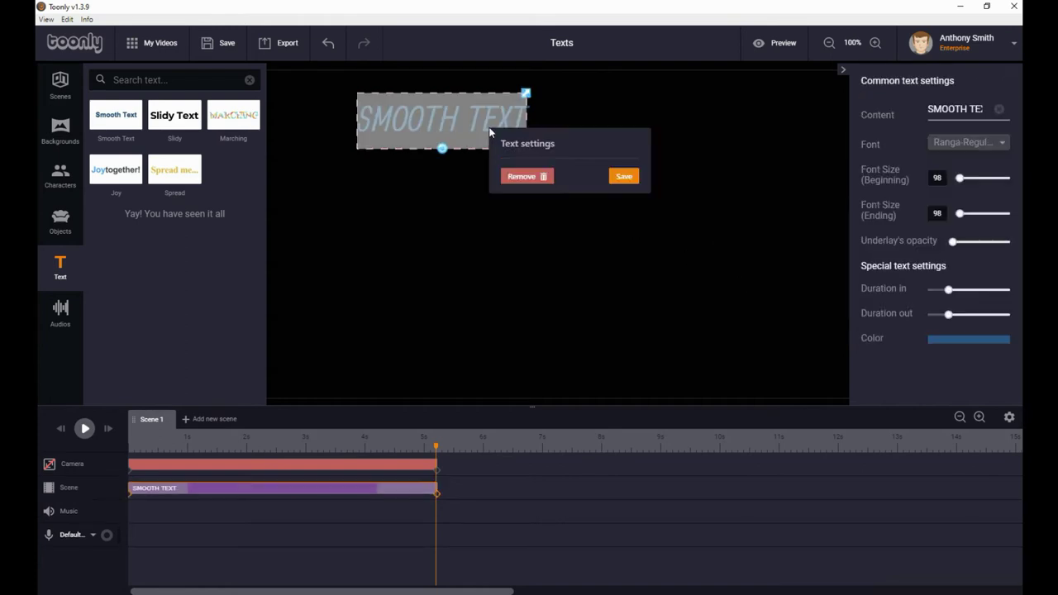
click(541, 177)
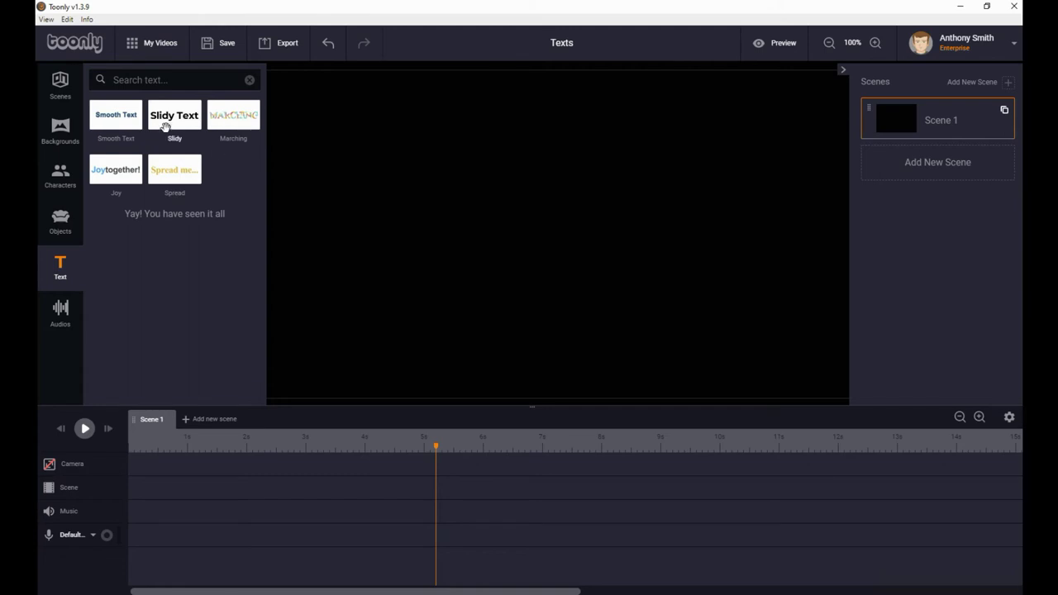
- Add a Slidy text near the canvas's upper-left area and shift its clip to start at 0 s
drag(175, 116, 382, 126)
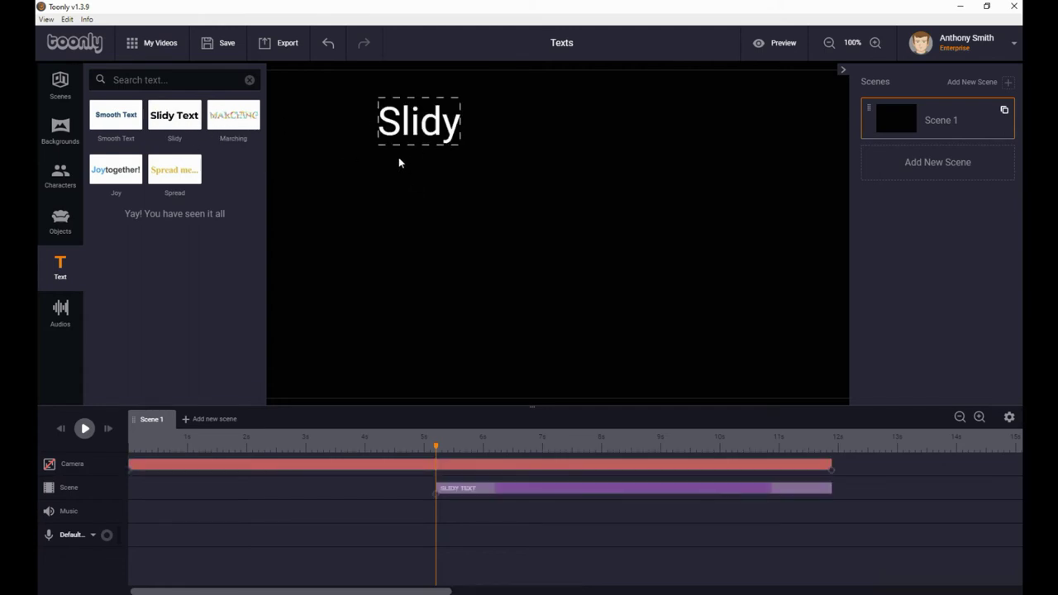
click(401, 135)
drag(401, 135, 373, 134)
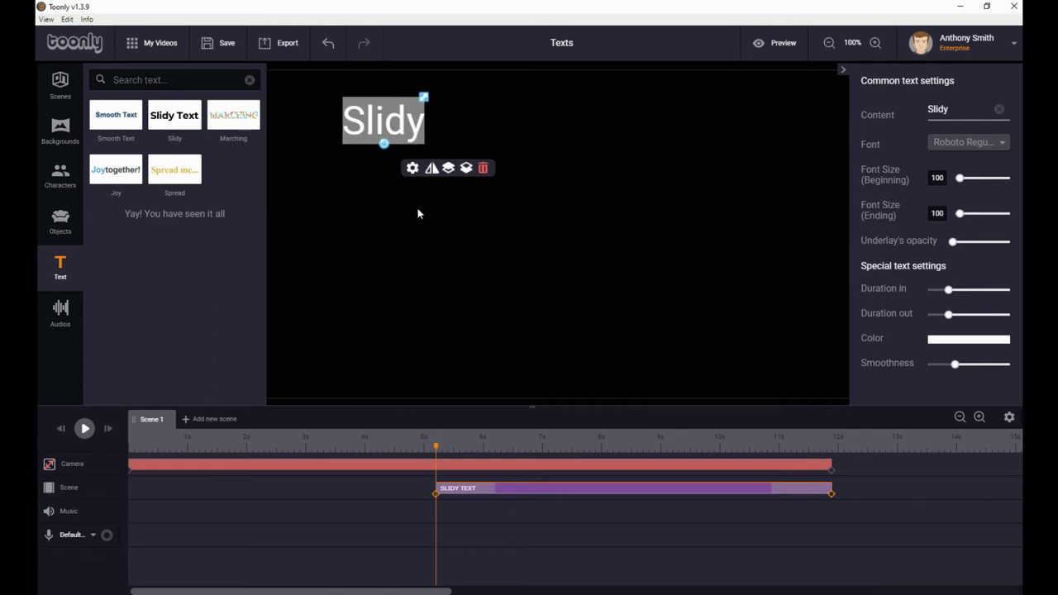
drag(477, 501, 158, 503)
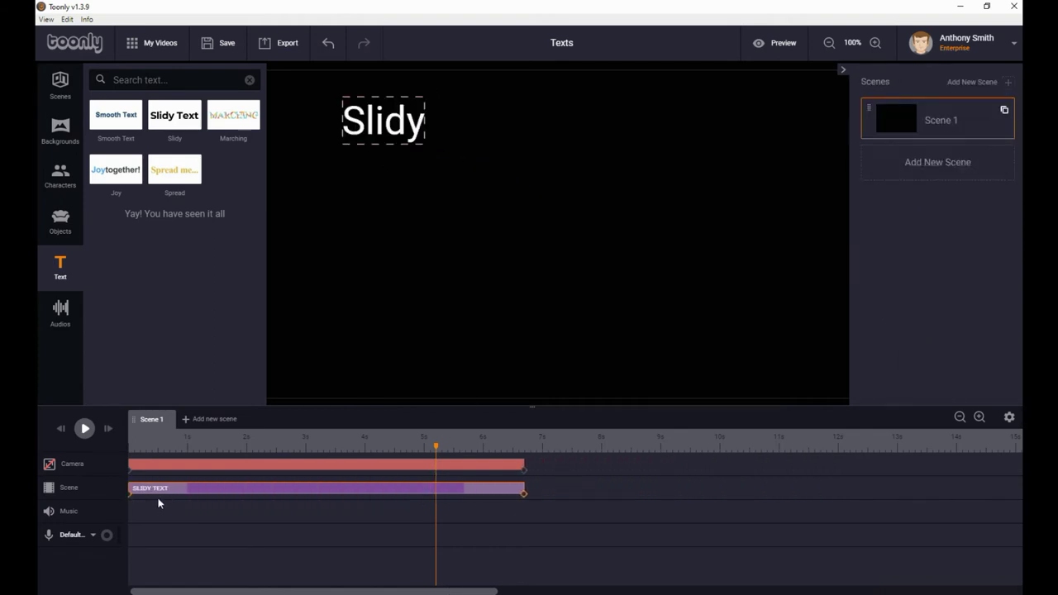
- Play the scene to preview the Slidy text's animation
click(71, 430)
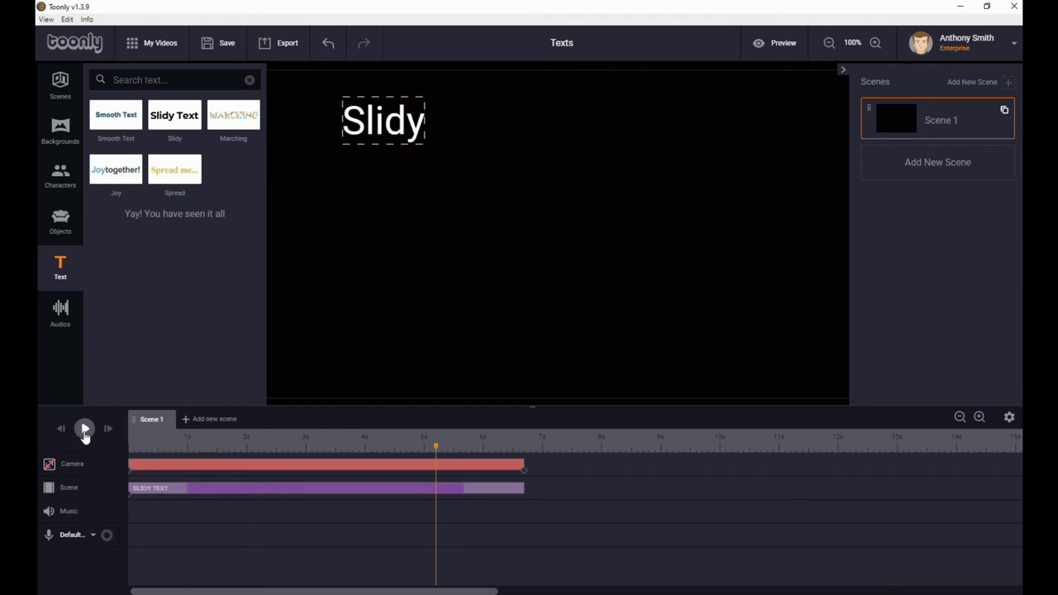
click(84, 430)
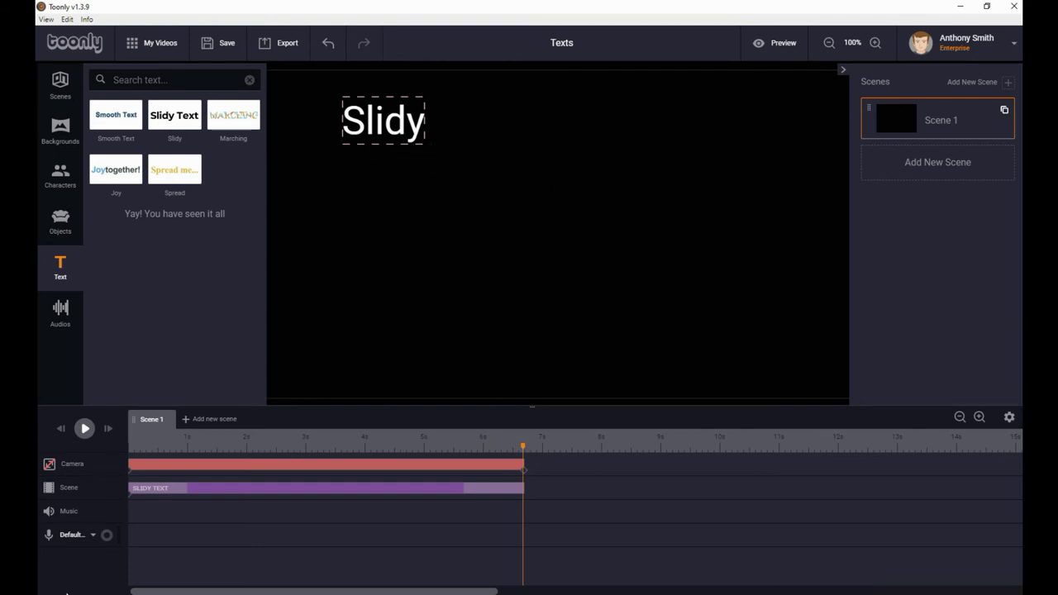
click(86, 432)
- Add a second Slidy text below the first with its clip starting at 0 s, and preview the scene from the start
drag(176, 116, 383, 234)
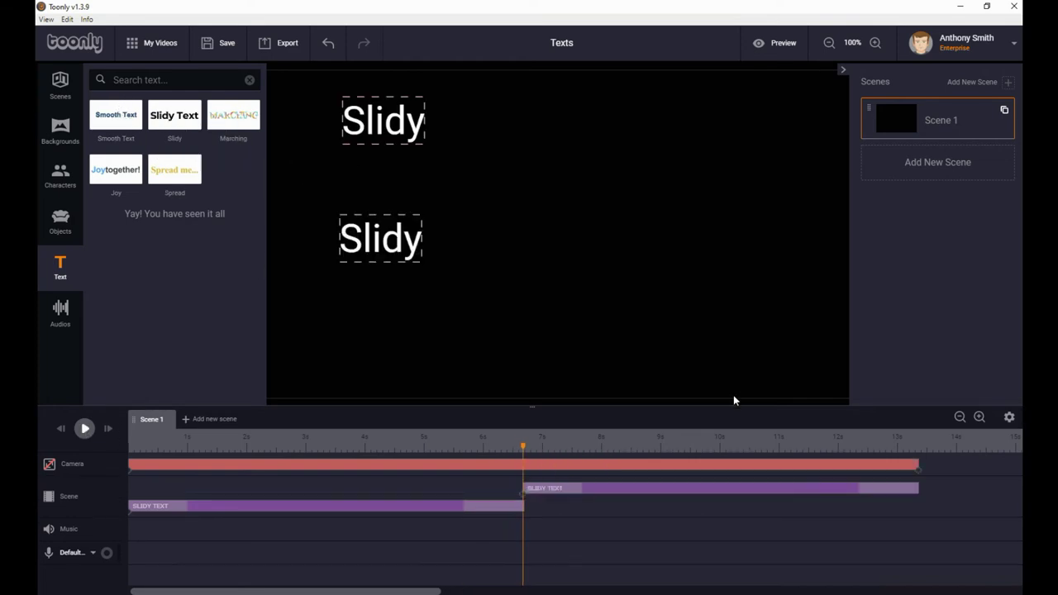
drag(674, 486, 276, 487)
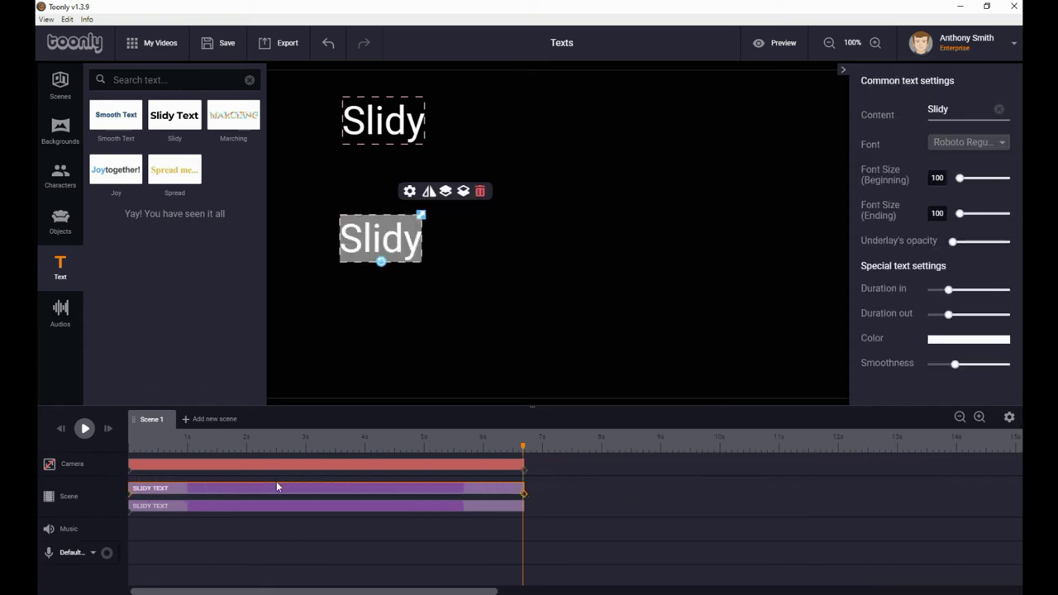
click(61, 428)
click(85, 428)
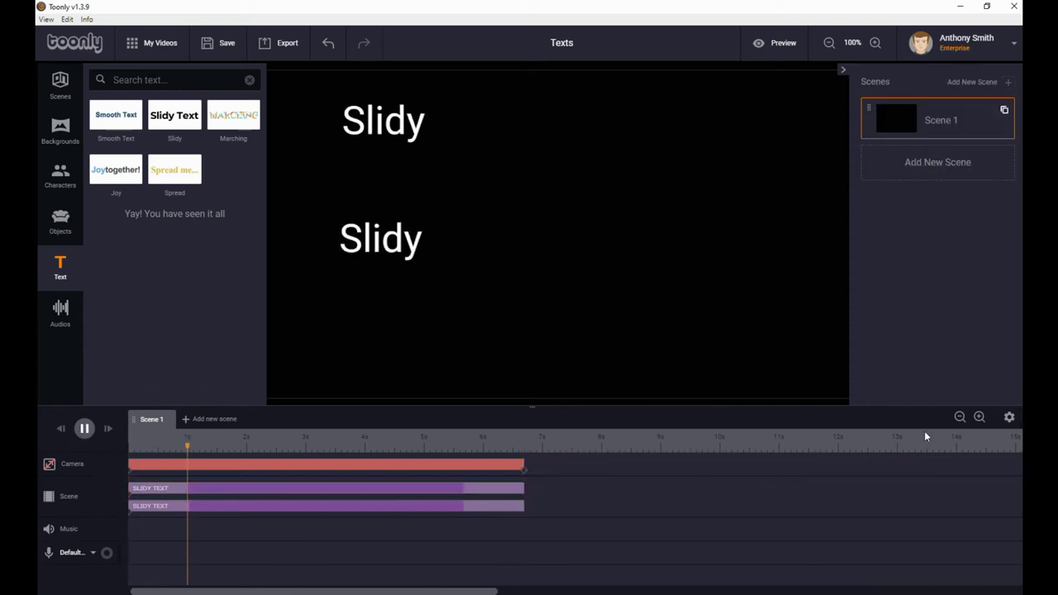
click(83, 428)
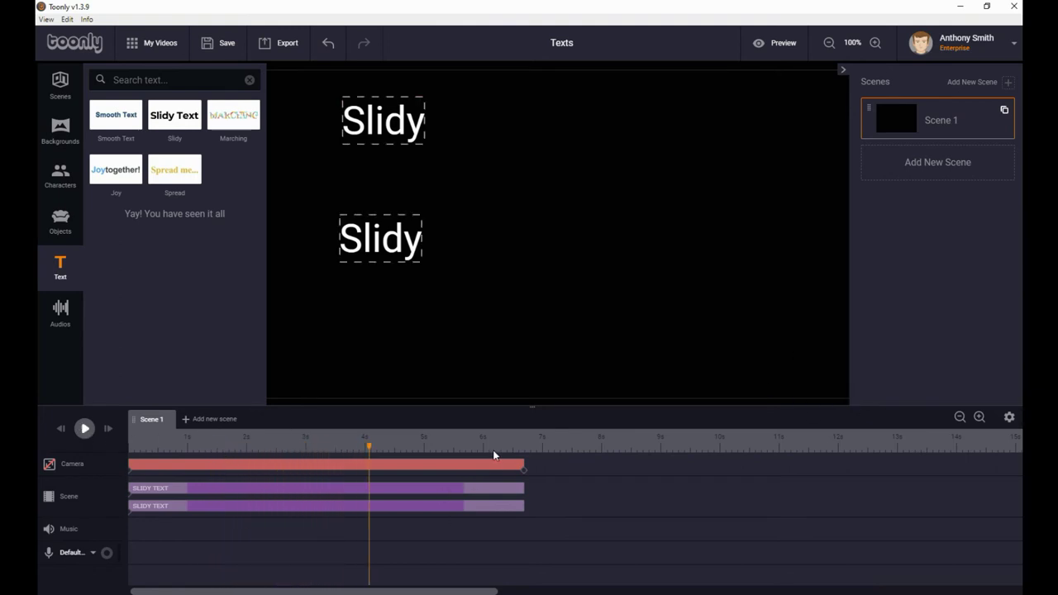
- Change the lower Slidy text's content to "hope you are keeping safe!" and align its left edge with the upper text
click(61, 429)
click(407, 248)
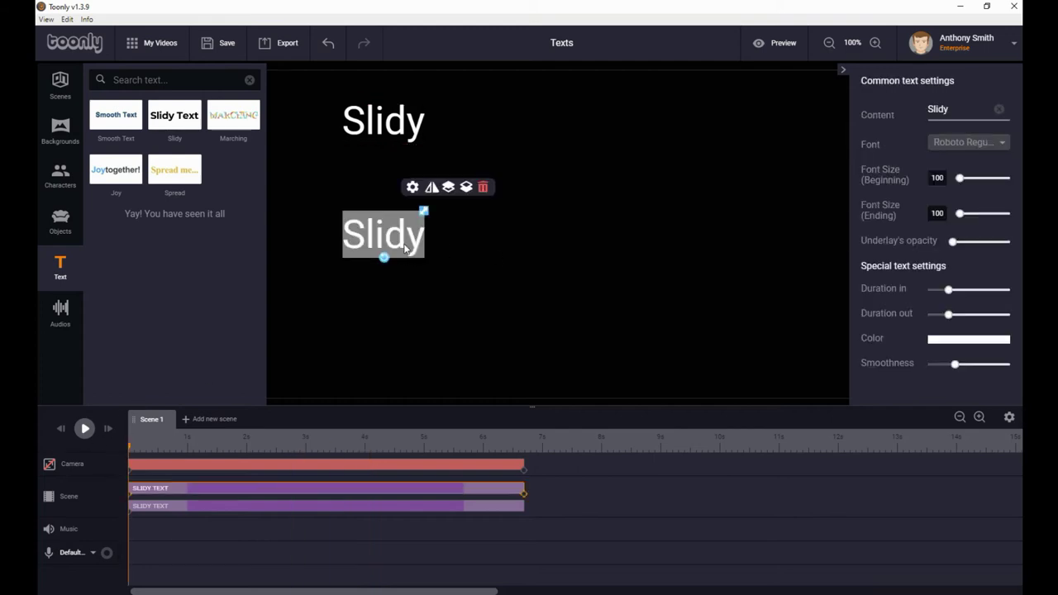
drag(964, 110, 881, 109)
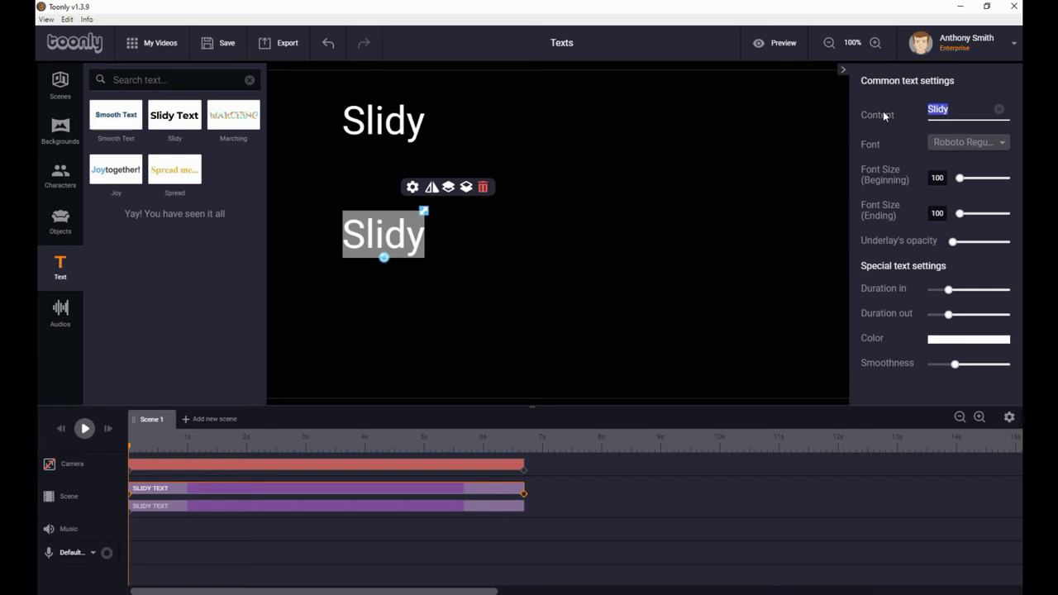
text(hope you)
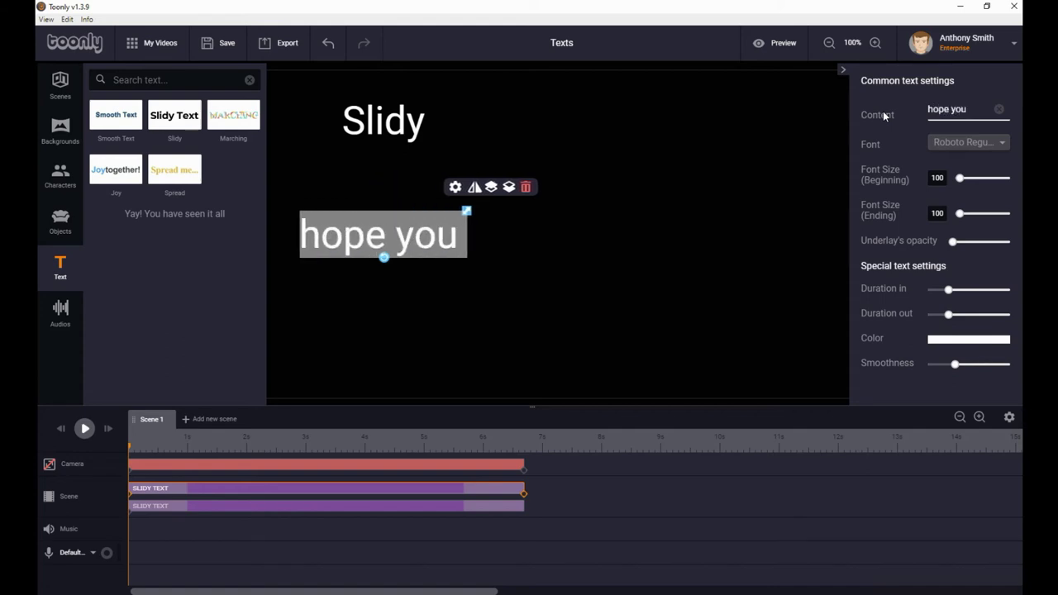
text( aer)
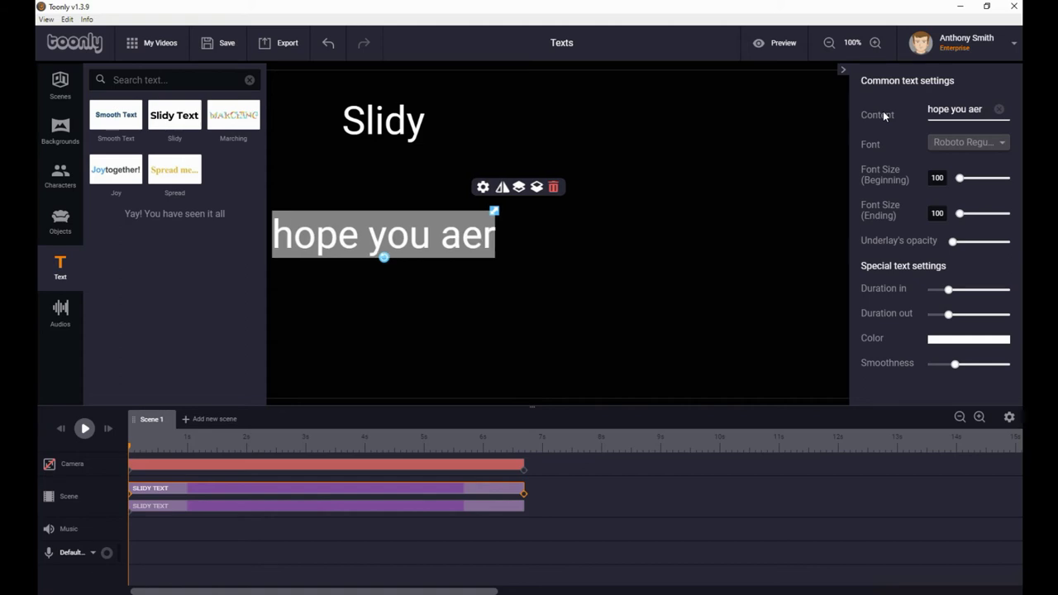
key(BackSpace)
key(BackSpace)
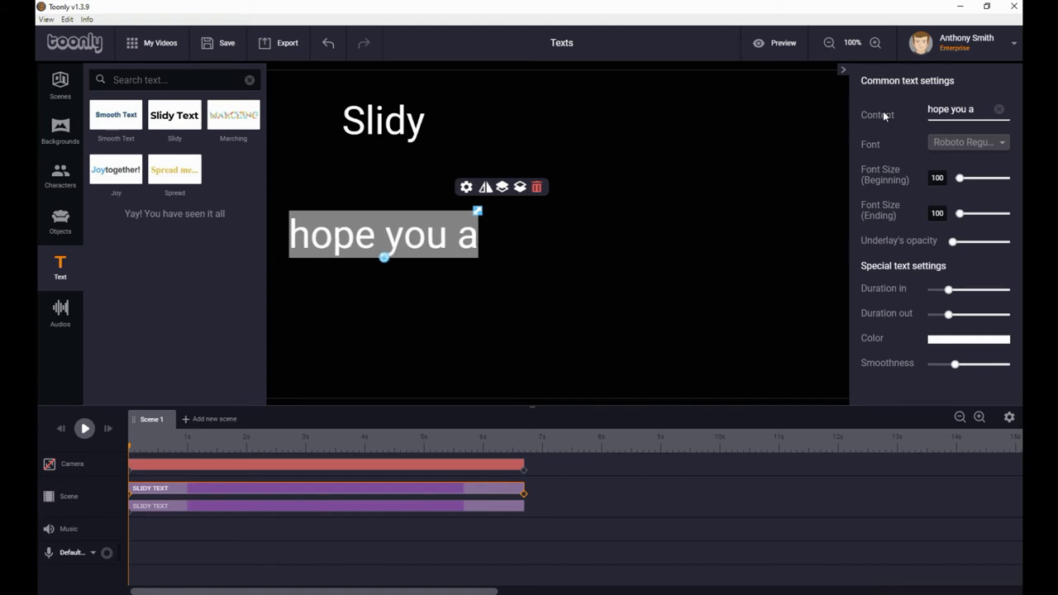
text(re k)
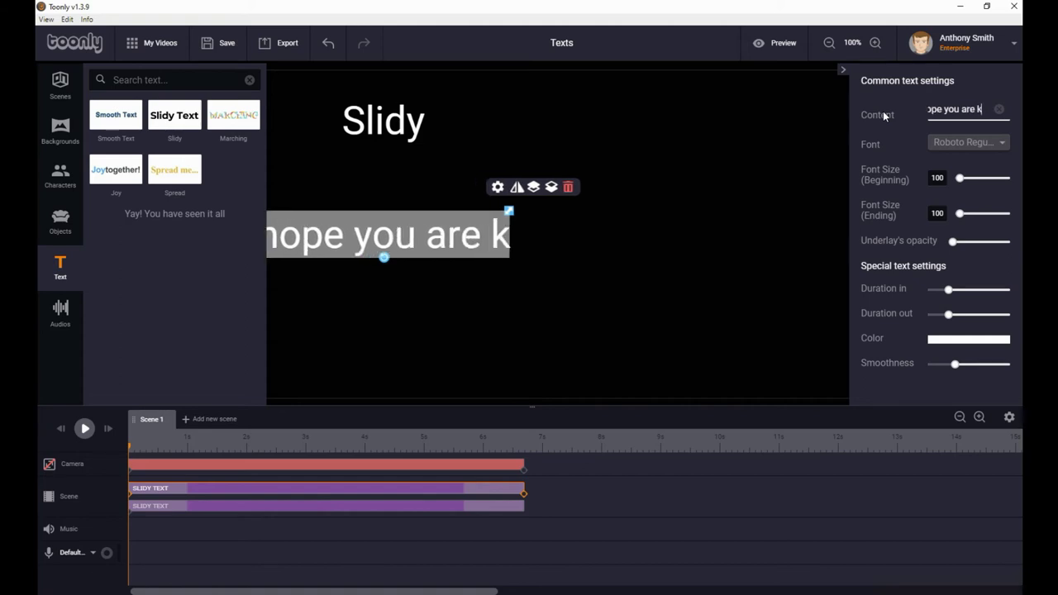
text(eeping)
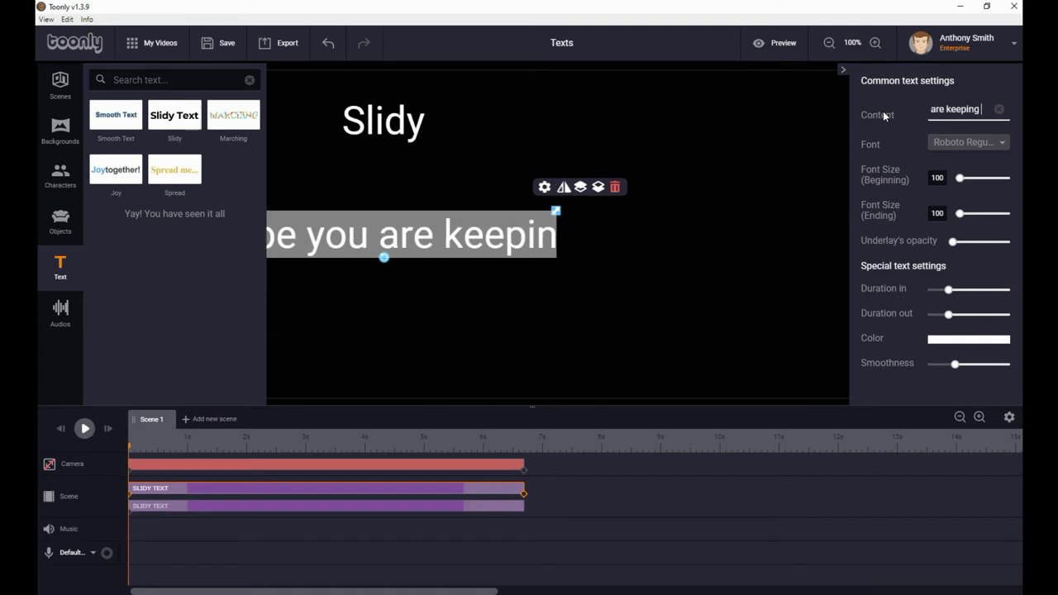
text( safe!)
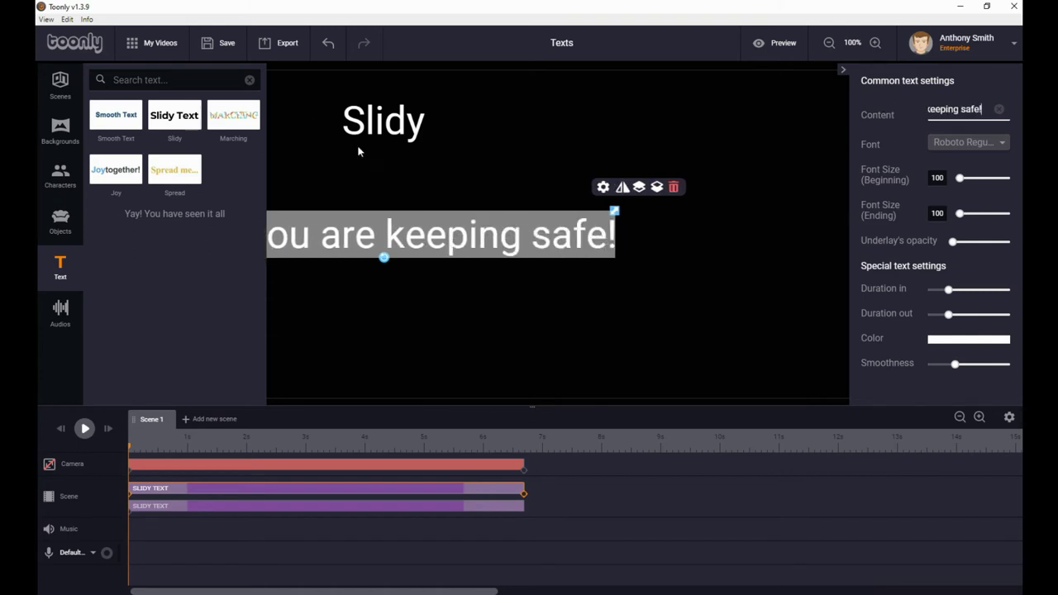
drag(397, 236, 584, 228)
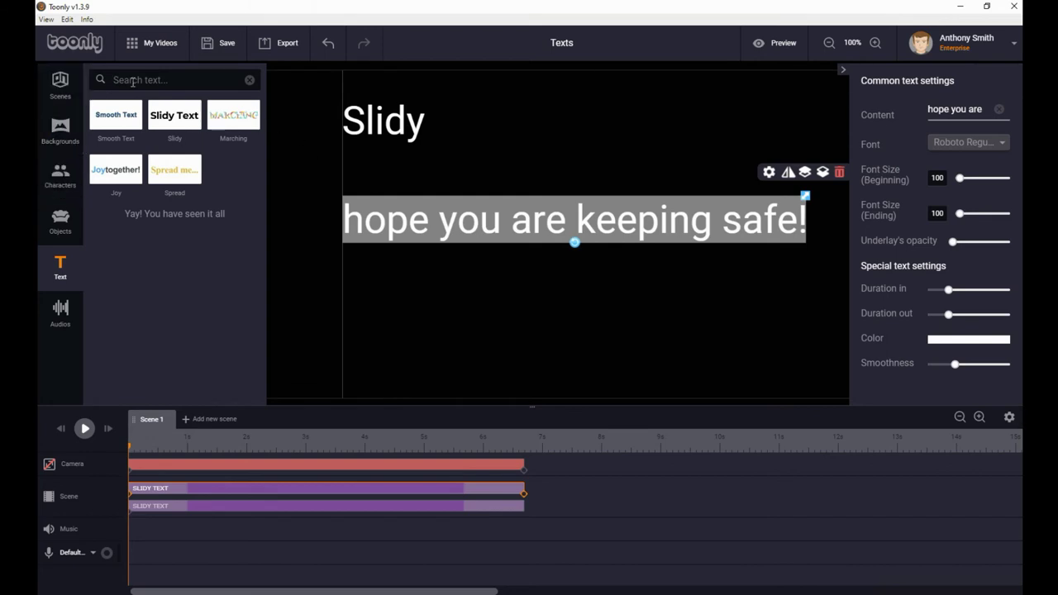
- Play the scene repeatedly to compare how the short and long Slidy texts animate, and return the playhead to the start
click(84, 428)
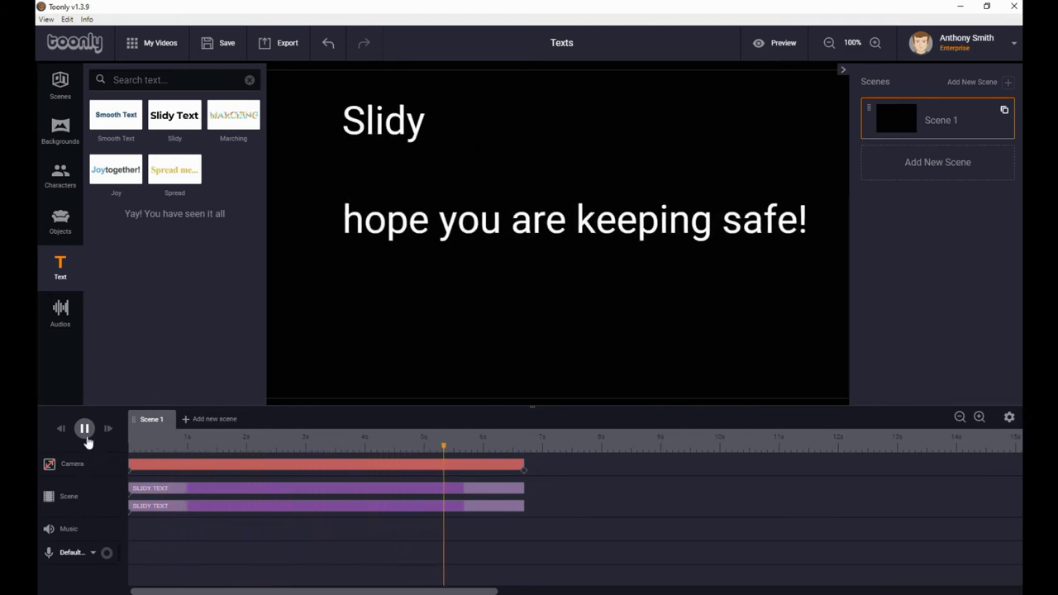
click(83, 428)
click(84, 428)
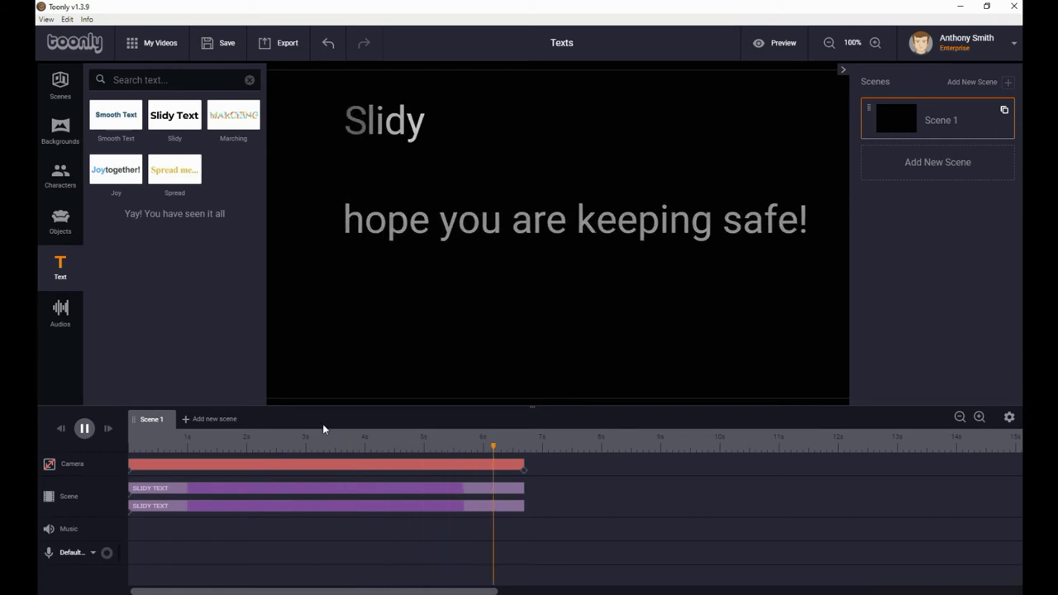
click(85, 429)
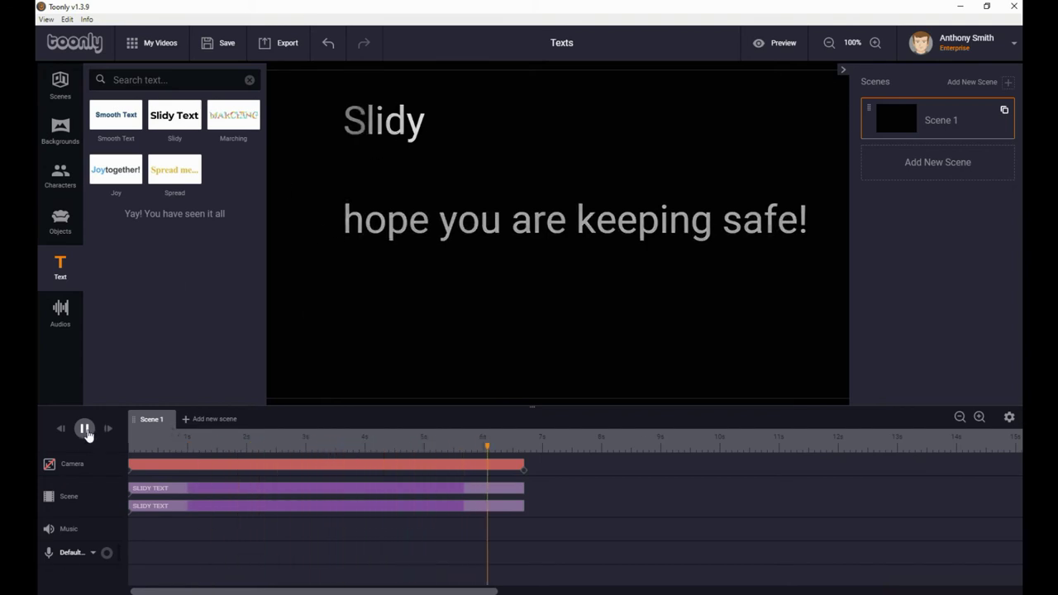
click(83, 429)
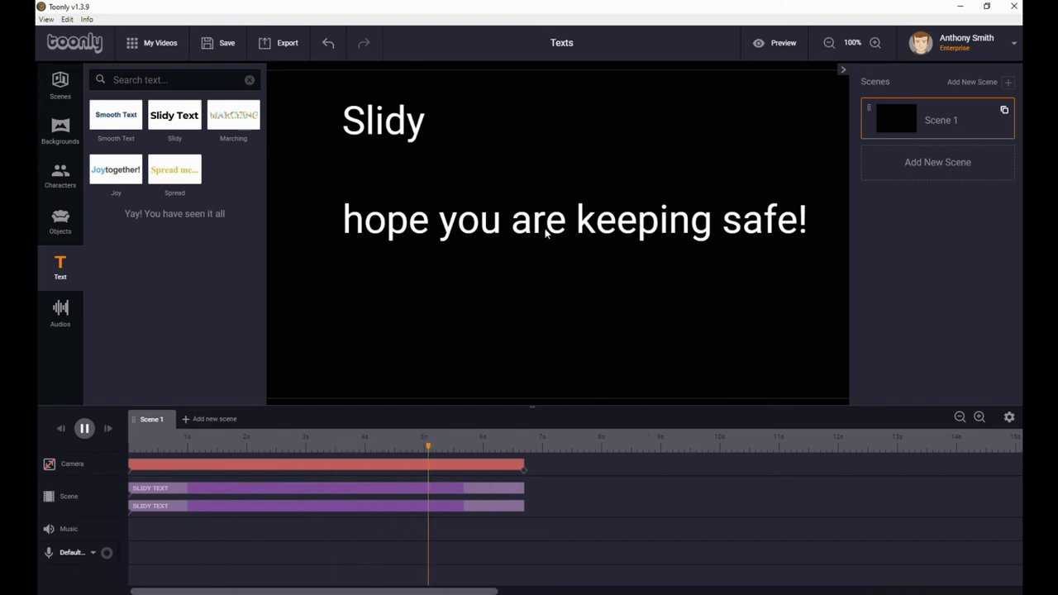
click(85, 428)
click(62, 428)
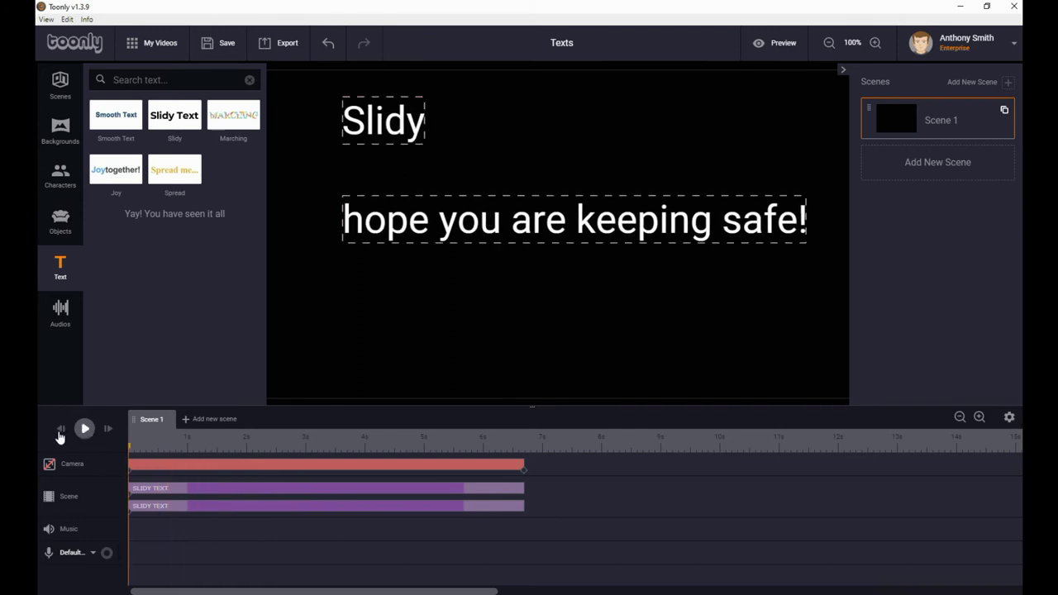
- Lengthen the lower text's duration in to about 2.1 s and duration out to about 3 s, and play the scene
click(587, 219)
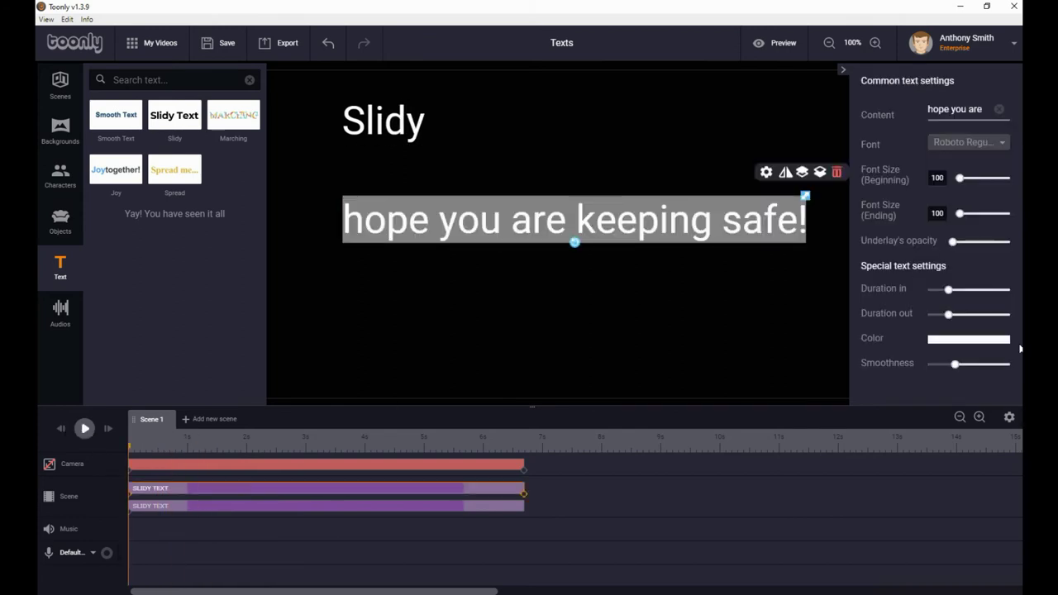
drag(949, 290, 972, 290)
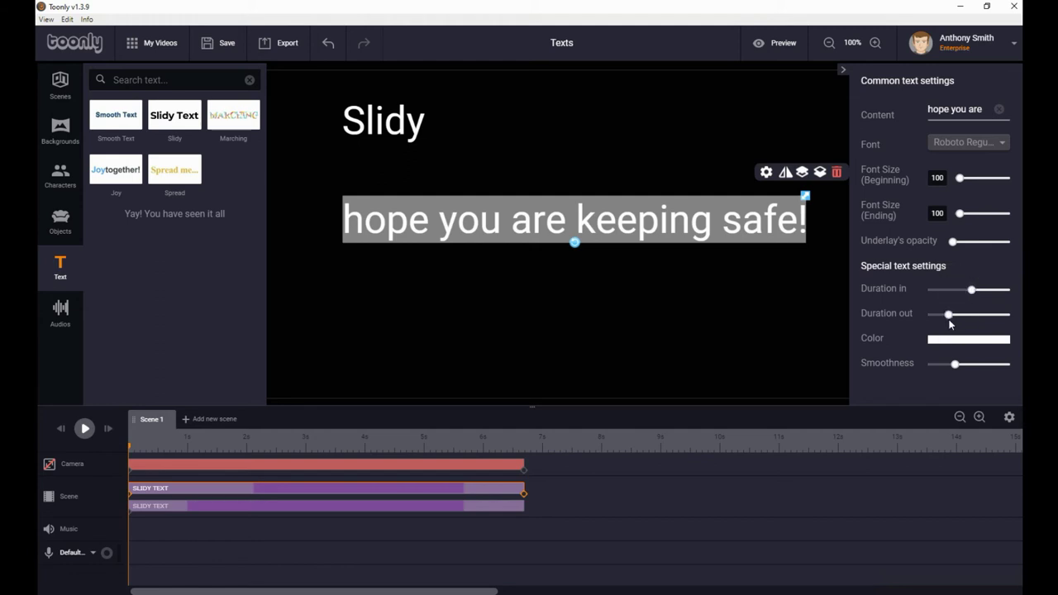
drag(948, 313, 989, 315)
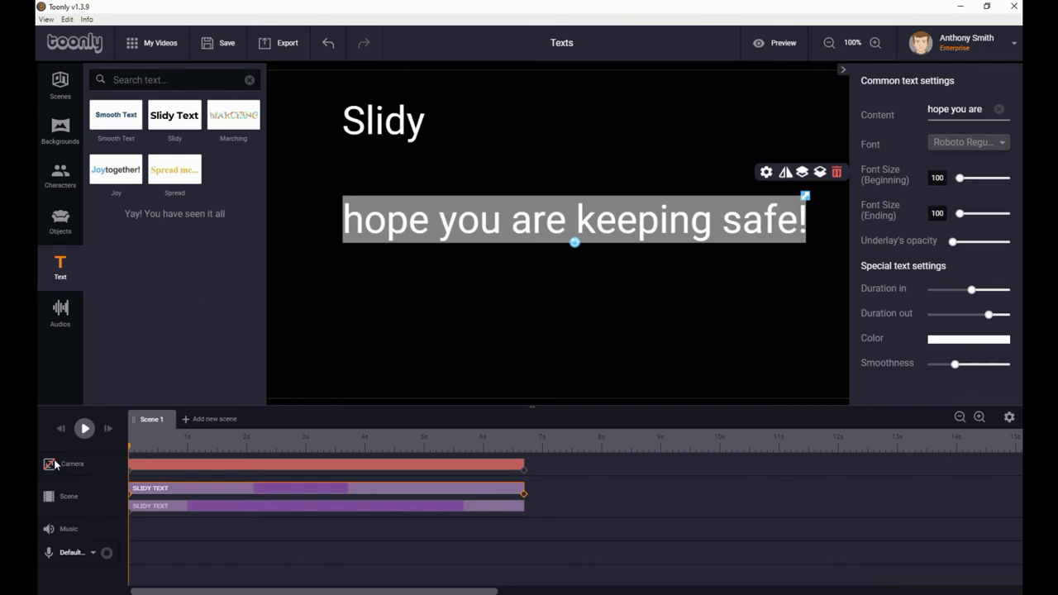
click(58, 436)
click(85, 428)
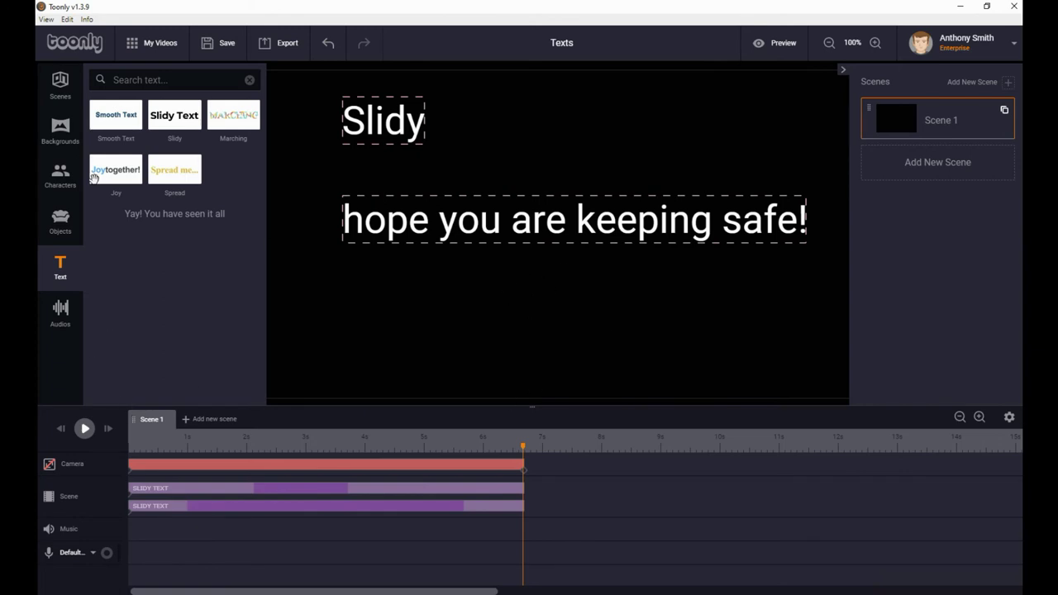
- Reduce the lower text's smoothness to near its minimum, preview the scene from the start to about 6.2 s, and reselect the text
click(464, 230)
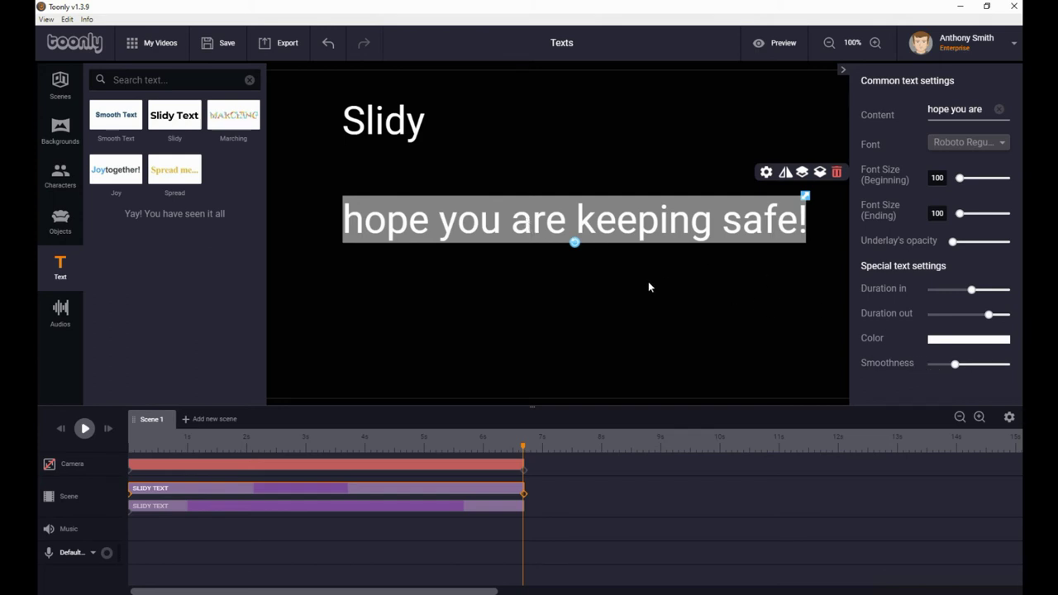
drag(955, 363, 937, 370)
click(62, 431)
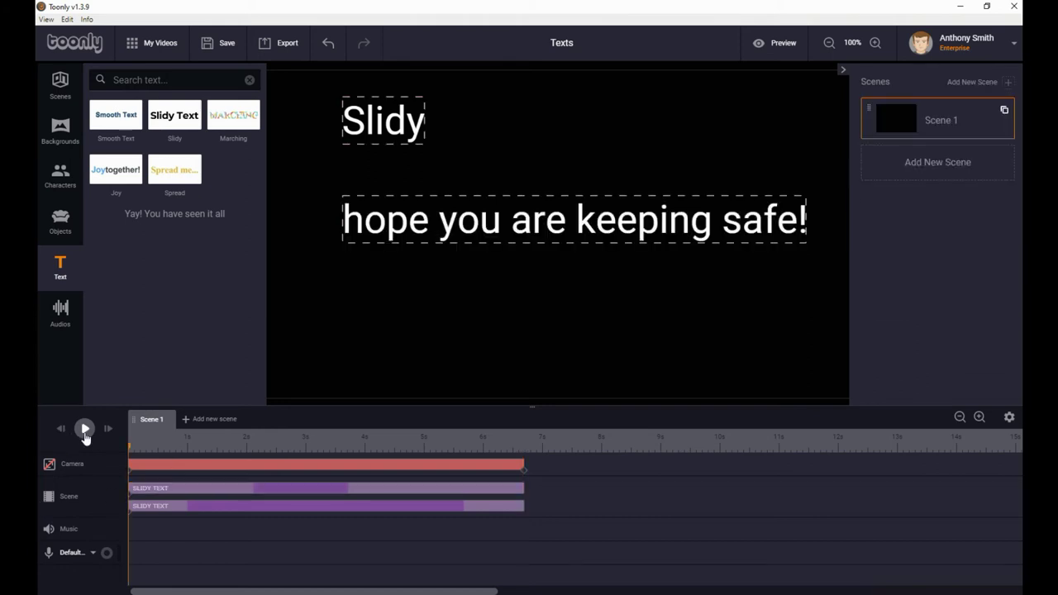
click(84, 430)
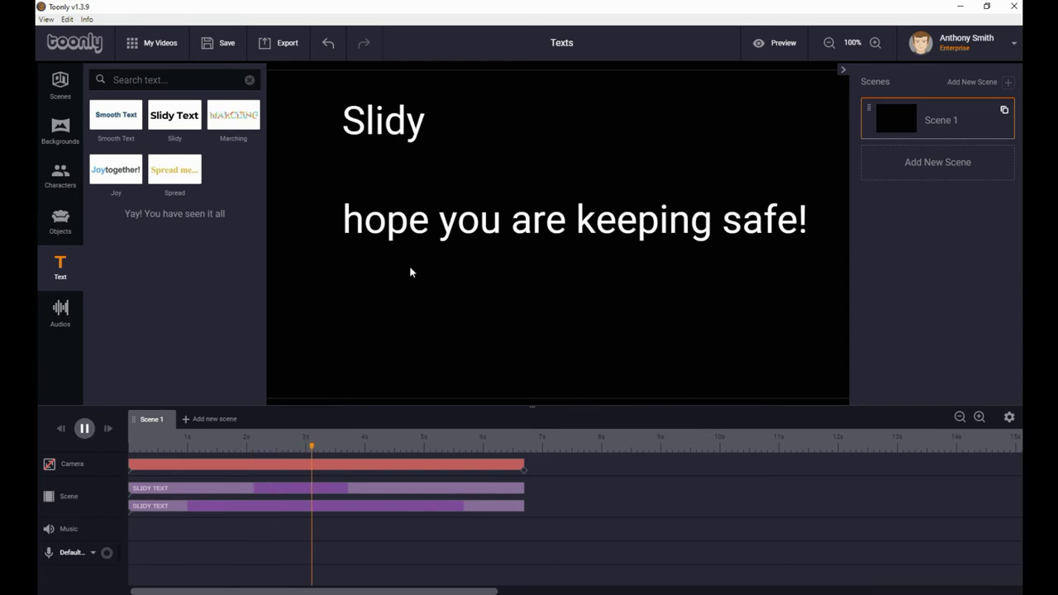
click(85, 428)
click(608, 230)
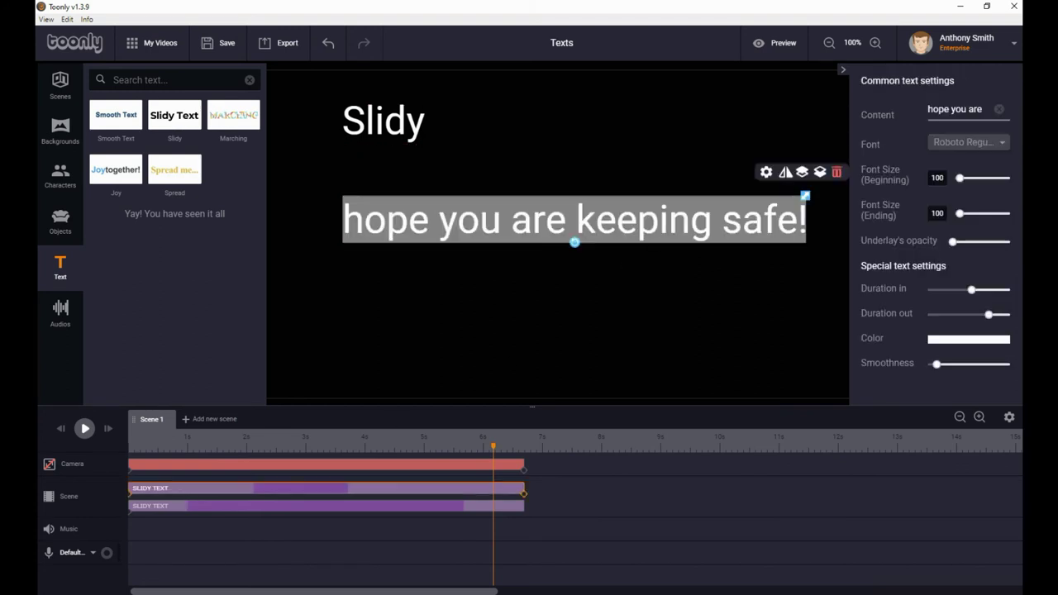
- Raise the lower Slidy text's smoothness to about 40 and play the scene from the start
mouse_move(936, 364)
drag(937, 364, 957, 373)
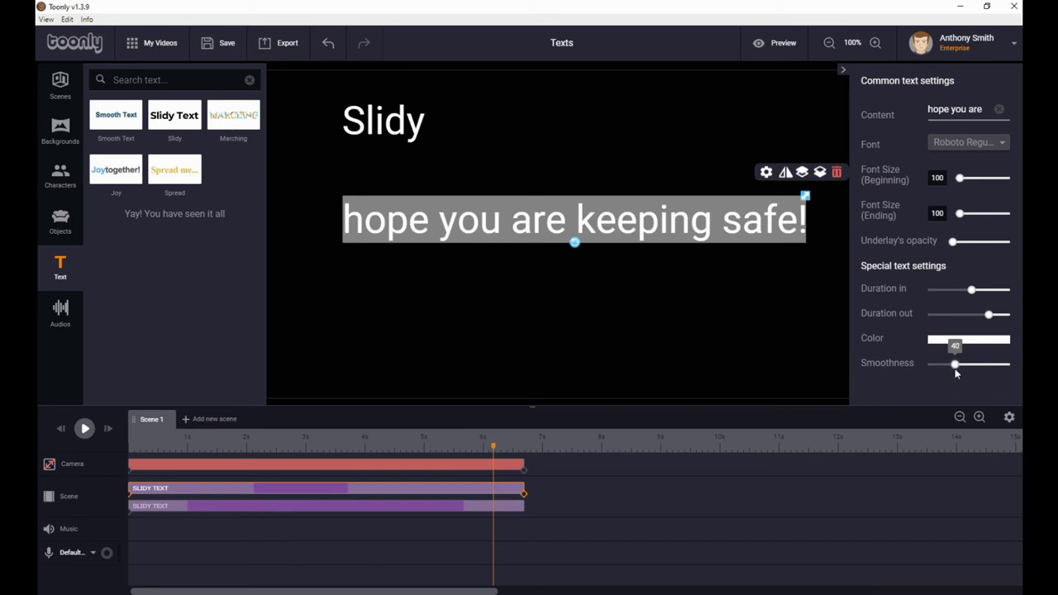
drag(494, 447, 80, 434)
click(83, 430)
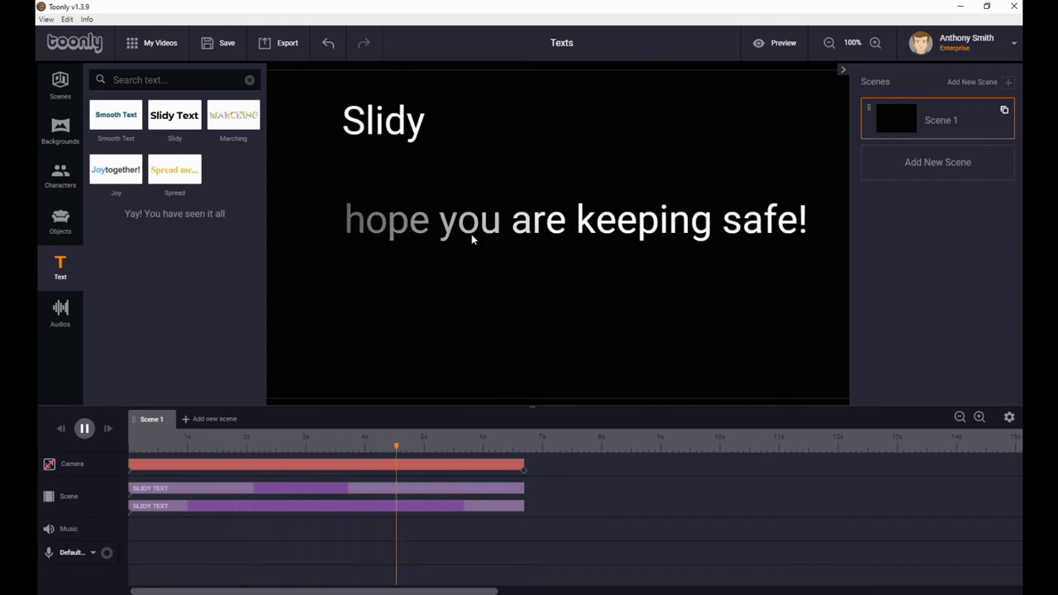
key(space)
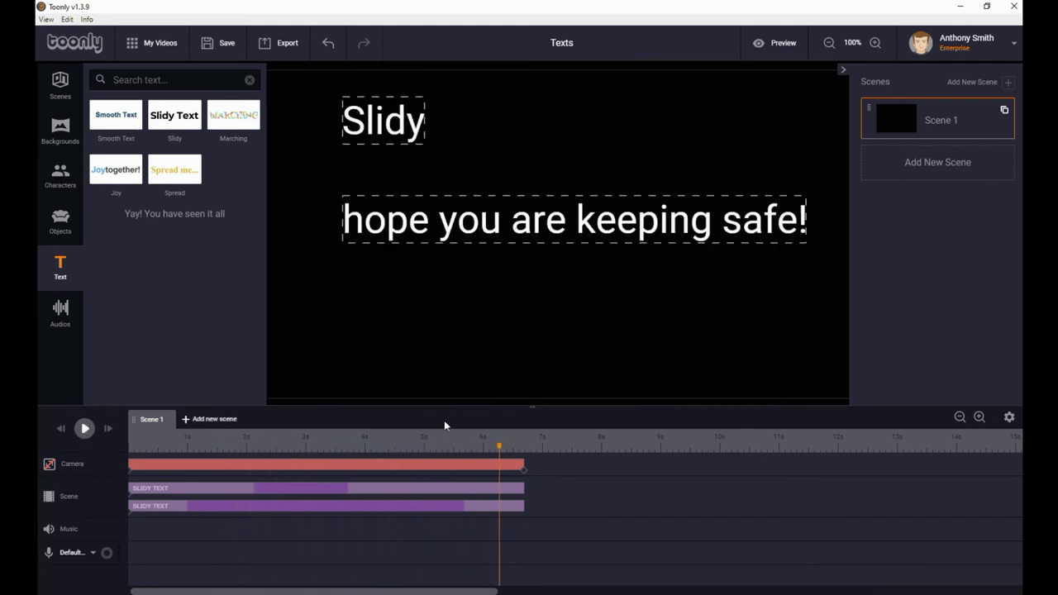
- Raise the lower Slidy text's smoothness to near its maximum and play the scene from about 0.3 s
click(642, 231)
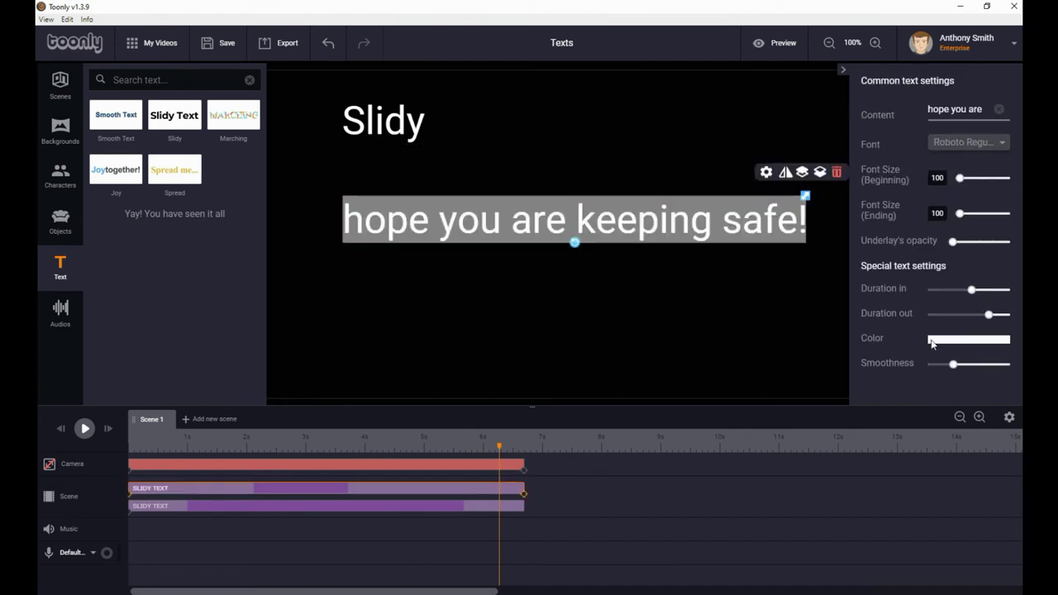
drag(952, 365, 1001, 365)
click(132, 443)
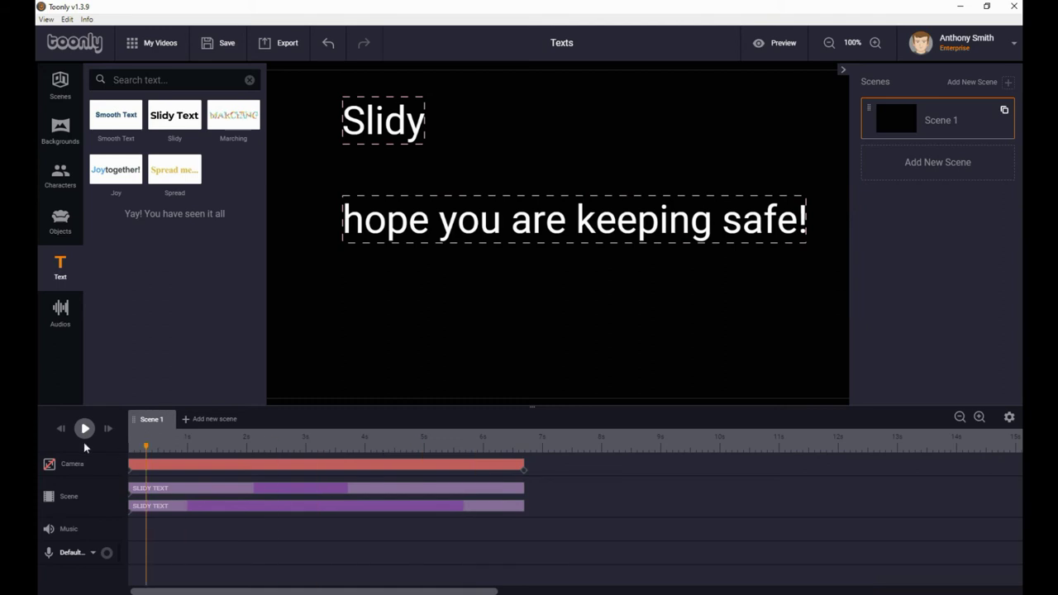
click(85, 429)
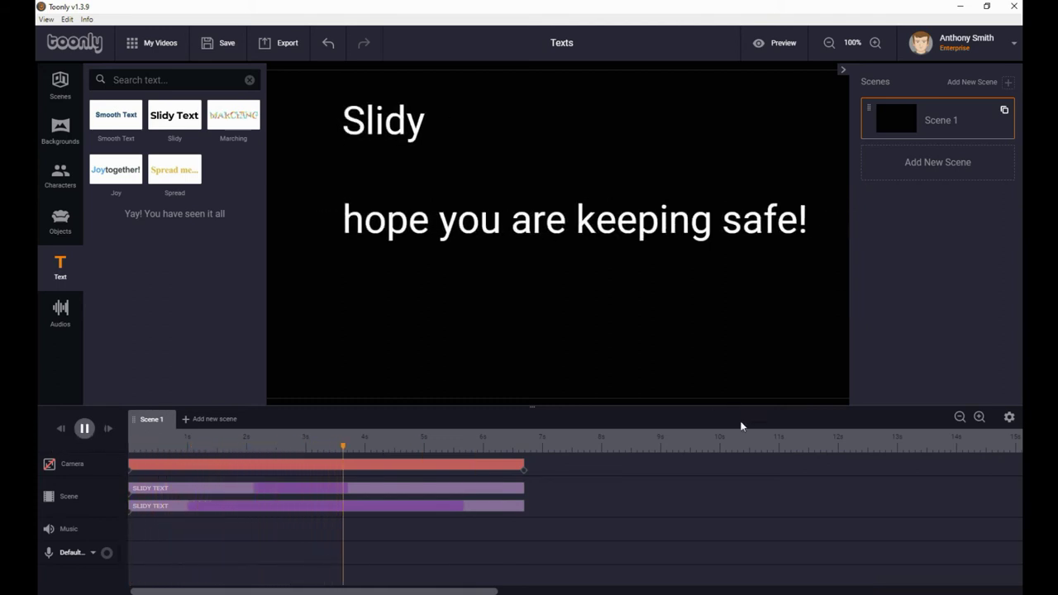
click(84, 431)
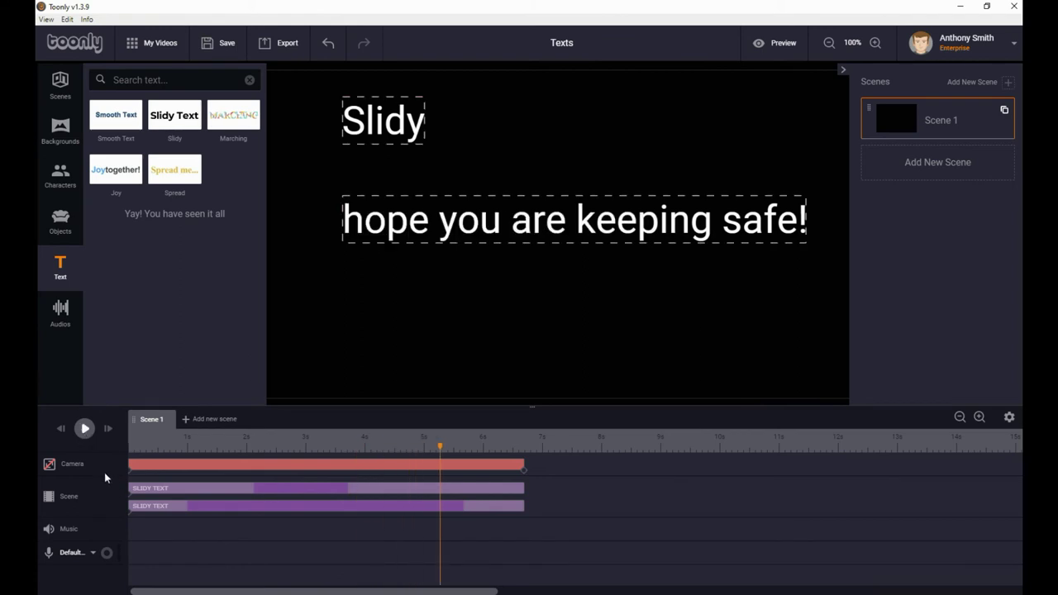
- Reduce the lower Slidy text's smoothness and delete both Slidy texts from the scene
click(469, 235)
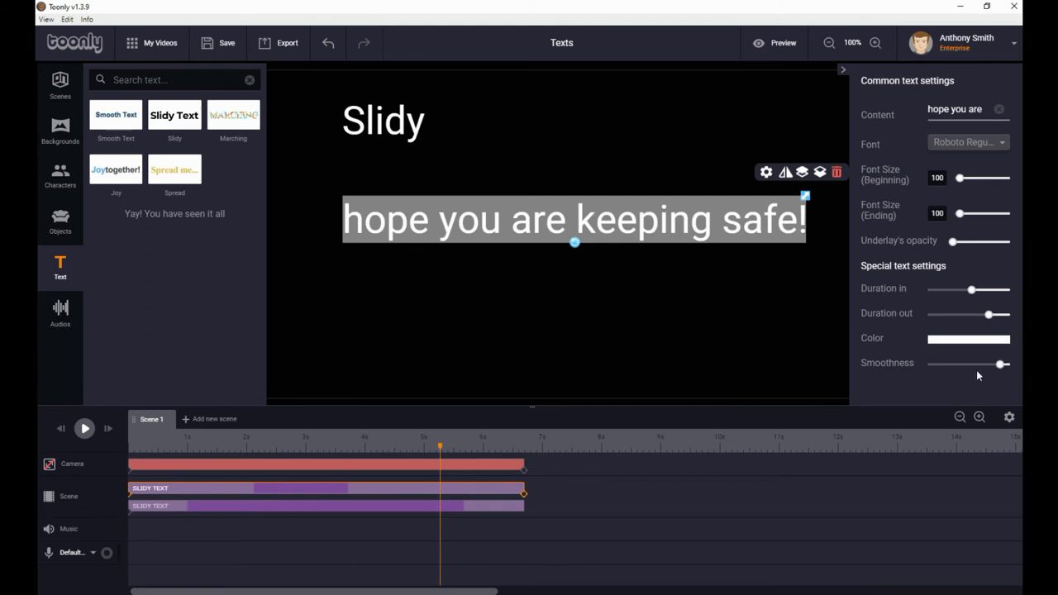
drag(998, 364, 959, 365)
click(837, 173)
click(403, 124)
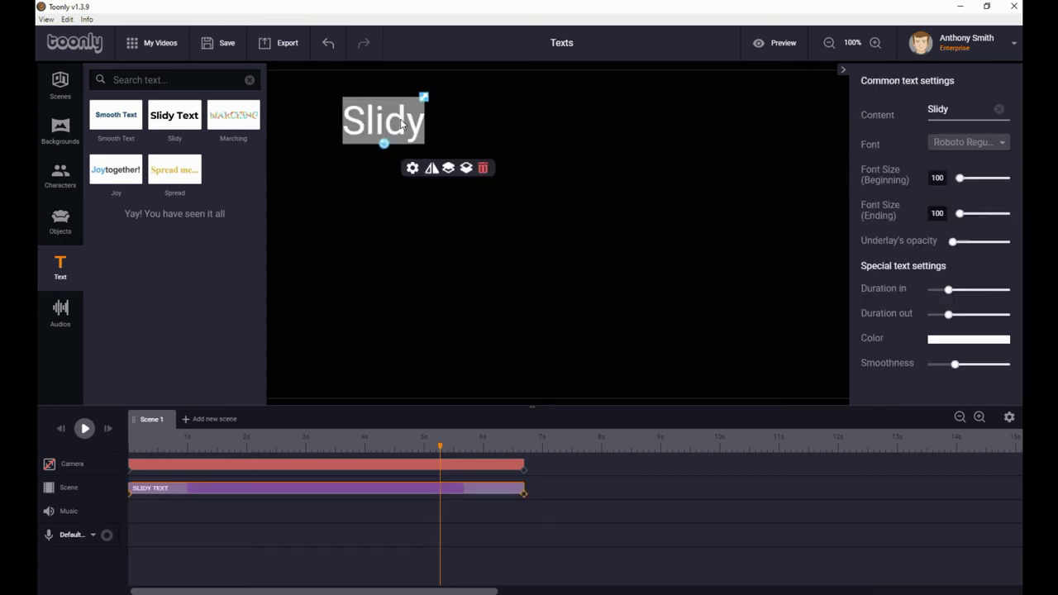
click(484, 169)
- Add a Marching text to the upper part of the scene and set Color 1 to dark purple, Color 2 to dark teal and Color 3 to navy
drag(212, 120, 554, 182)
click(498, 186)
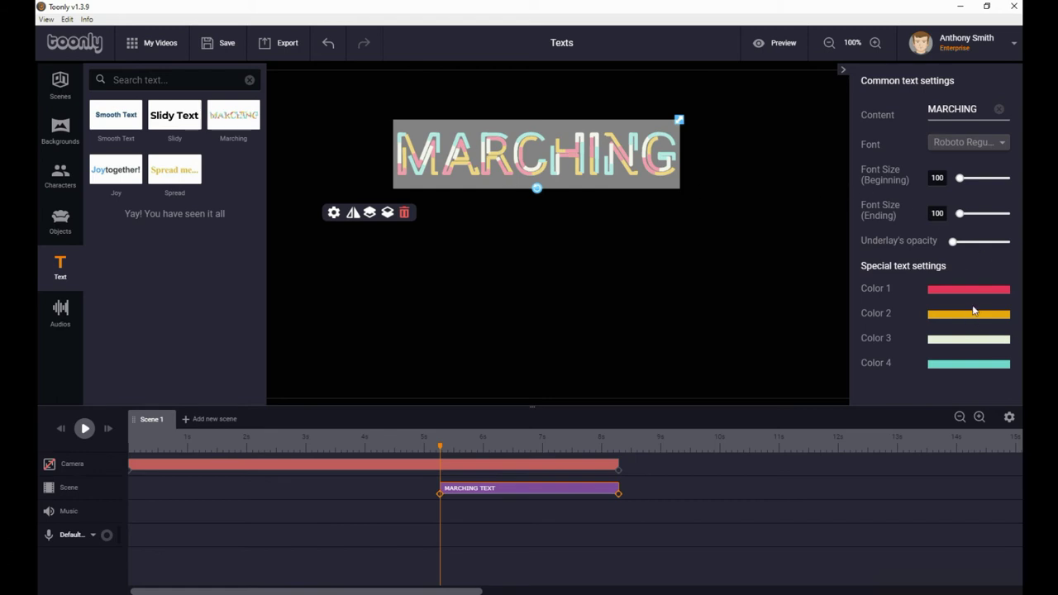
click(950, 290)
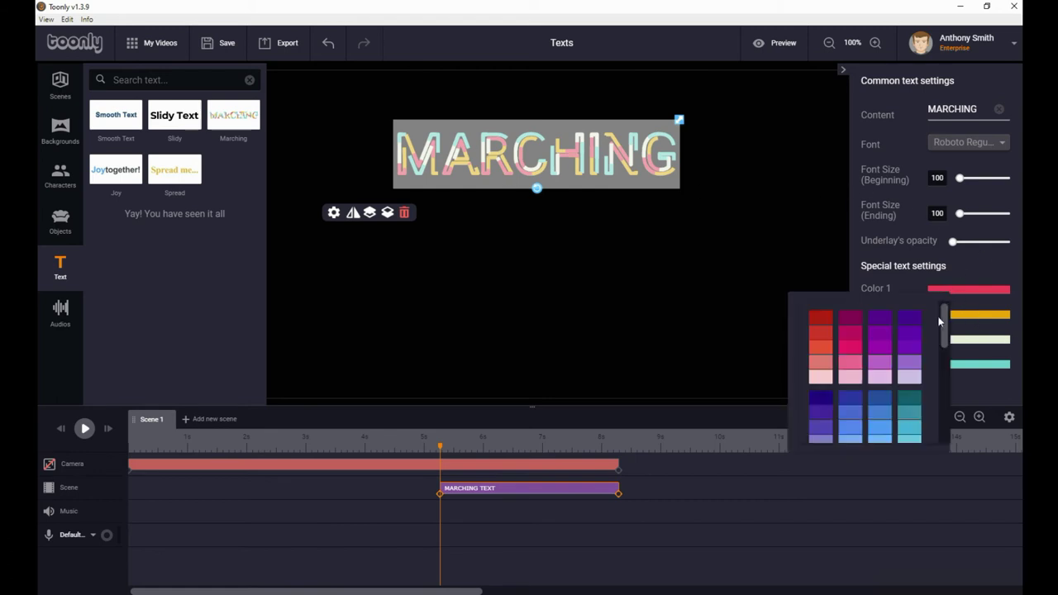
click(920, 323)
click(964, 318)
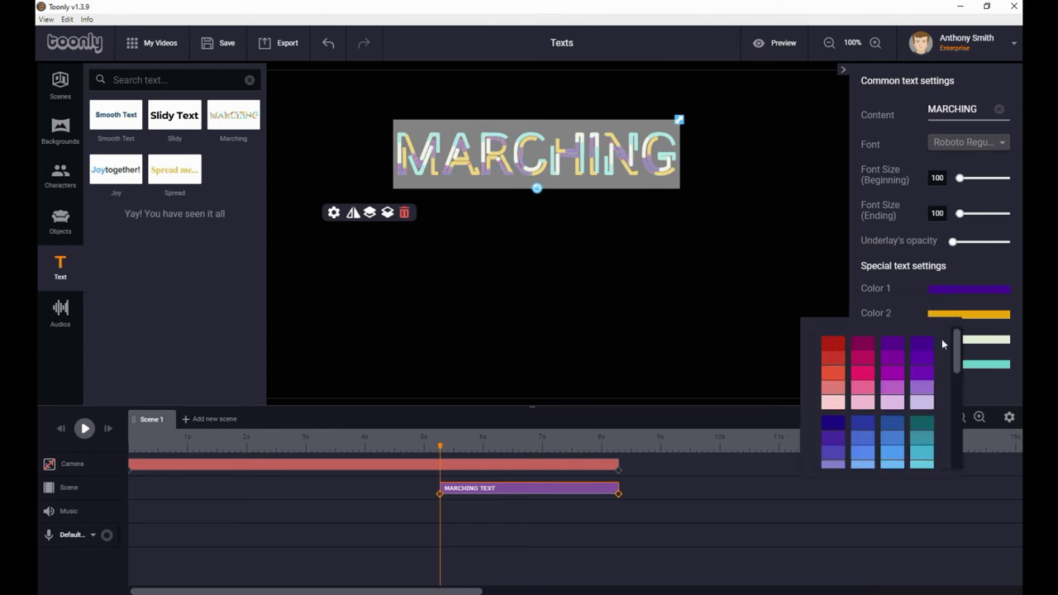
click(922, 430)
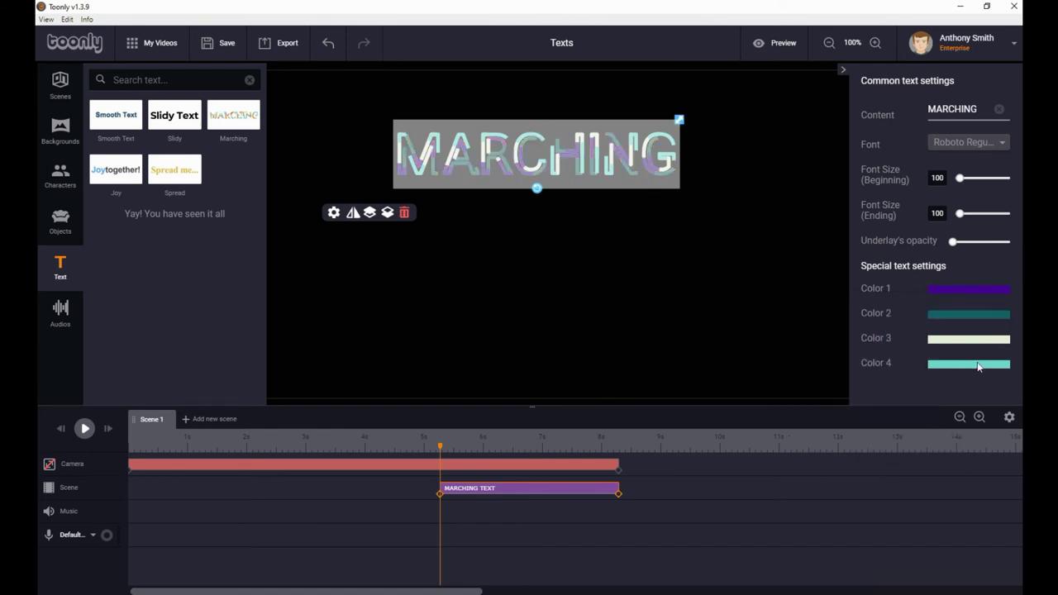
click(969, 342)
click(833, 295)
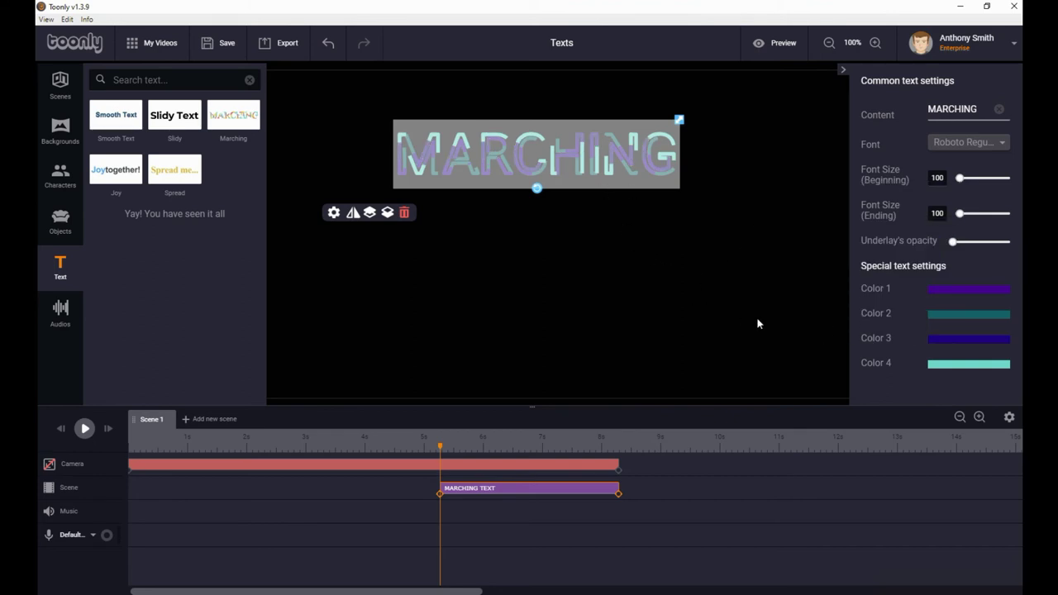
- Move the Marching text's clip to the start of the timeline and play the scene from the beginning
drag(526, 490, 212, 500)
drag(436, 449, 105, 449)
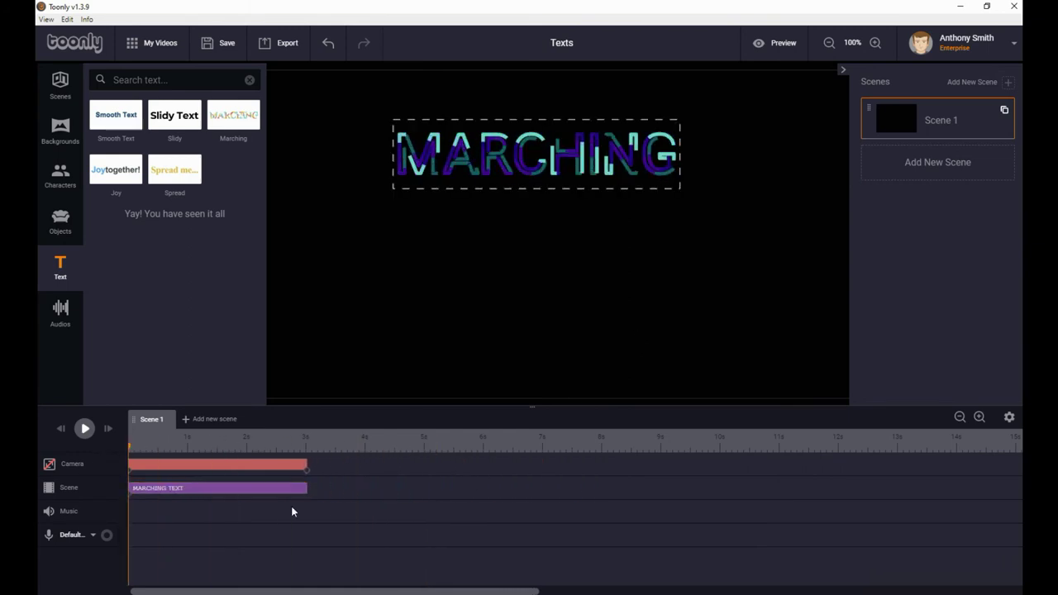
click(85, 429)
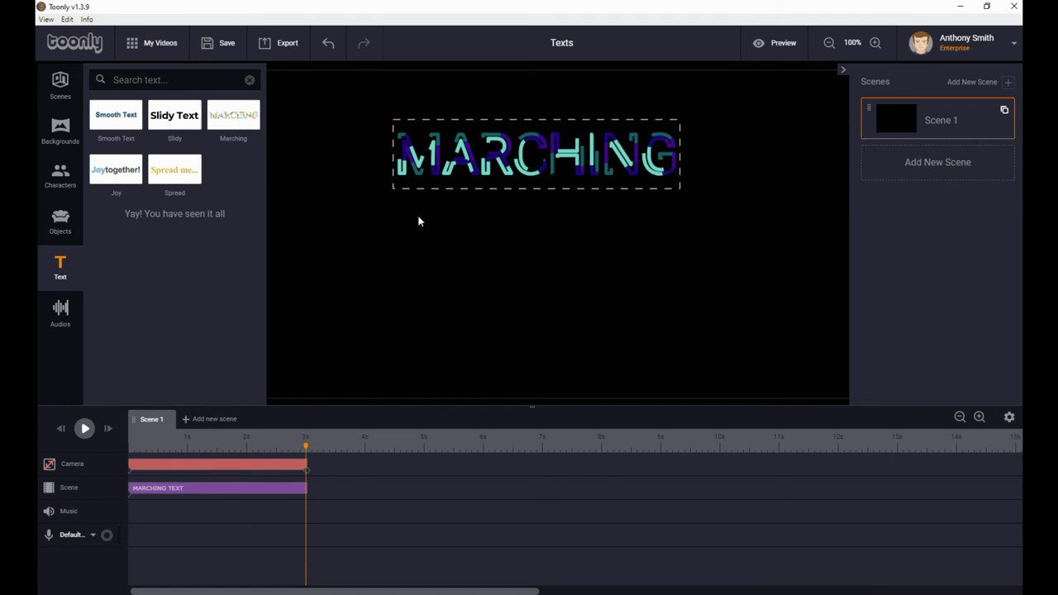
- Delete the Marching text and place a Joy text in the upper part of the scene
click(530, 149)
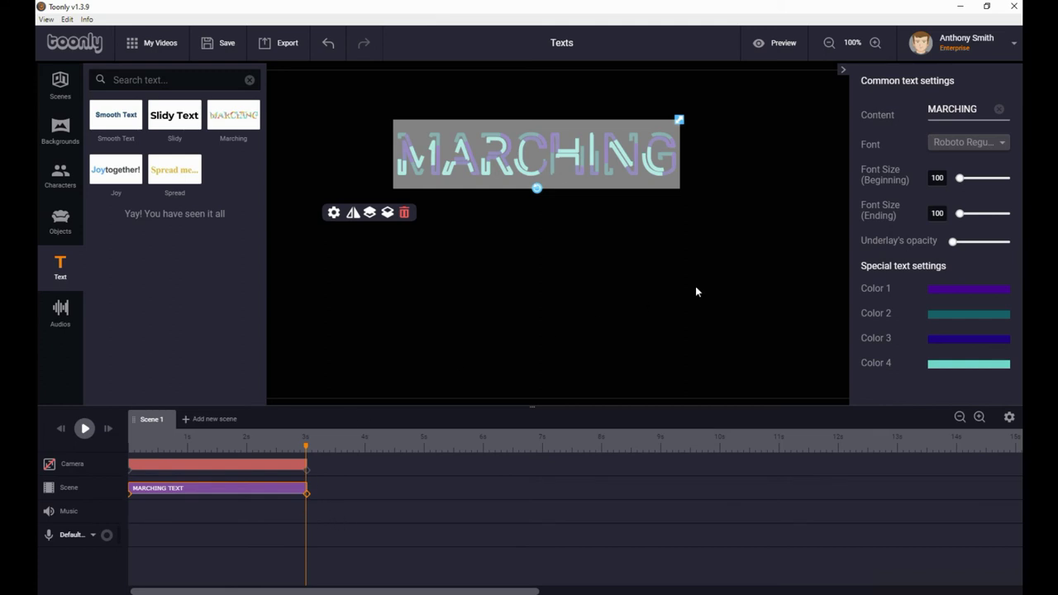
click(404, 214)
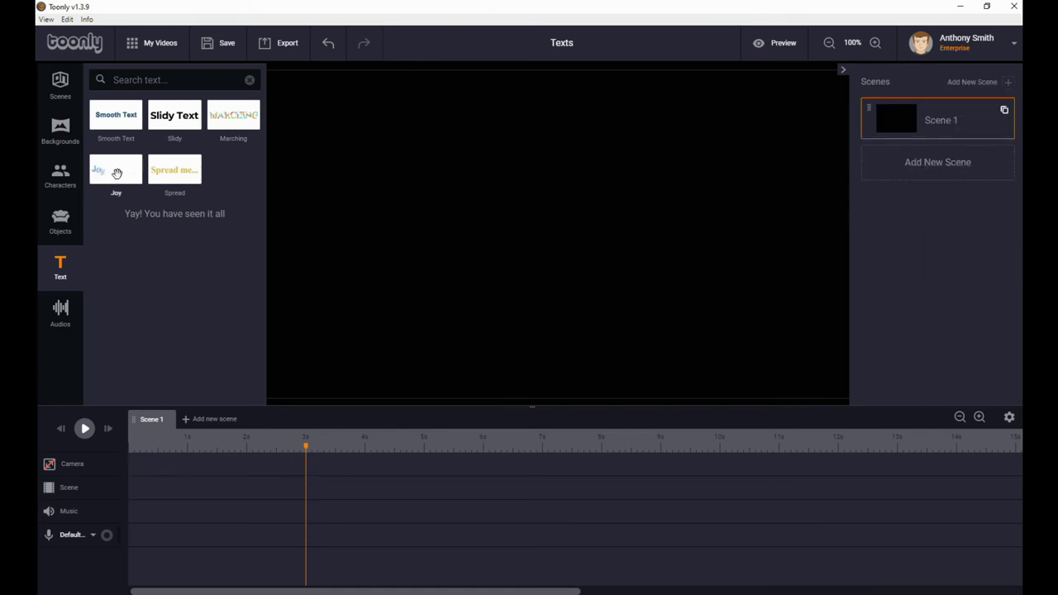
drag(116, 176, 436, 197)
drag(444, 143, 463, 130)
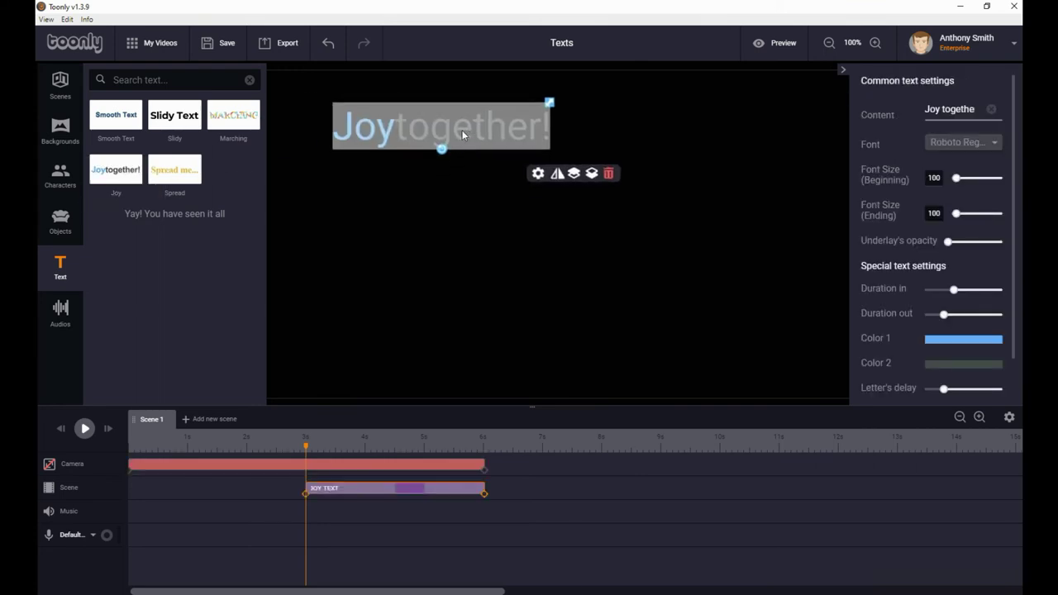
- Move the Joy text's clip to the start of the timeline and play the scene from the beginning
drag(359, 488, 177, 489)
click(50, 430)
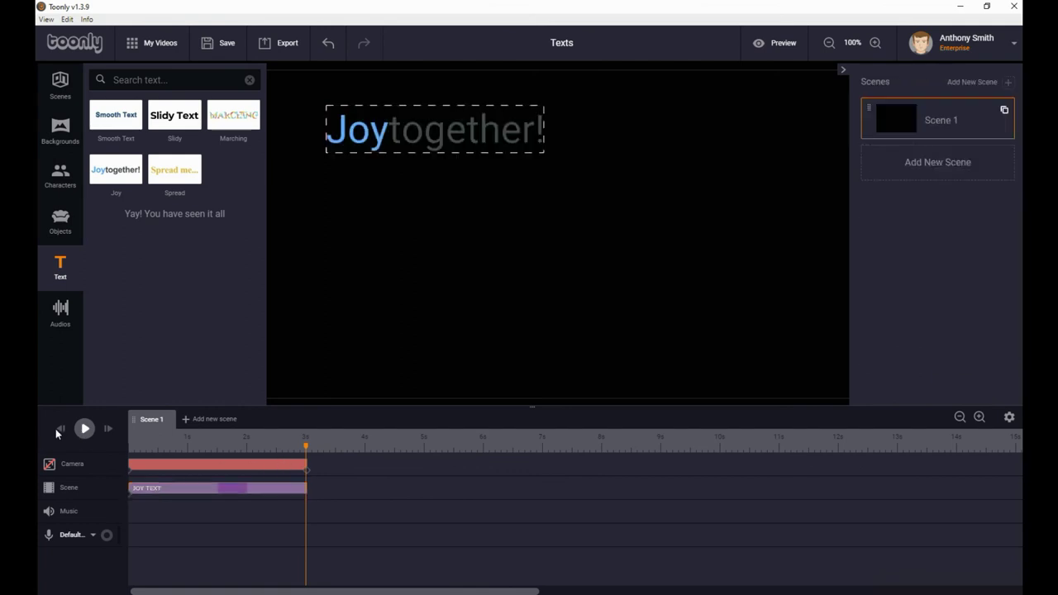
click(63, 431)
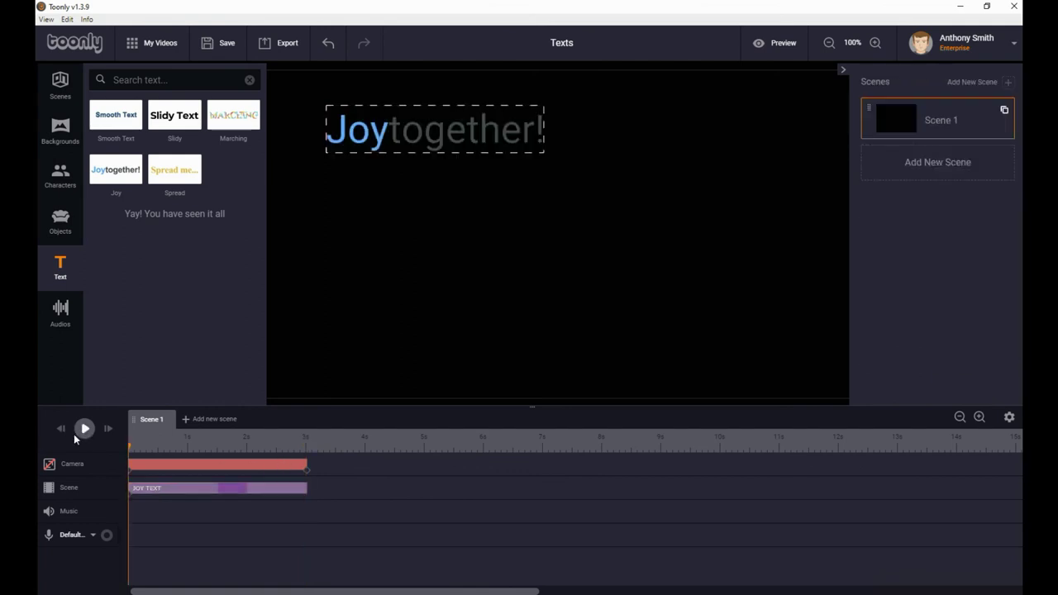
click(84, 429)
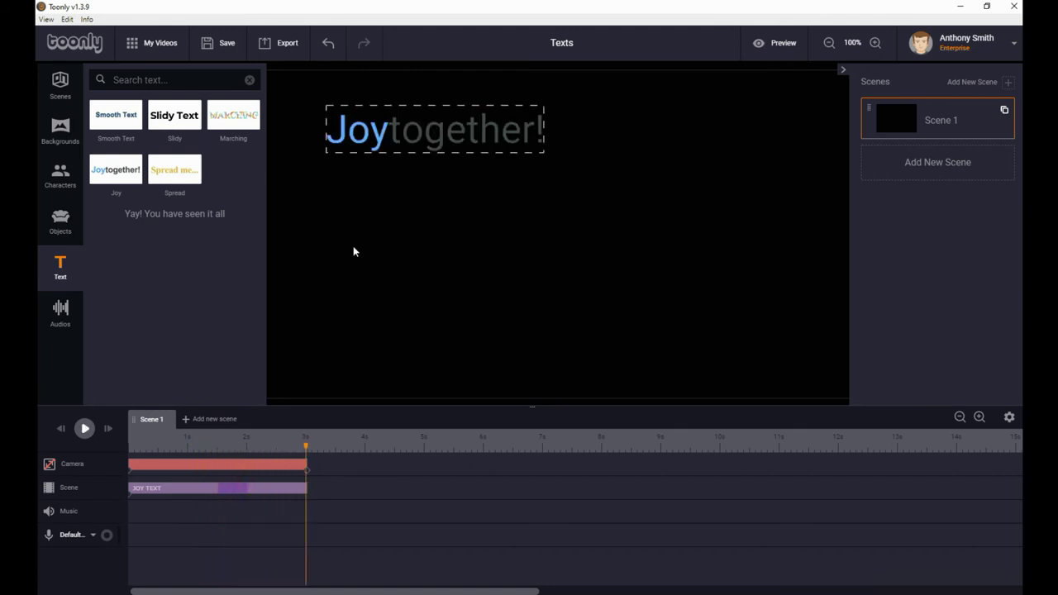
- Add a second Joy text below the first, starting at 3 s, and change its content to "Please Subscribe to my channel"
drag(112, 171, 461, 232)
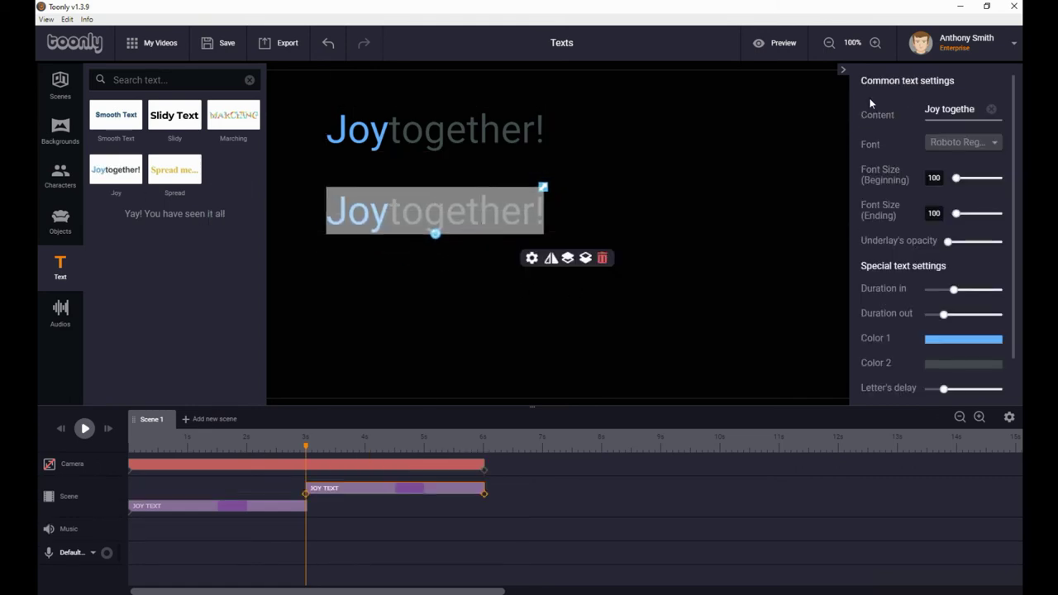
triple_click(931, 108)
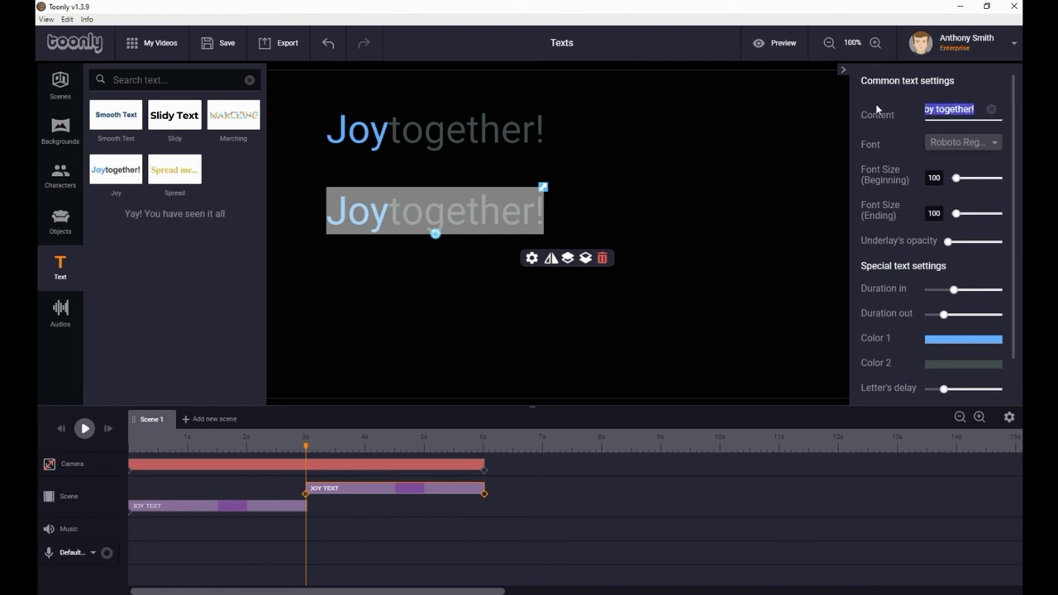
text(Pl)
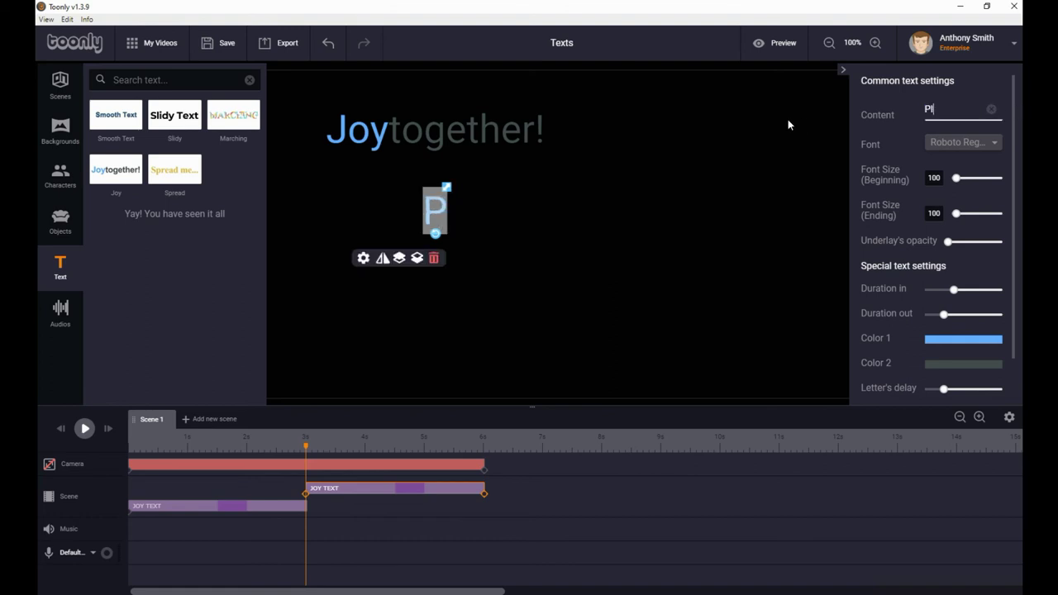
text(ease )
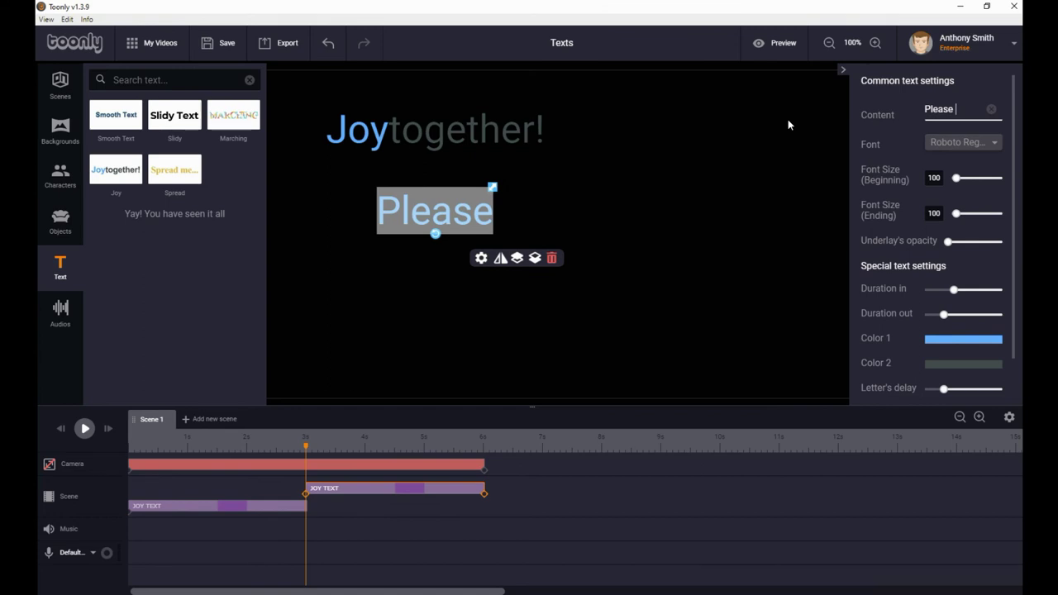
text(Sub)
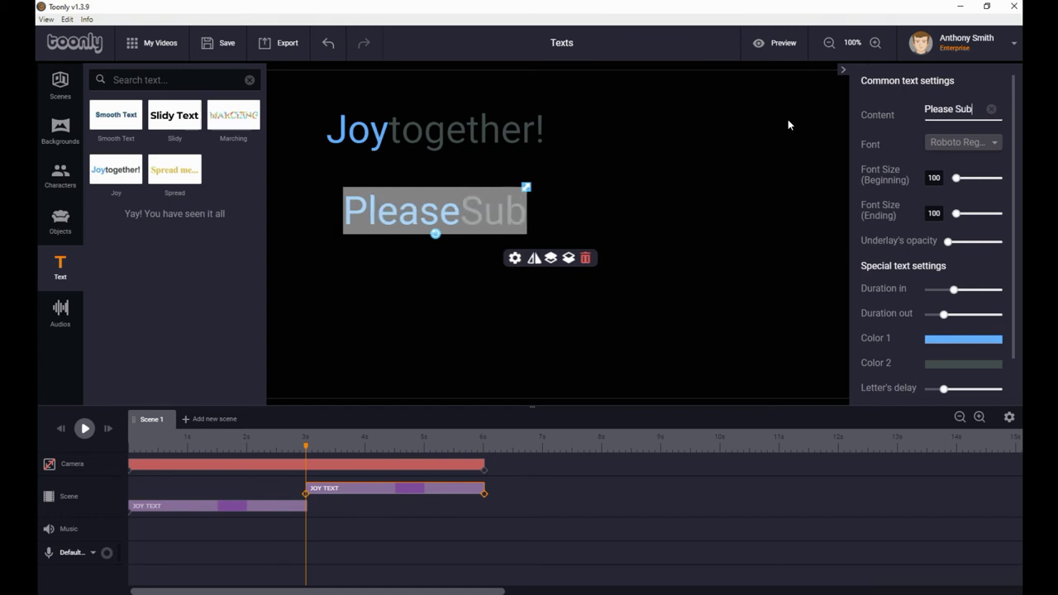
text(scrib)
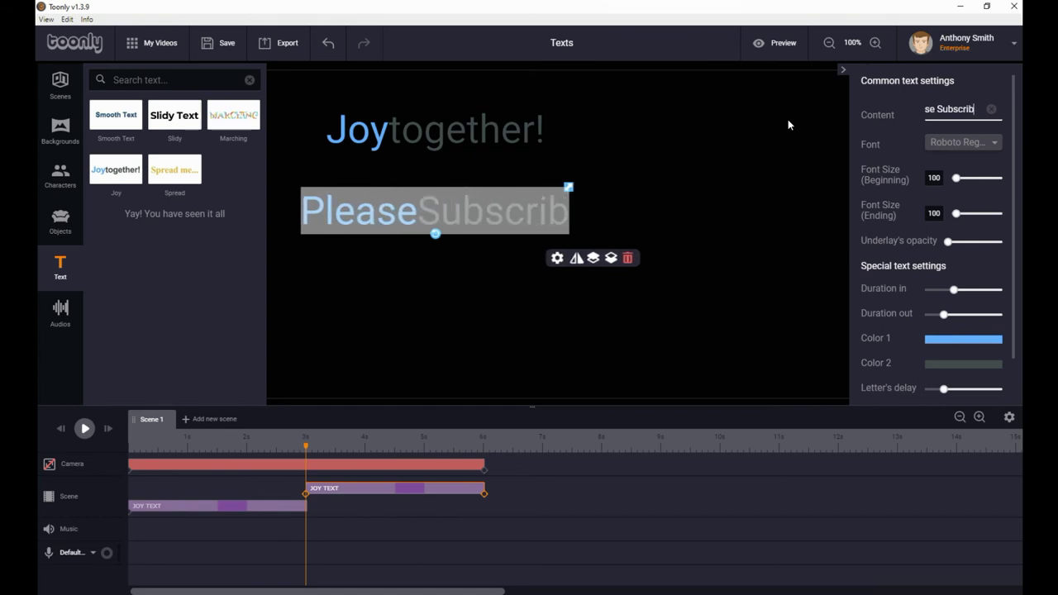
text(e to )
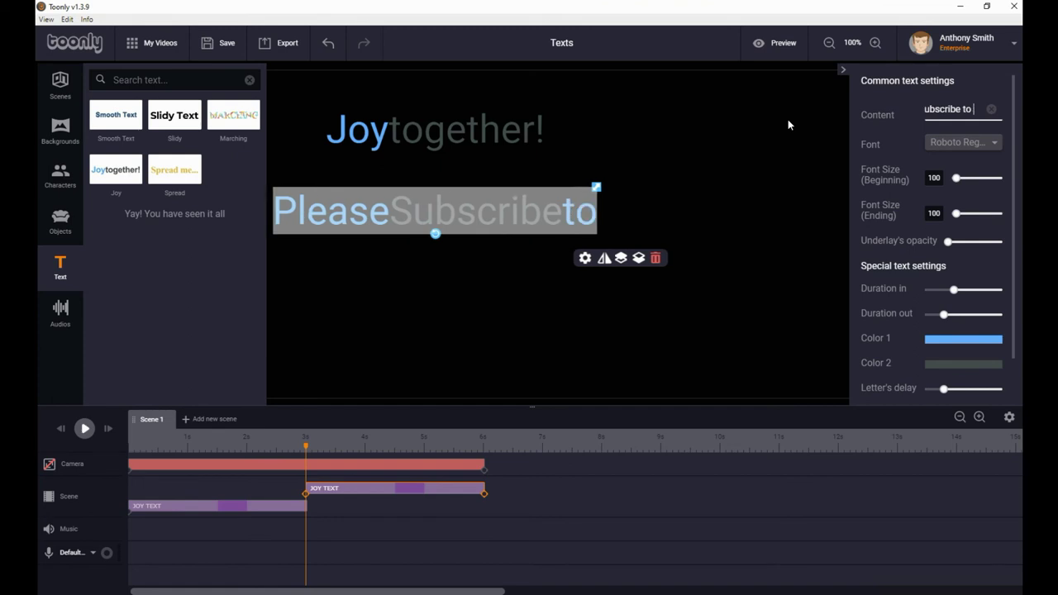
text(my c)
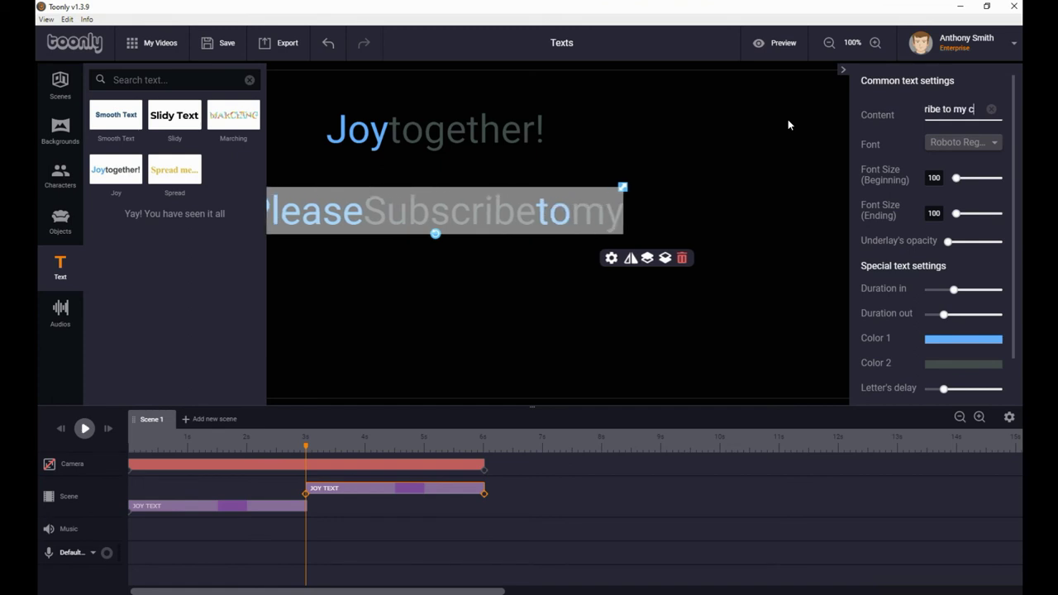
text(hannel)
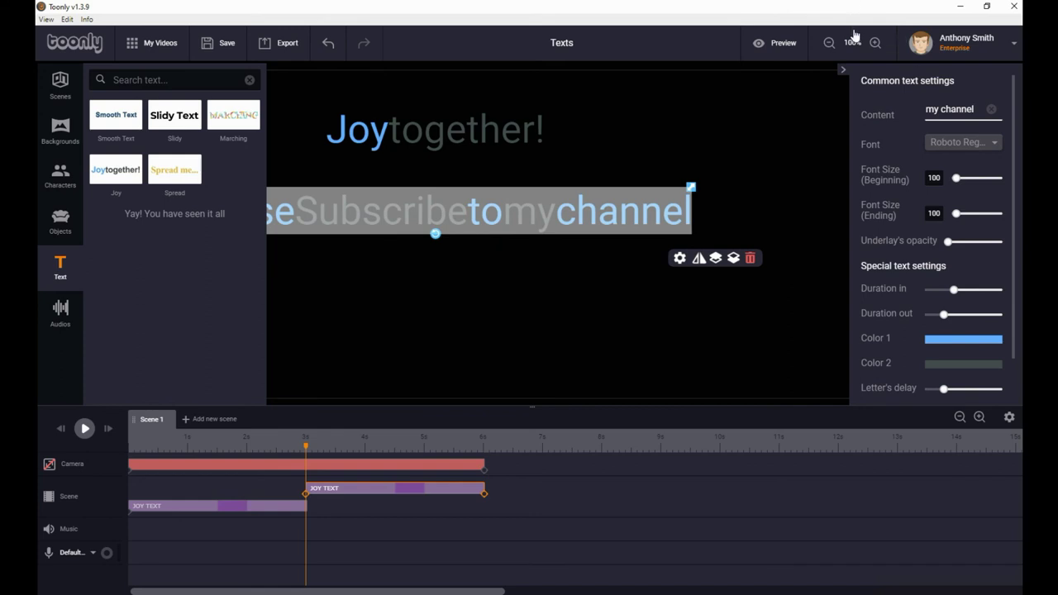
- Move the long Joy text fully into the canvas, align the short text's left edge with it, and deselect
drag(488, 229, 605, 220)
drag(424, 146, 393, 151)
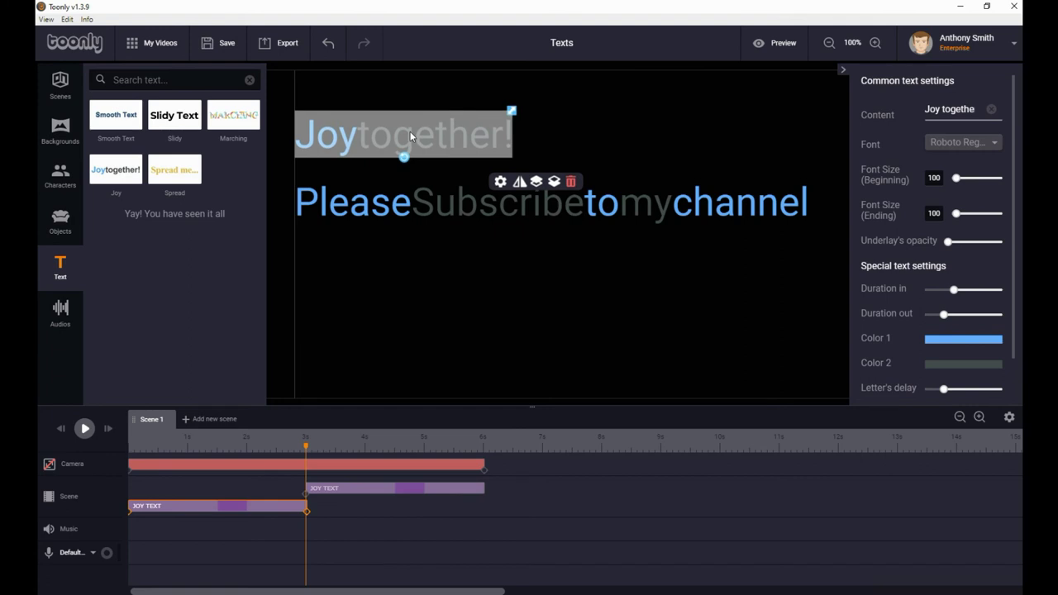
click(583, 332)
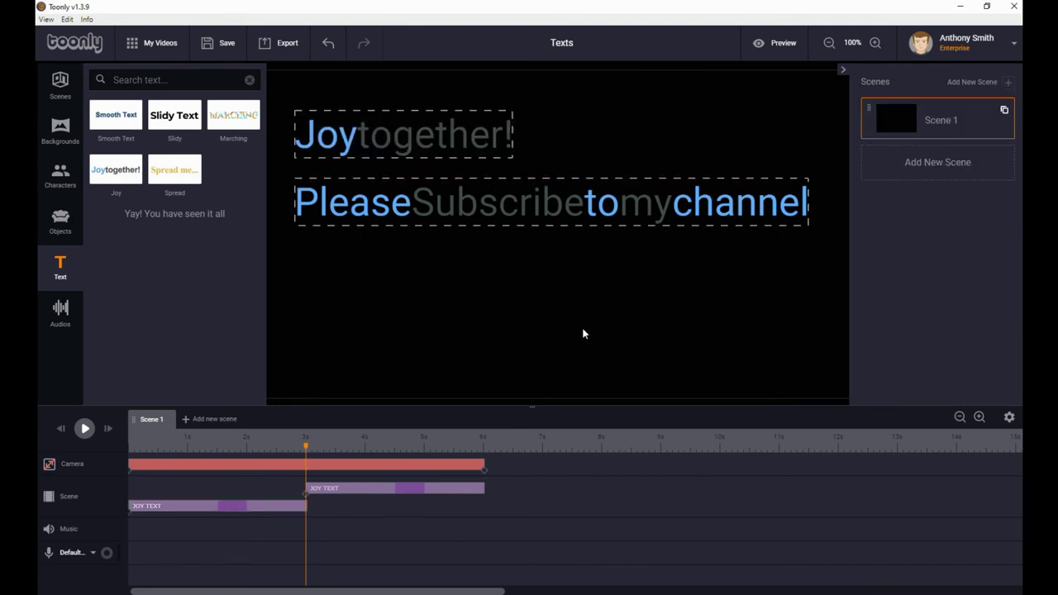